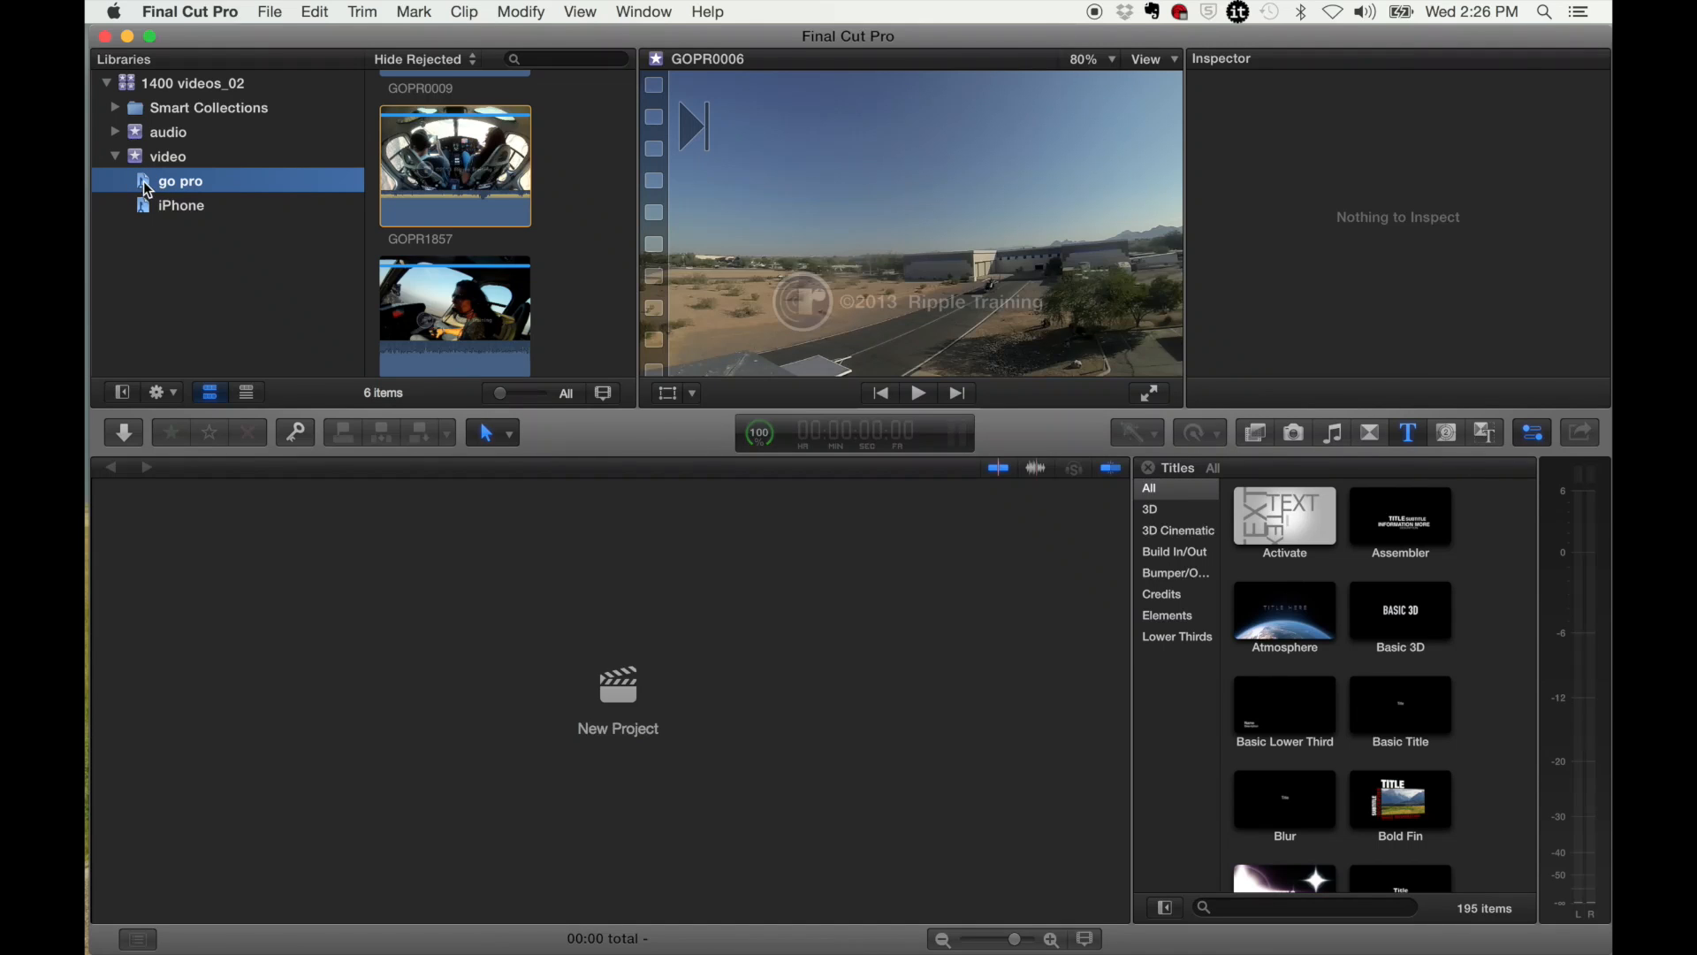
# - Examine the clips in the video event's iPhone and go pro keyword collections, including GOPR0005
pyautogui.click(116, 157)
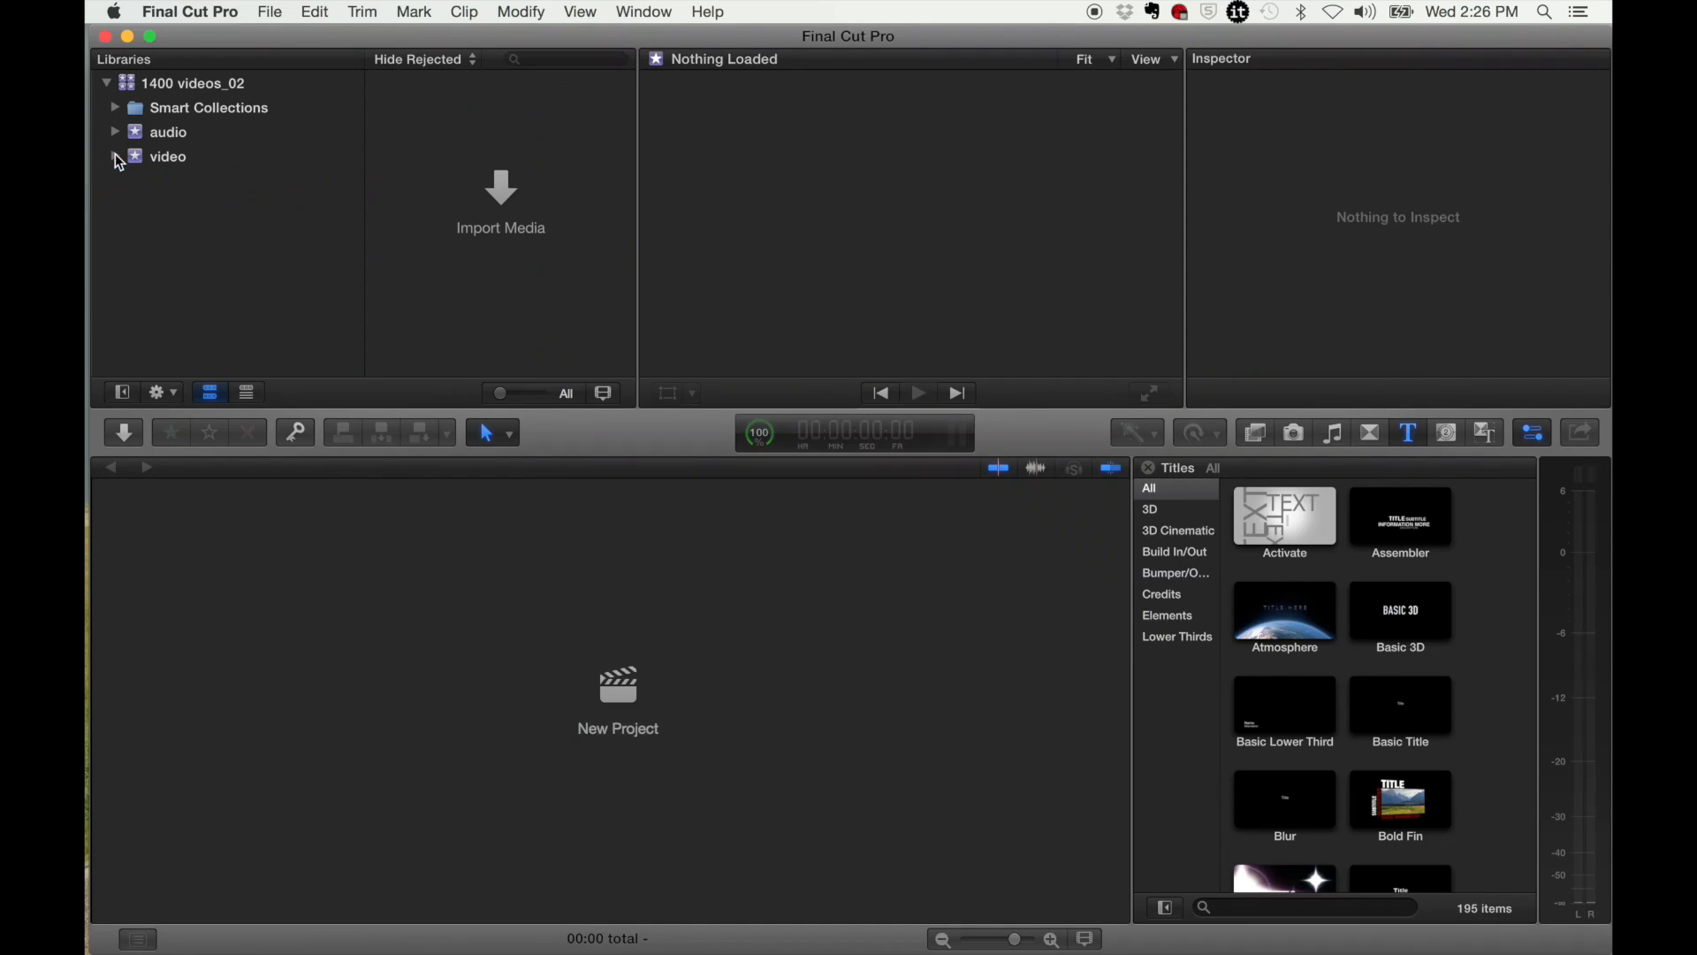
pyautogui.click(116, 157)
pyautogui.click(171, 207)
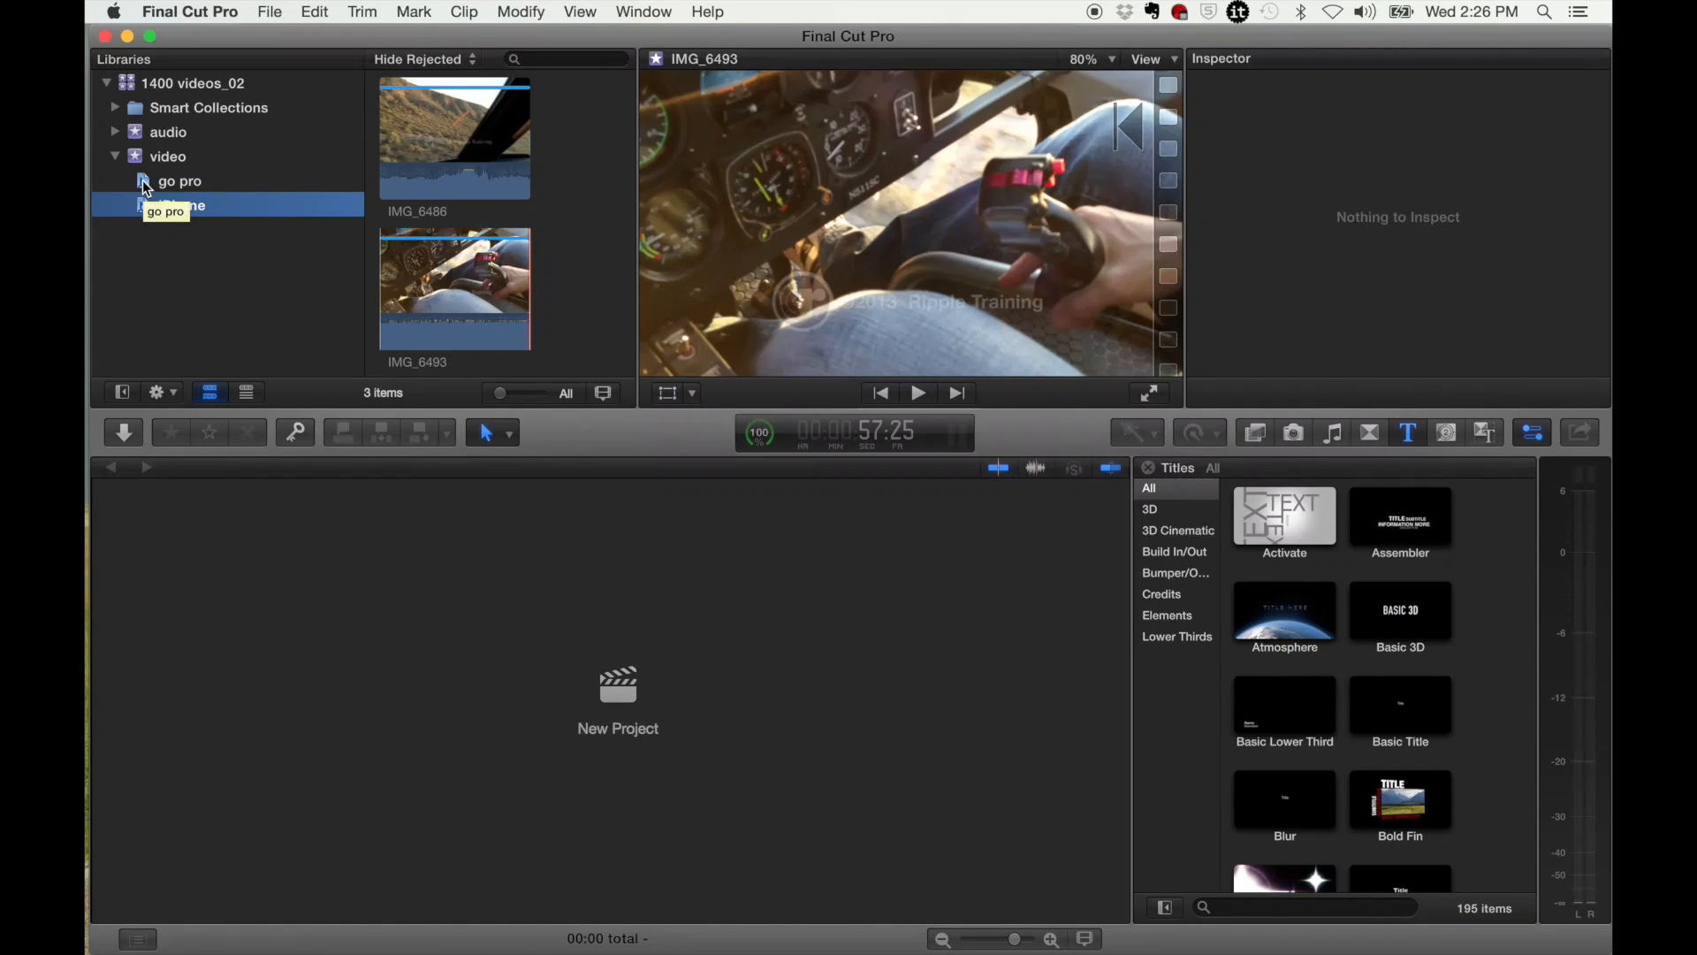
pyautogui.click(143, 181)
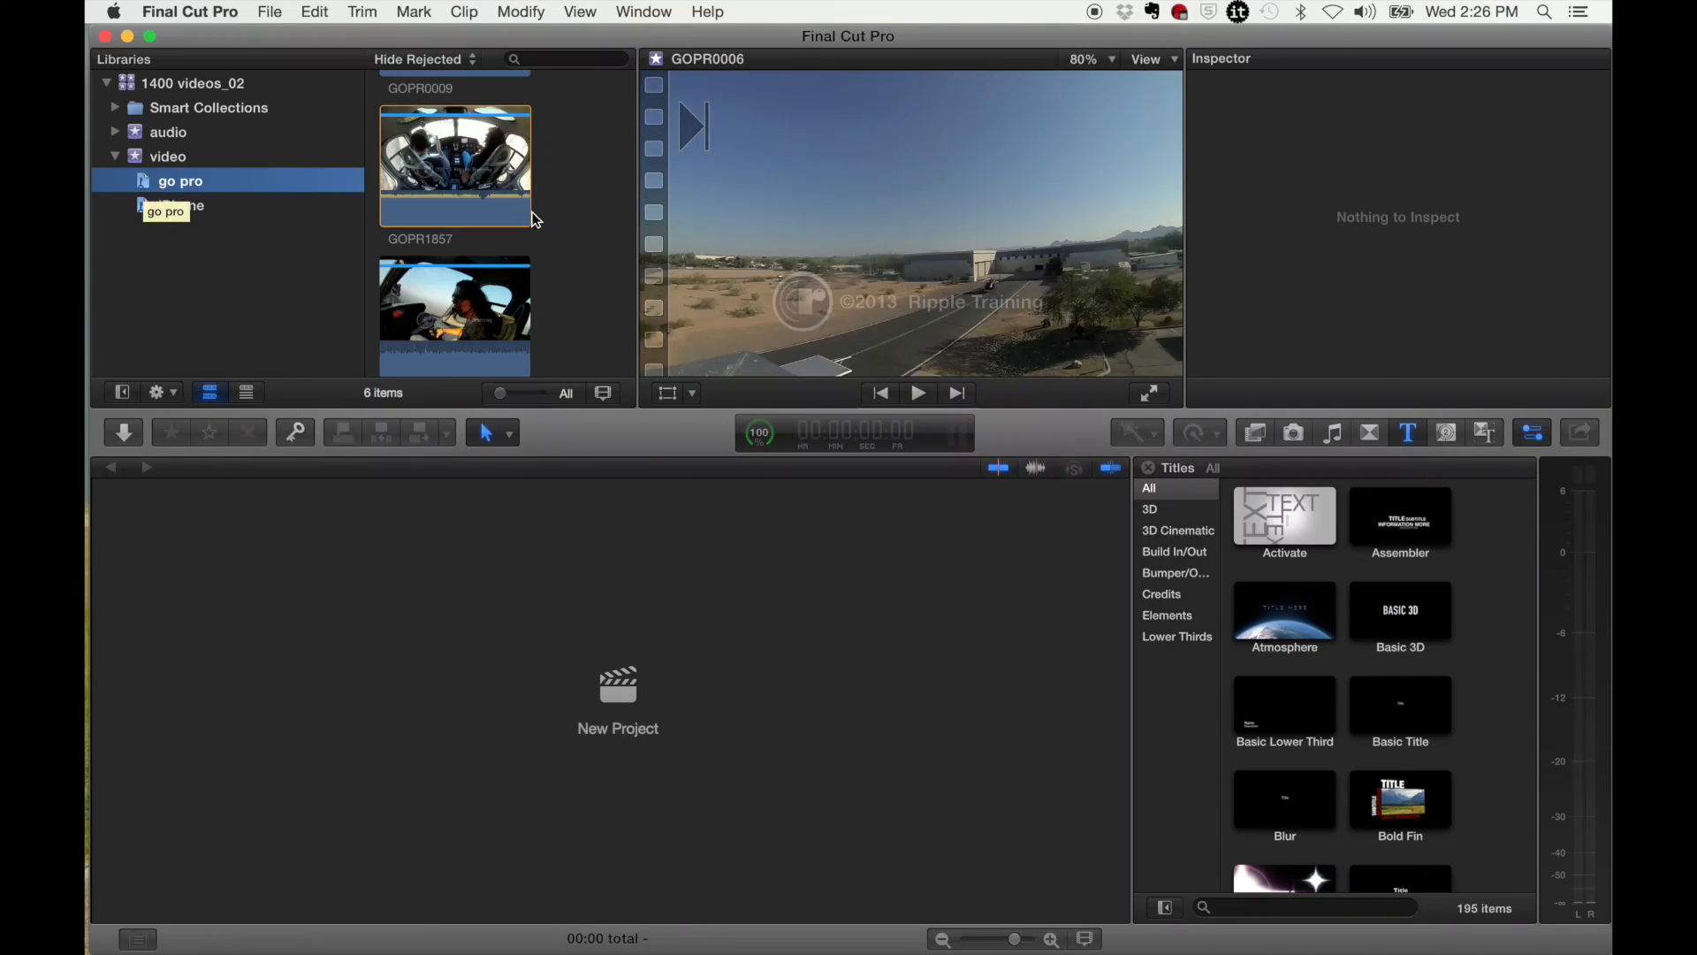
pyautogui.scroll(5, 587, 243)
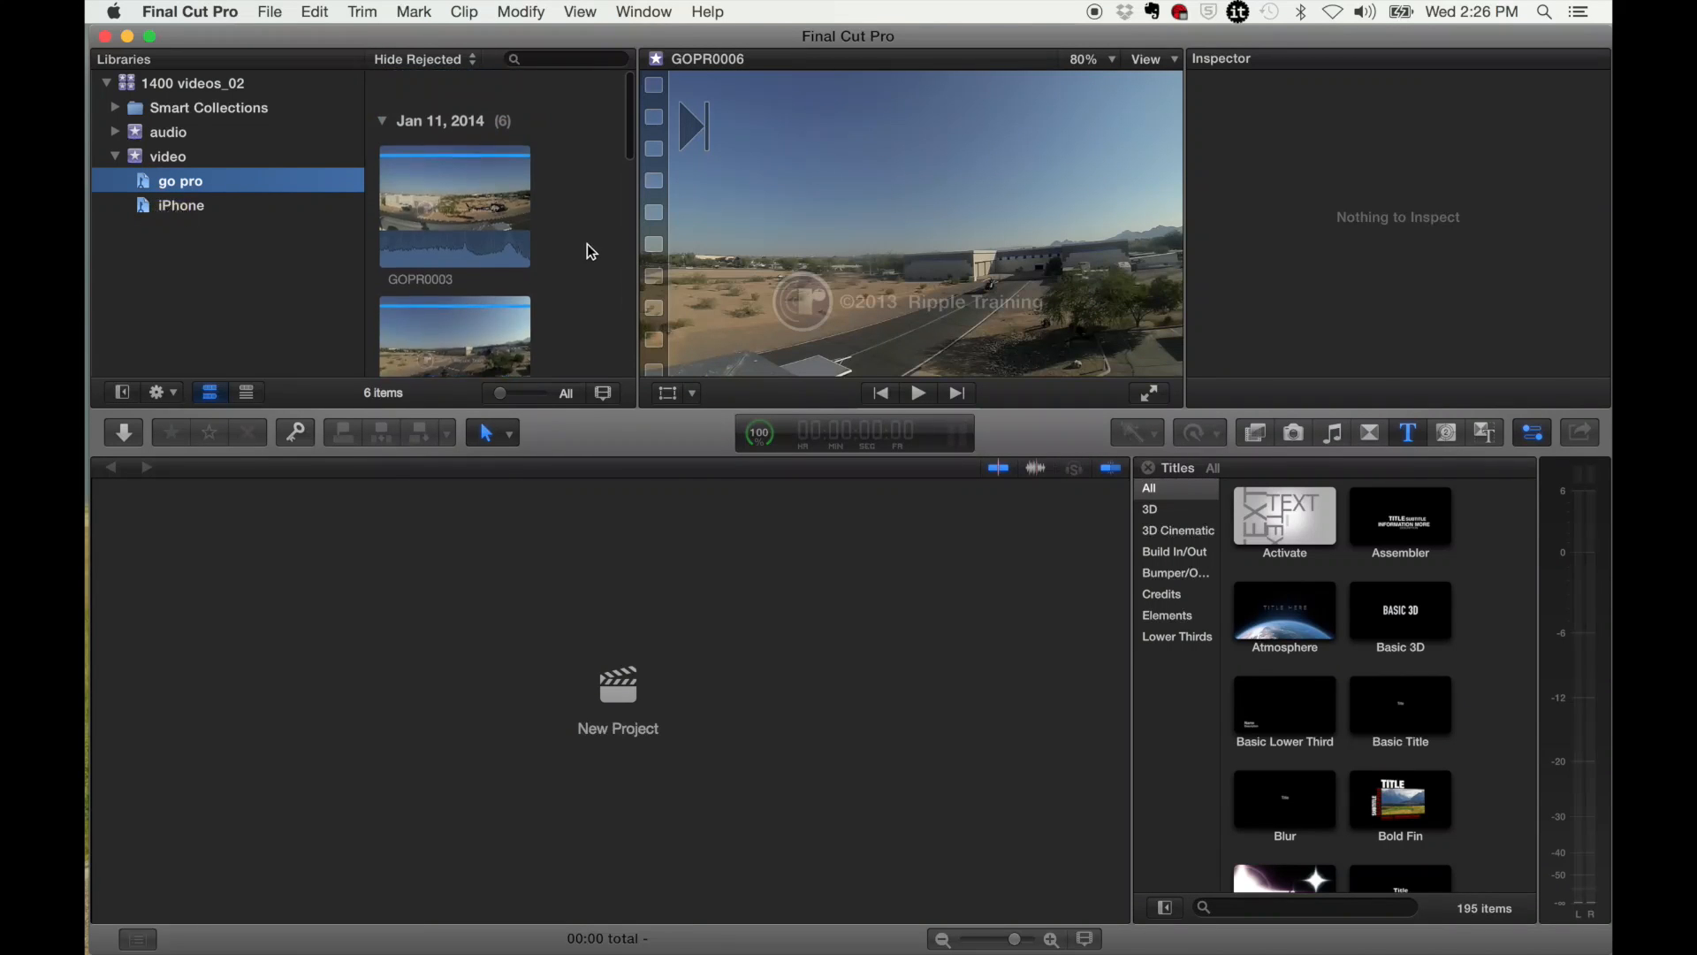
pyautogui.click(432, 198)
pyautogui.click(442, 309)
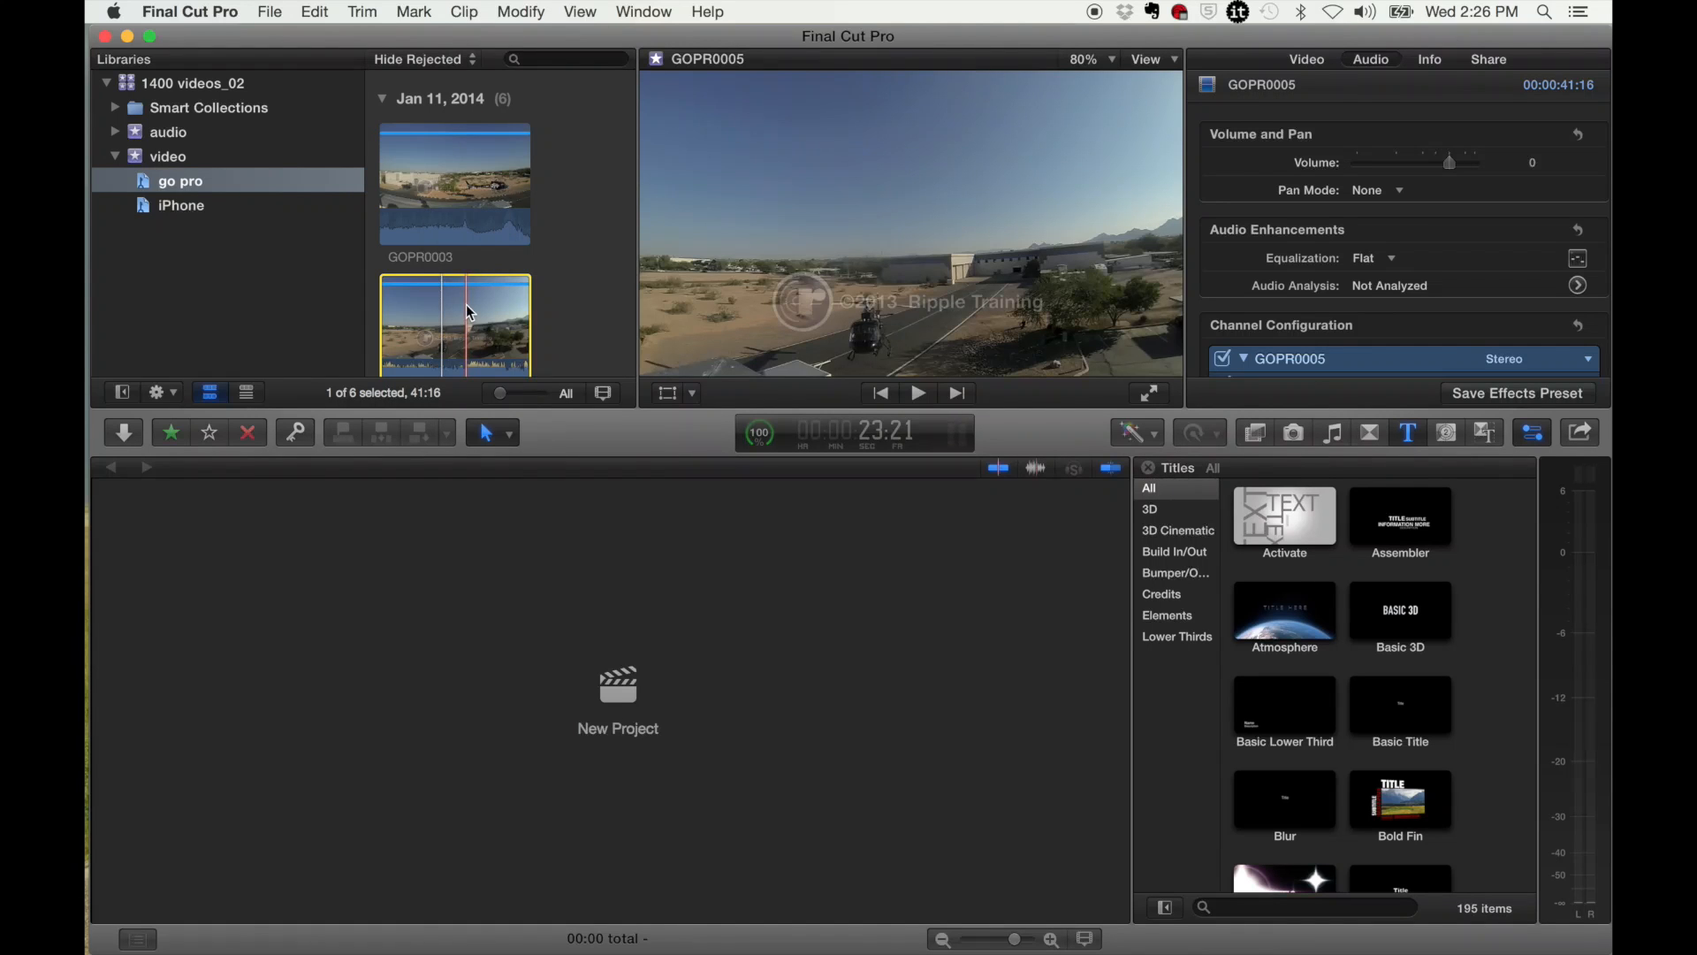
# - Look through the iPhone keyword collection and the full list of clips in the video event
pyautogui.click(177, 205)
pyautogui.click(159, 166)
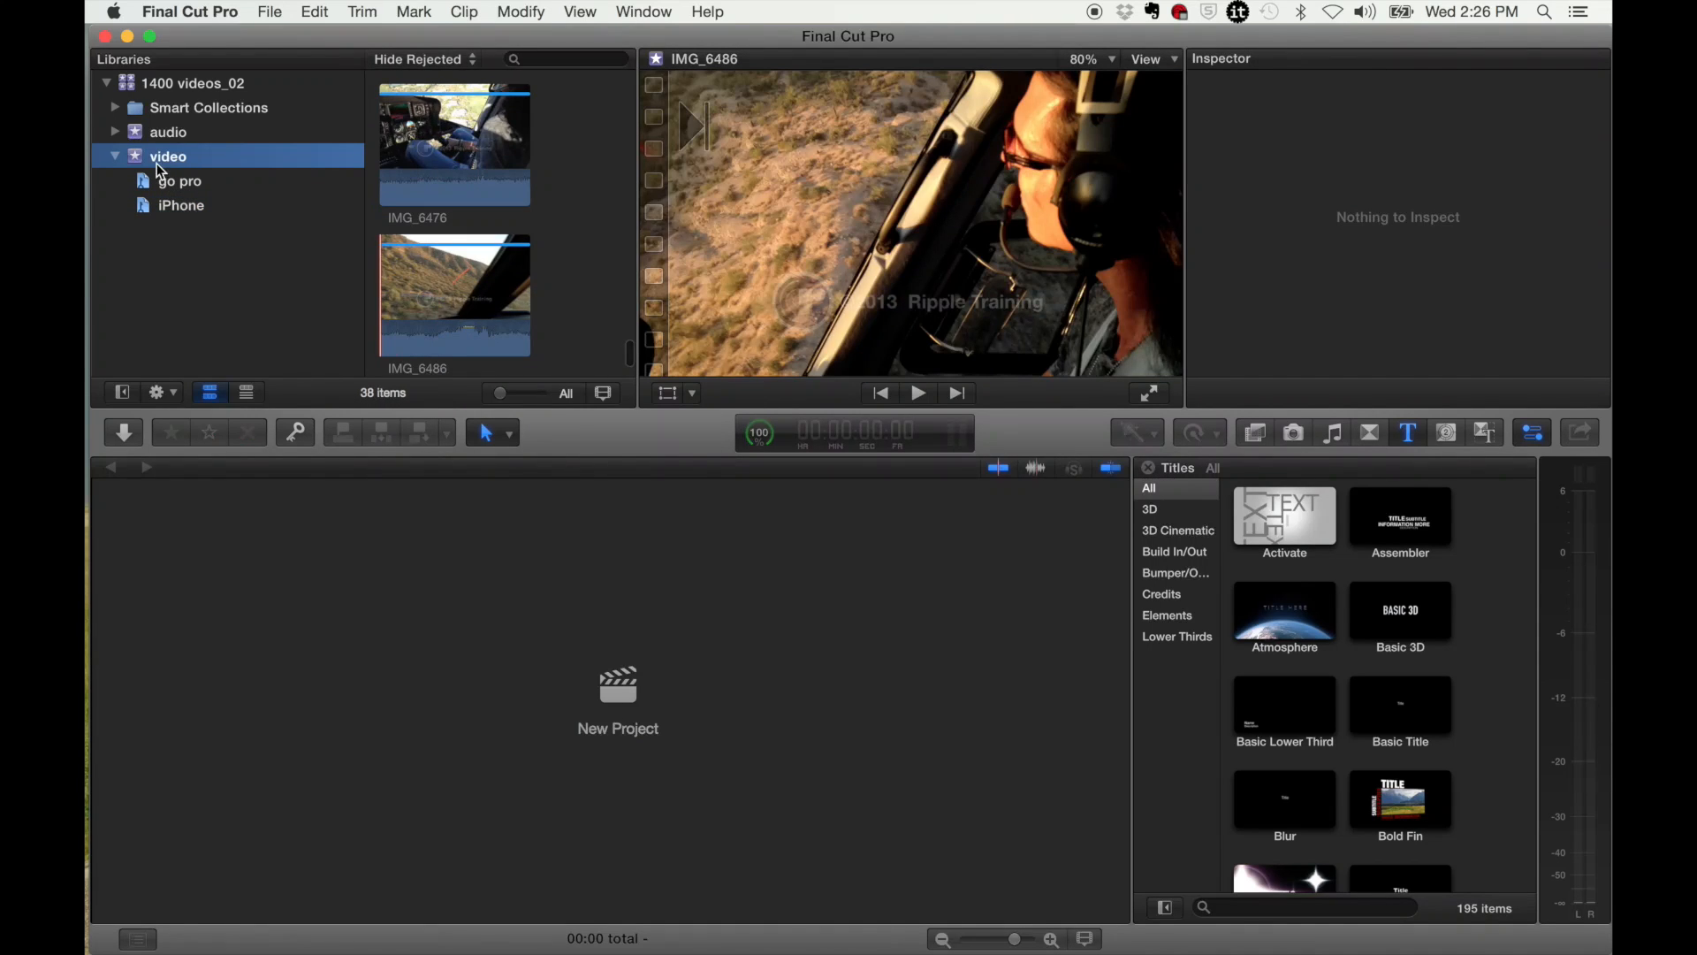
pyautogui.scroll(-5, 593, 268)
pyautogui.scroll(10, 593, 268)
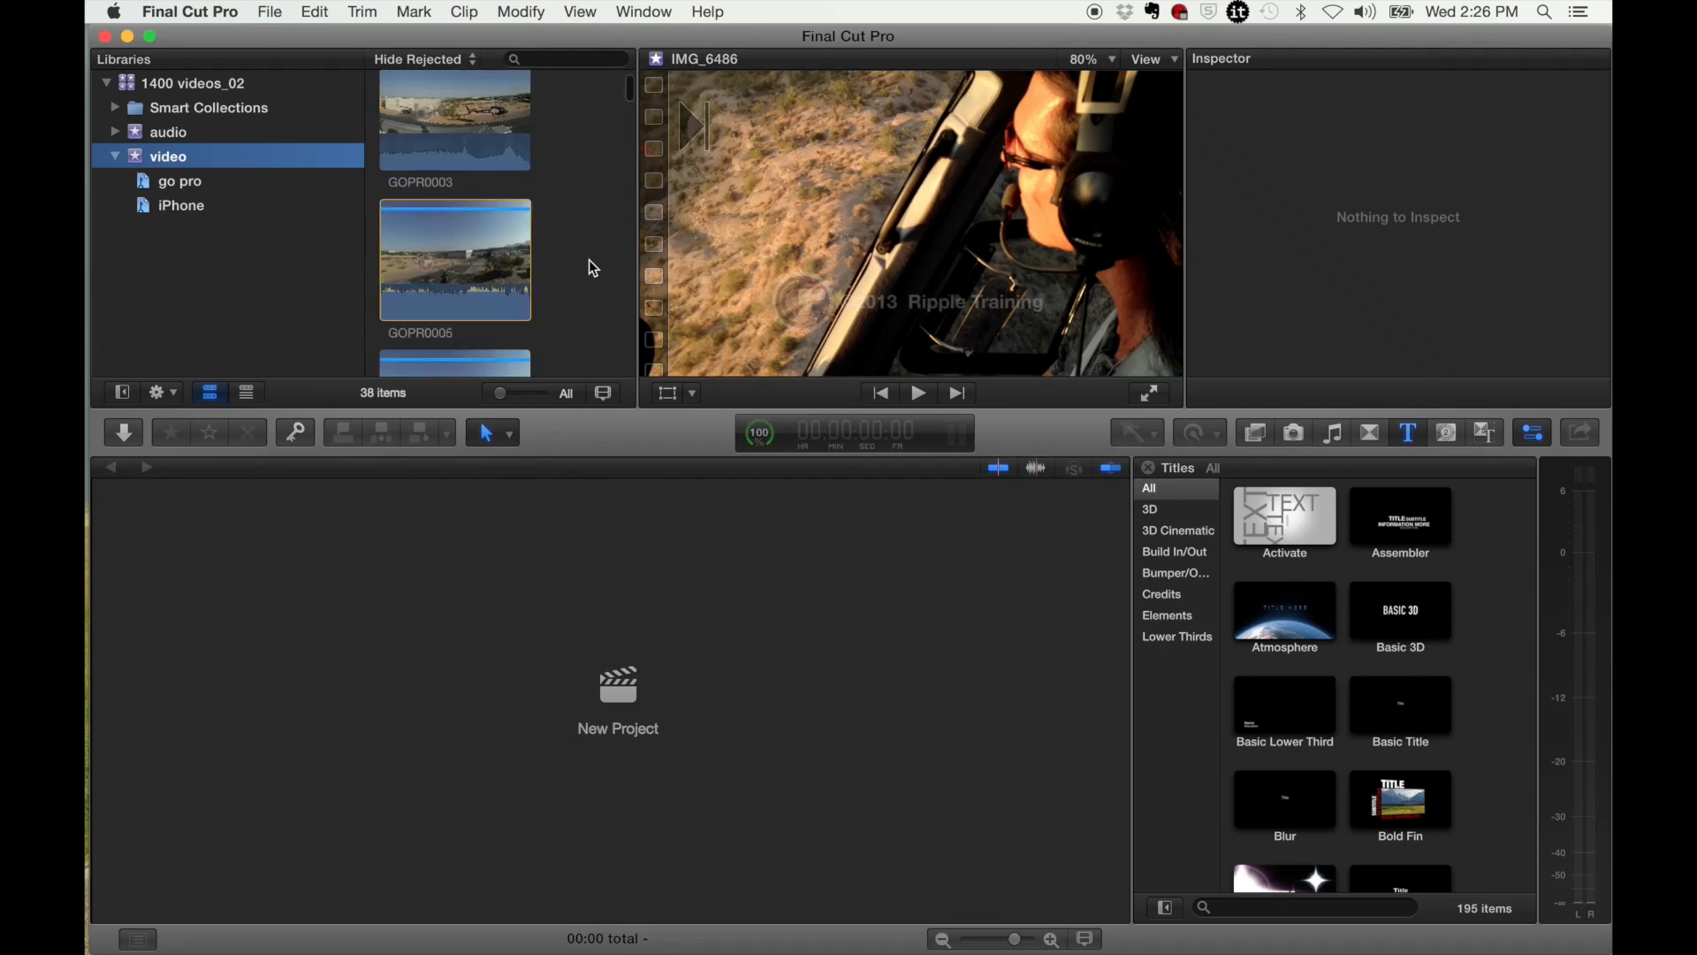
pyautogui.scroll(-5, 589, 258)
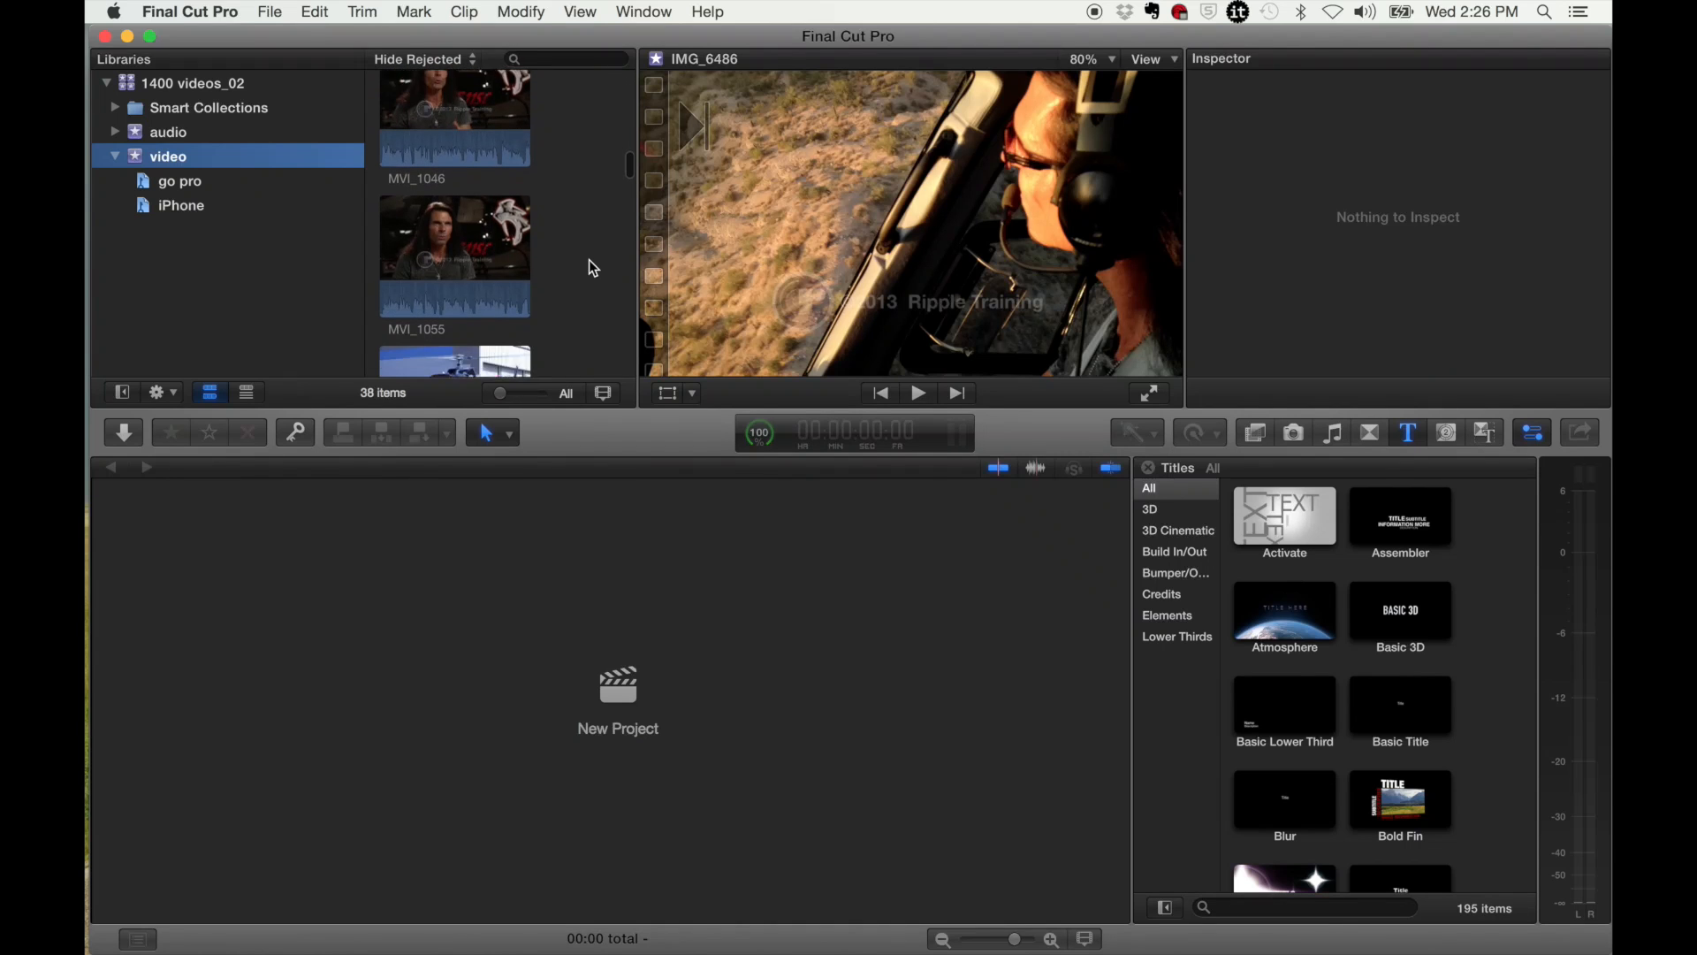
# - Return to the go pro keyword collection and select the GOPR0005 clip to inspect it
pyautogui.click(170, 182)
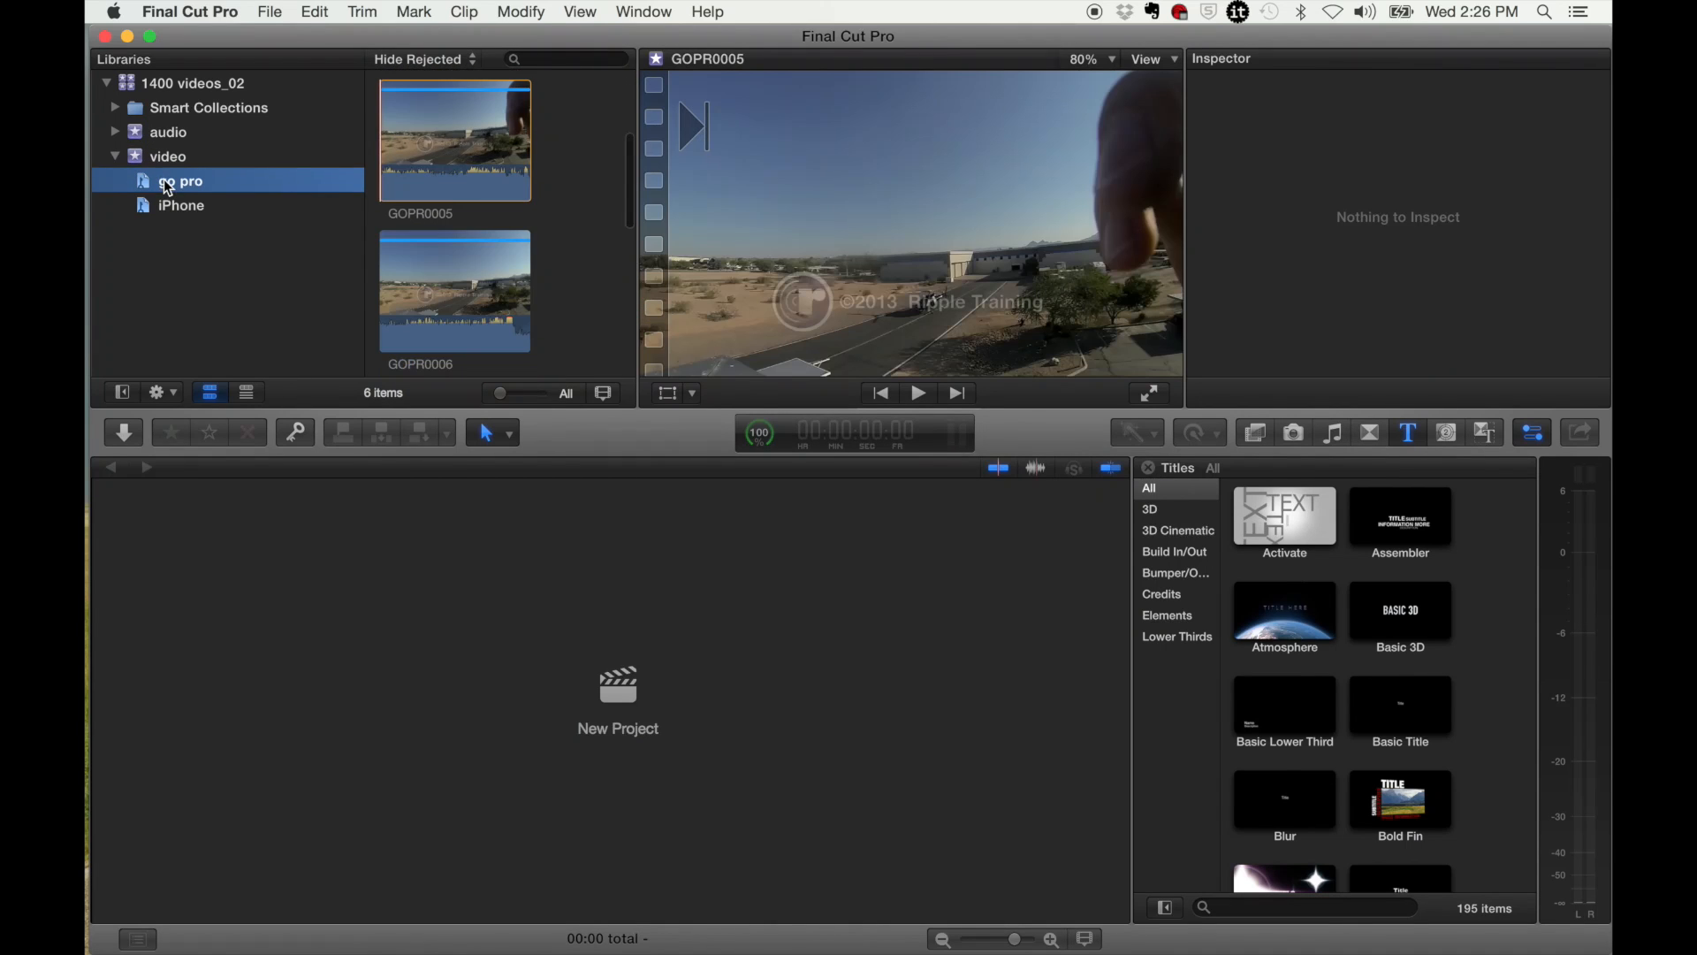
pyautogui.scroll(3, 599, 249)
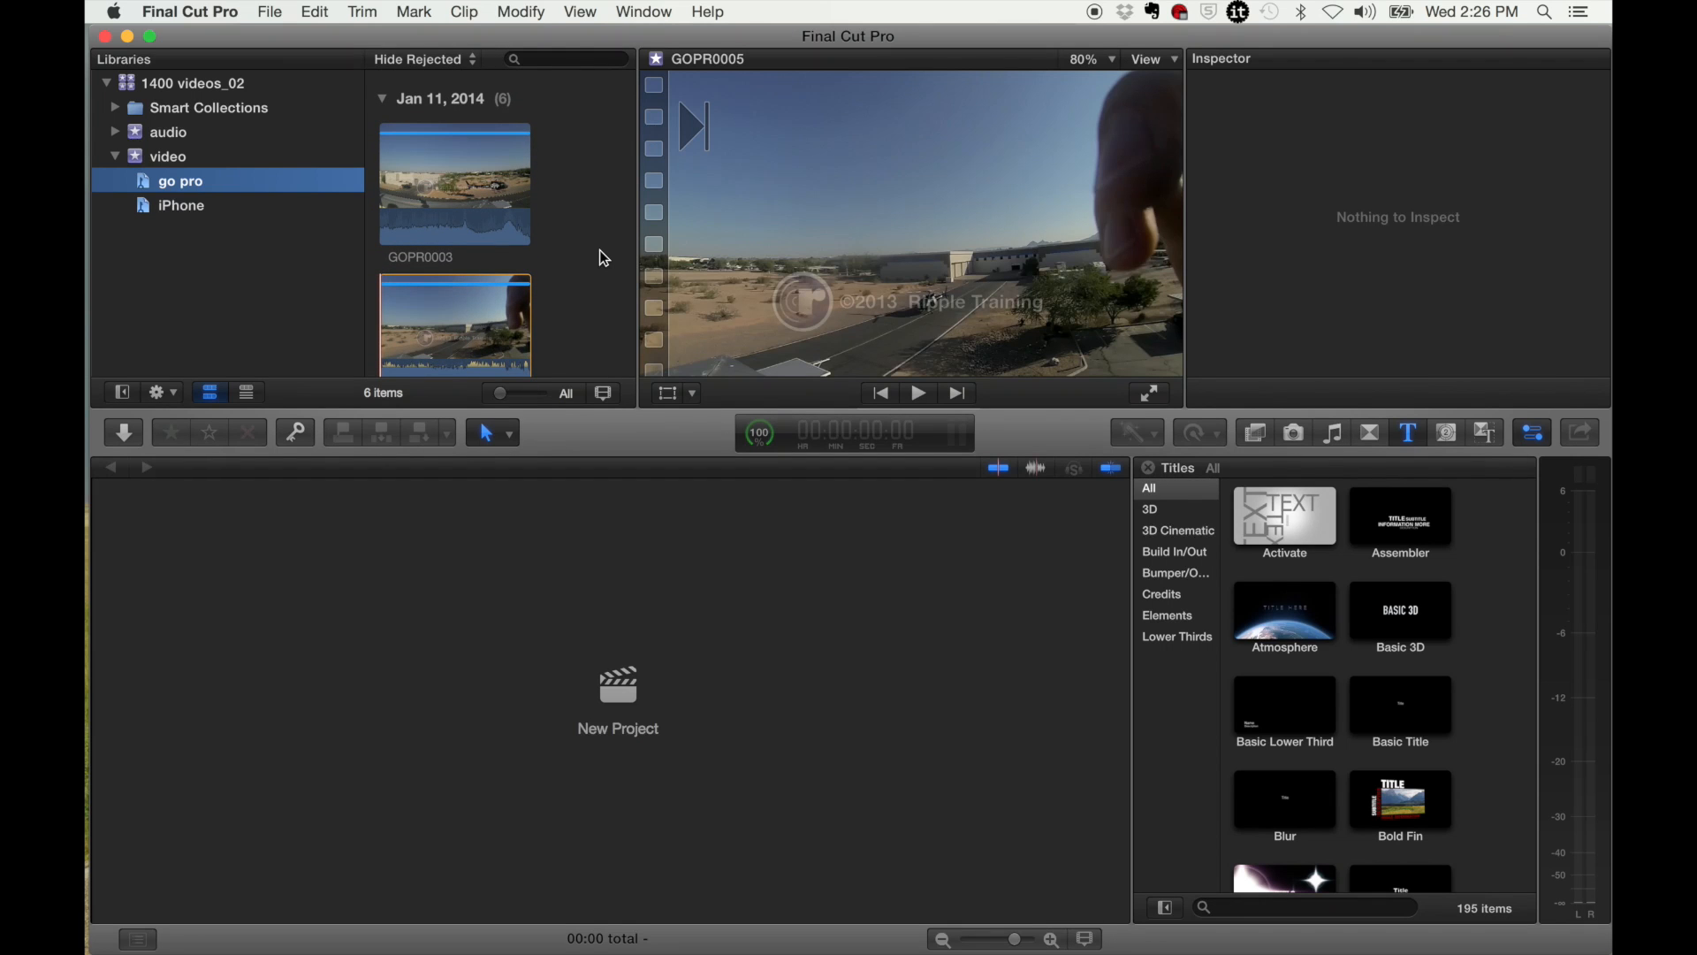
pyautogui.scroll(-2, 599, 250)
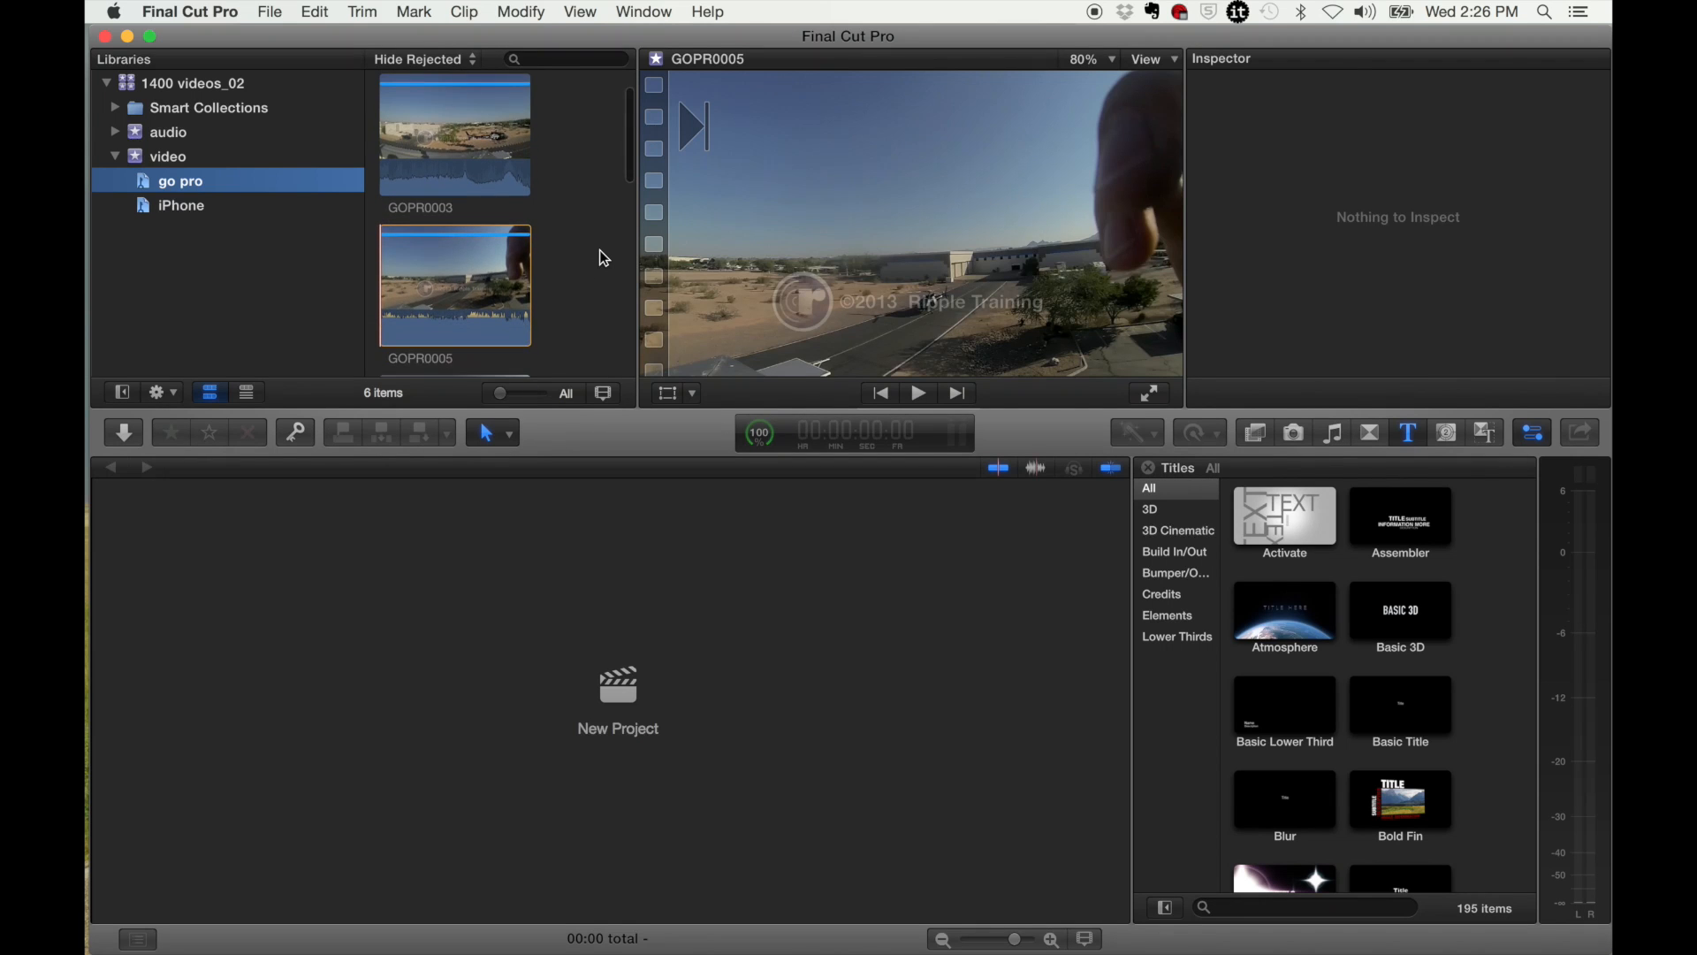
pyautogui.click(444, 288)
pyautogui.click(445, 287)
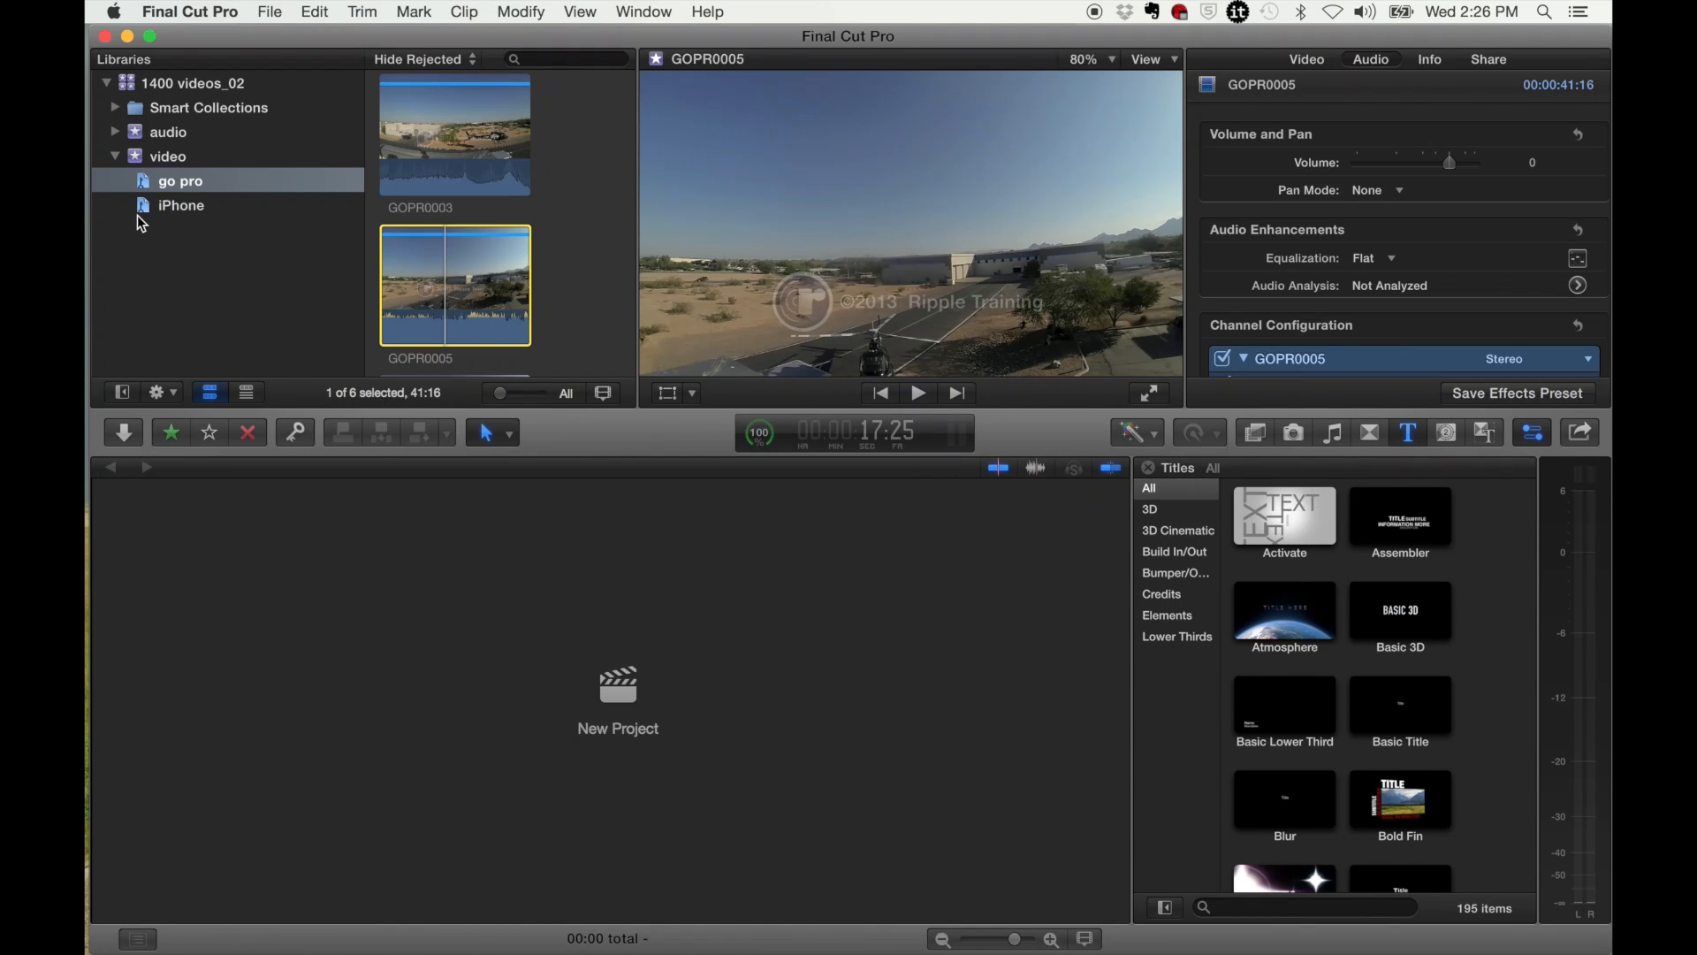
# - Compare the go pro source folder in the media import window with the go pro keyword collection in the video event
pyautogui.click(163, 156)
pyautogui.press('super+i')
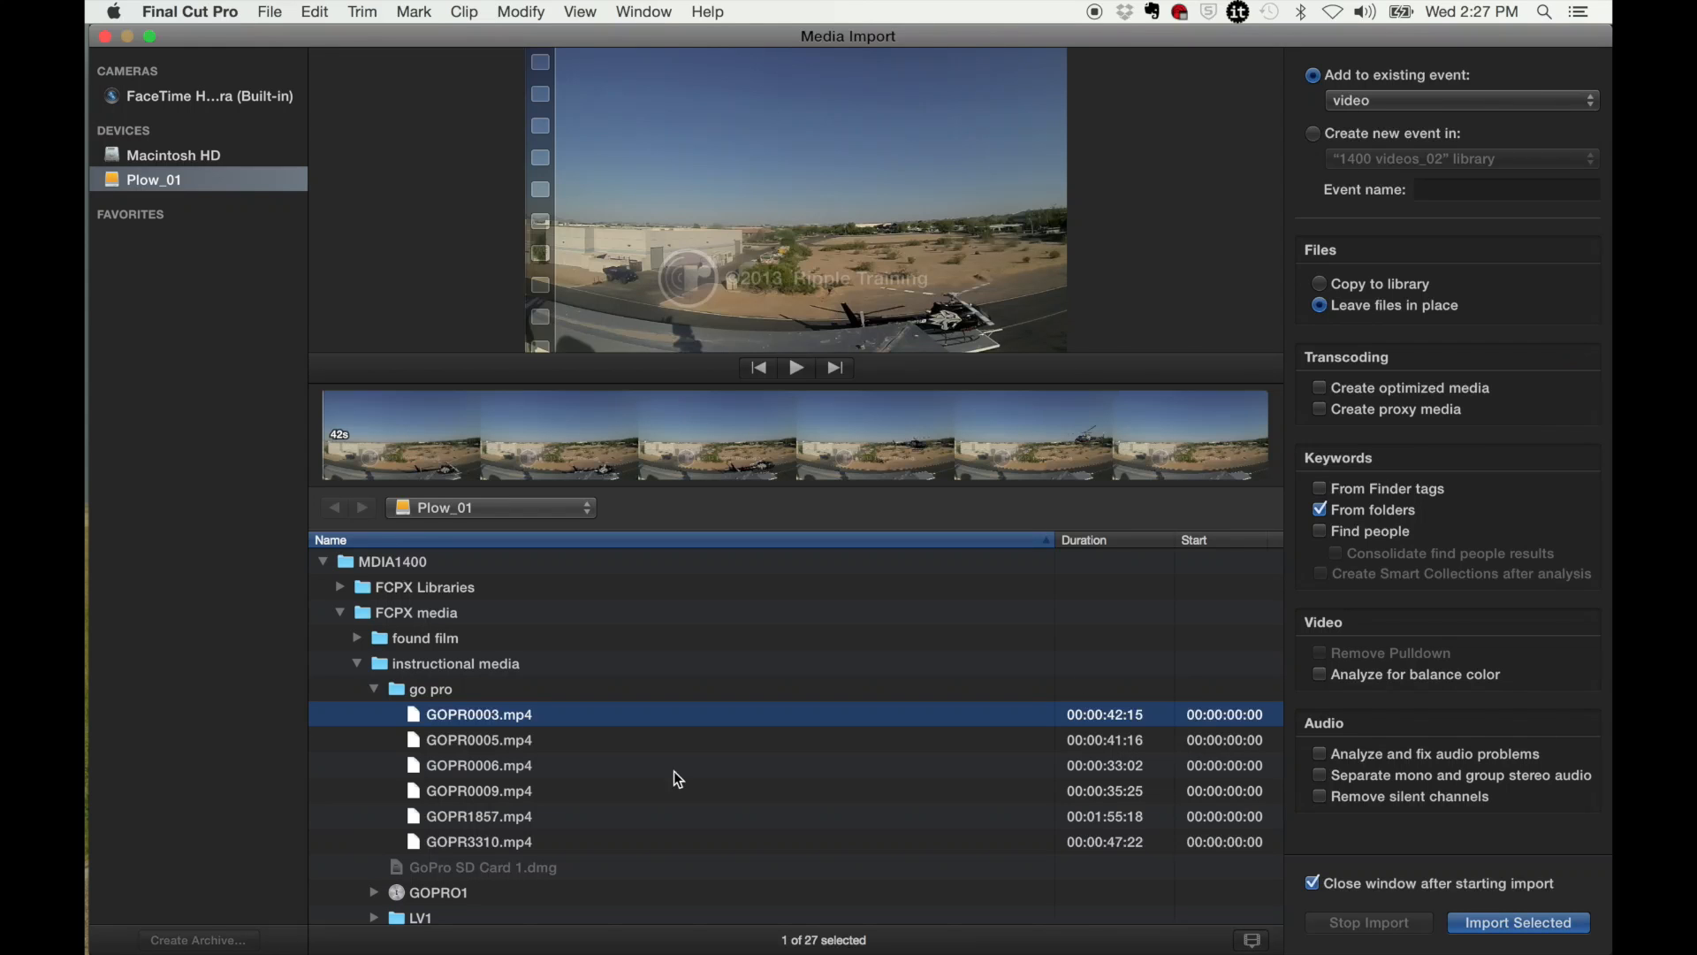
pyautogui.click(467, 730)
pyautogui.click(453, 785)
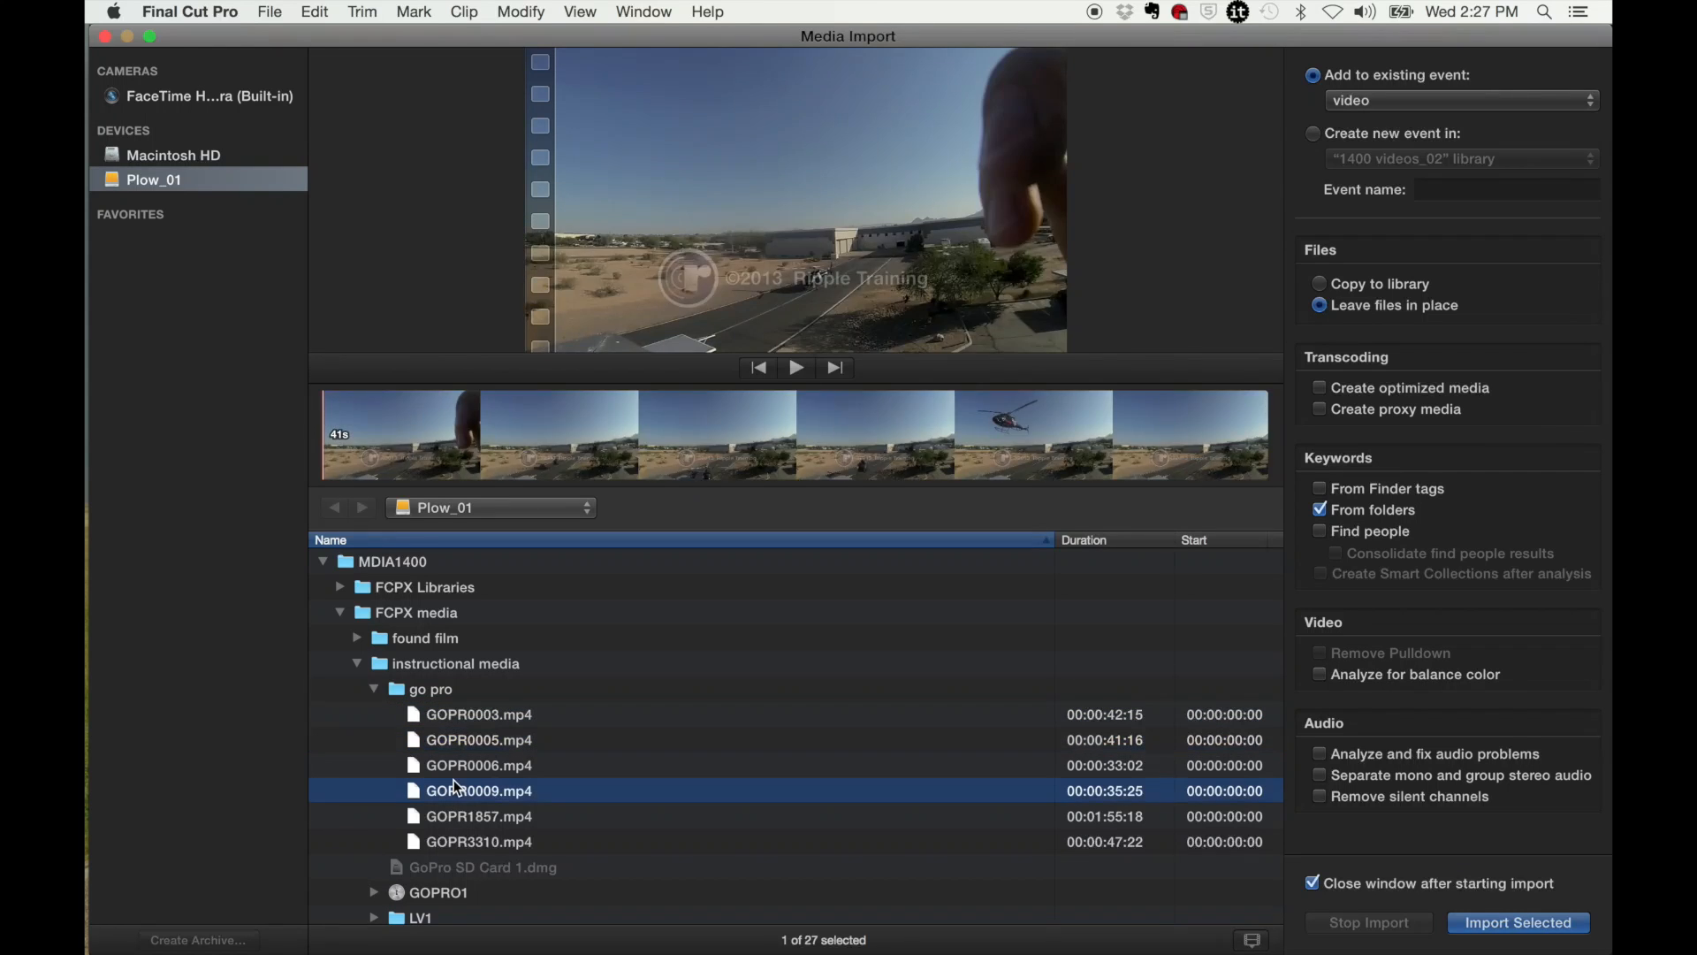
pyautogui.click(420, 690)
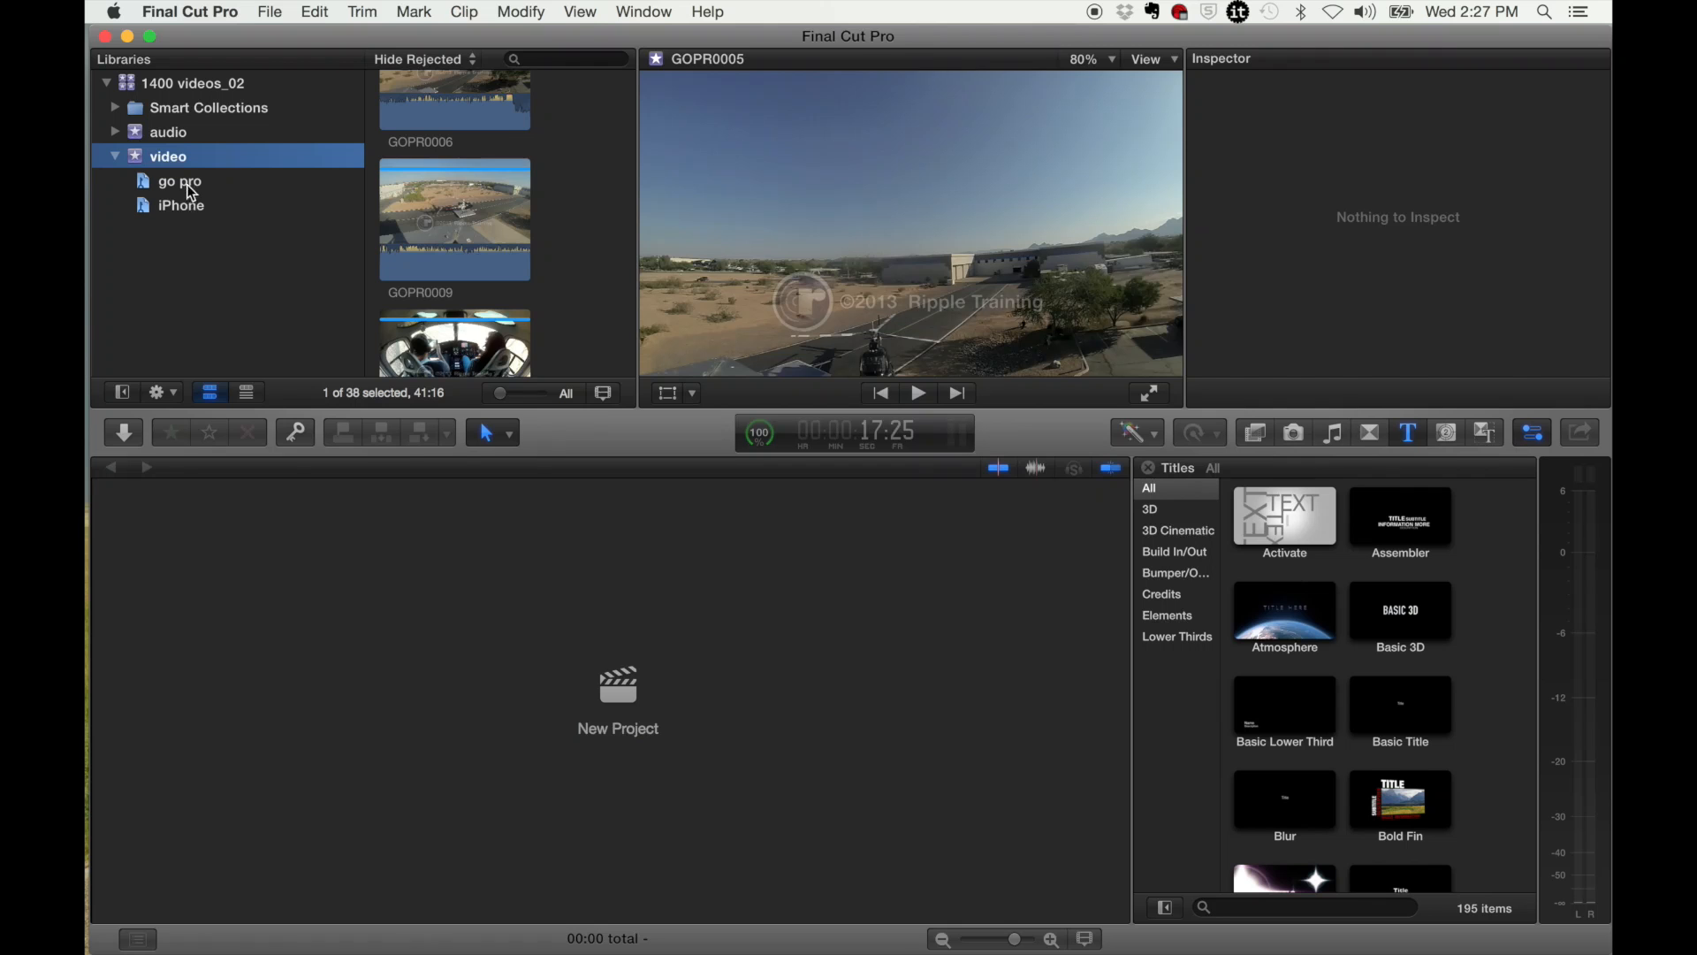
pyautogui.click(184, 183)
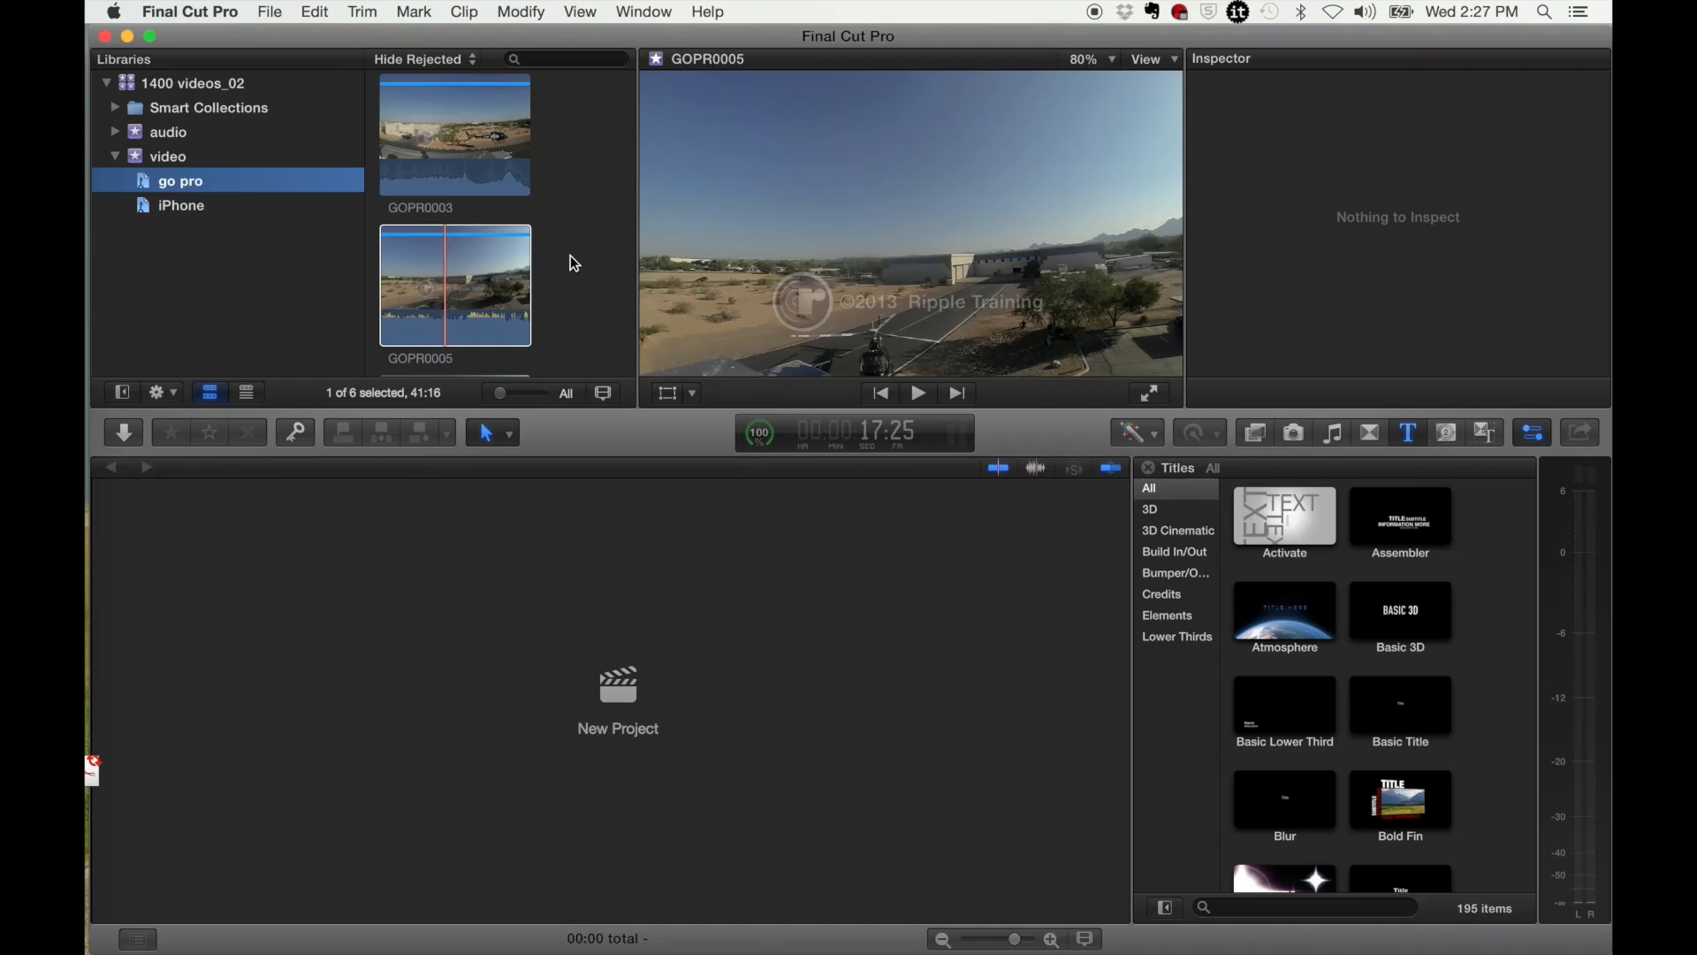
pyautogui.scroll(2, 572, 263)
pyautogui.scroll(-10, 572, 263)
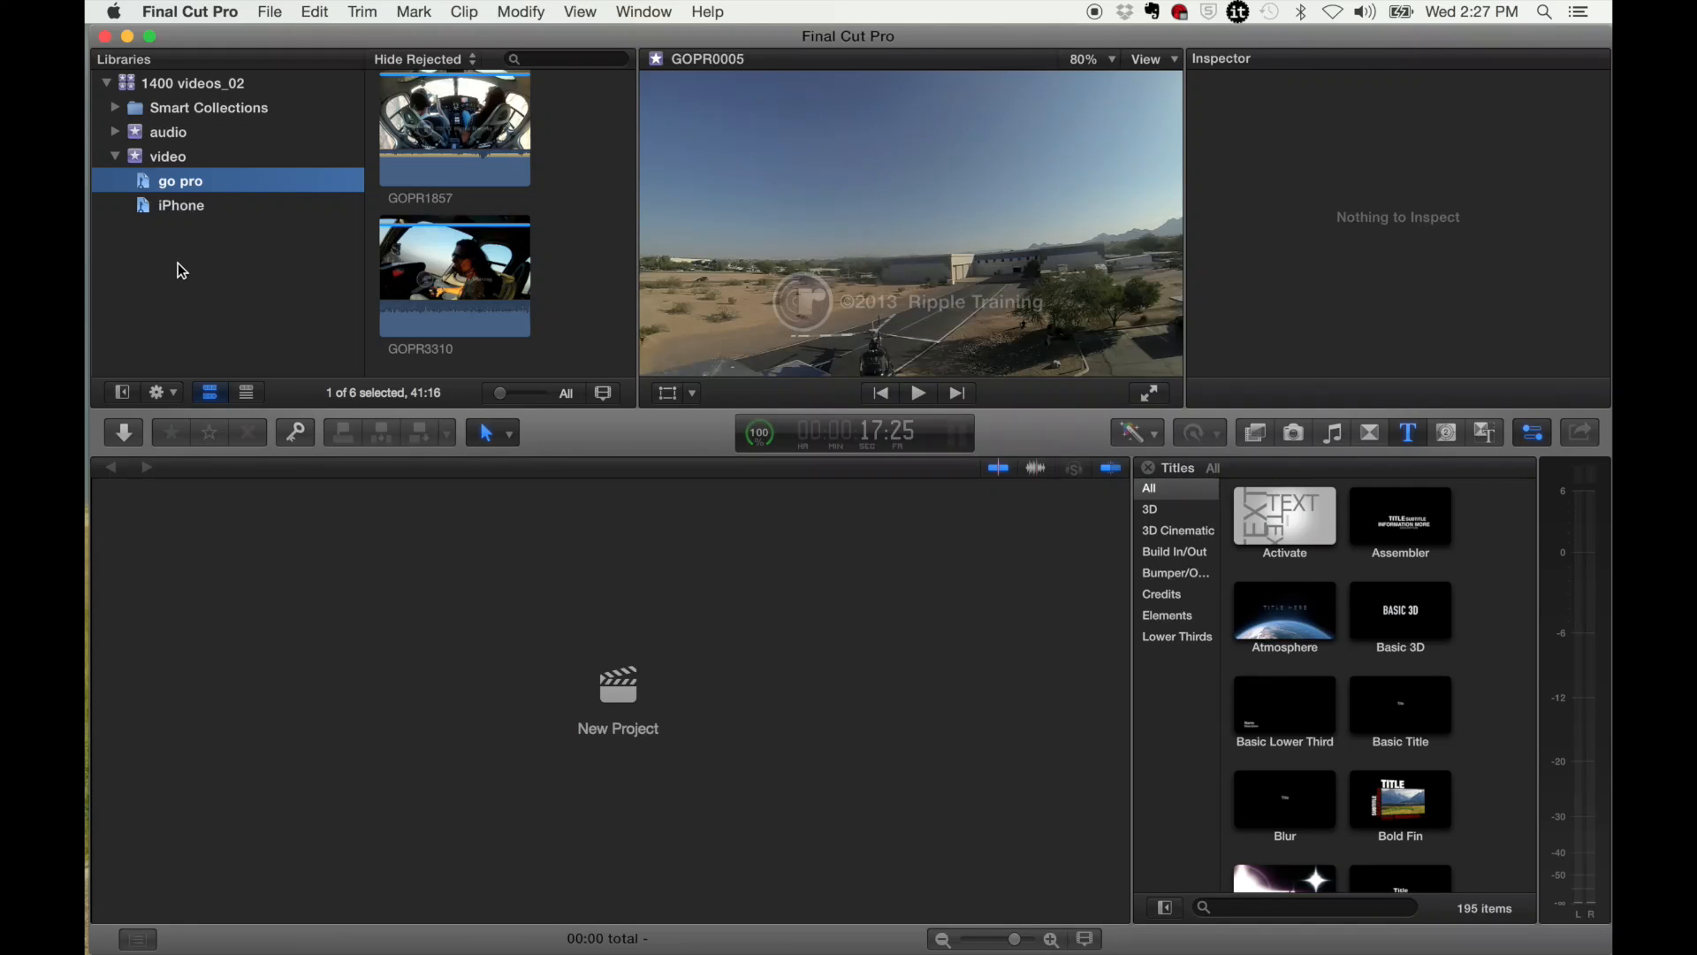
# - Browse all clips in the video event to locate and preview the Aerials footage
pyautogui.click(168, 157)
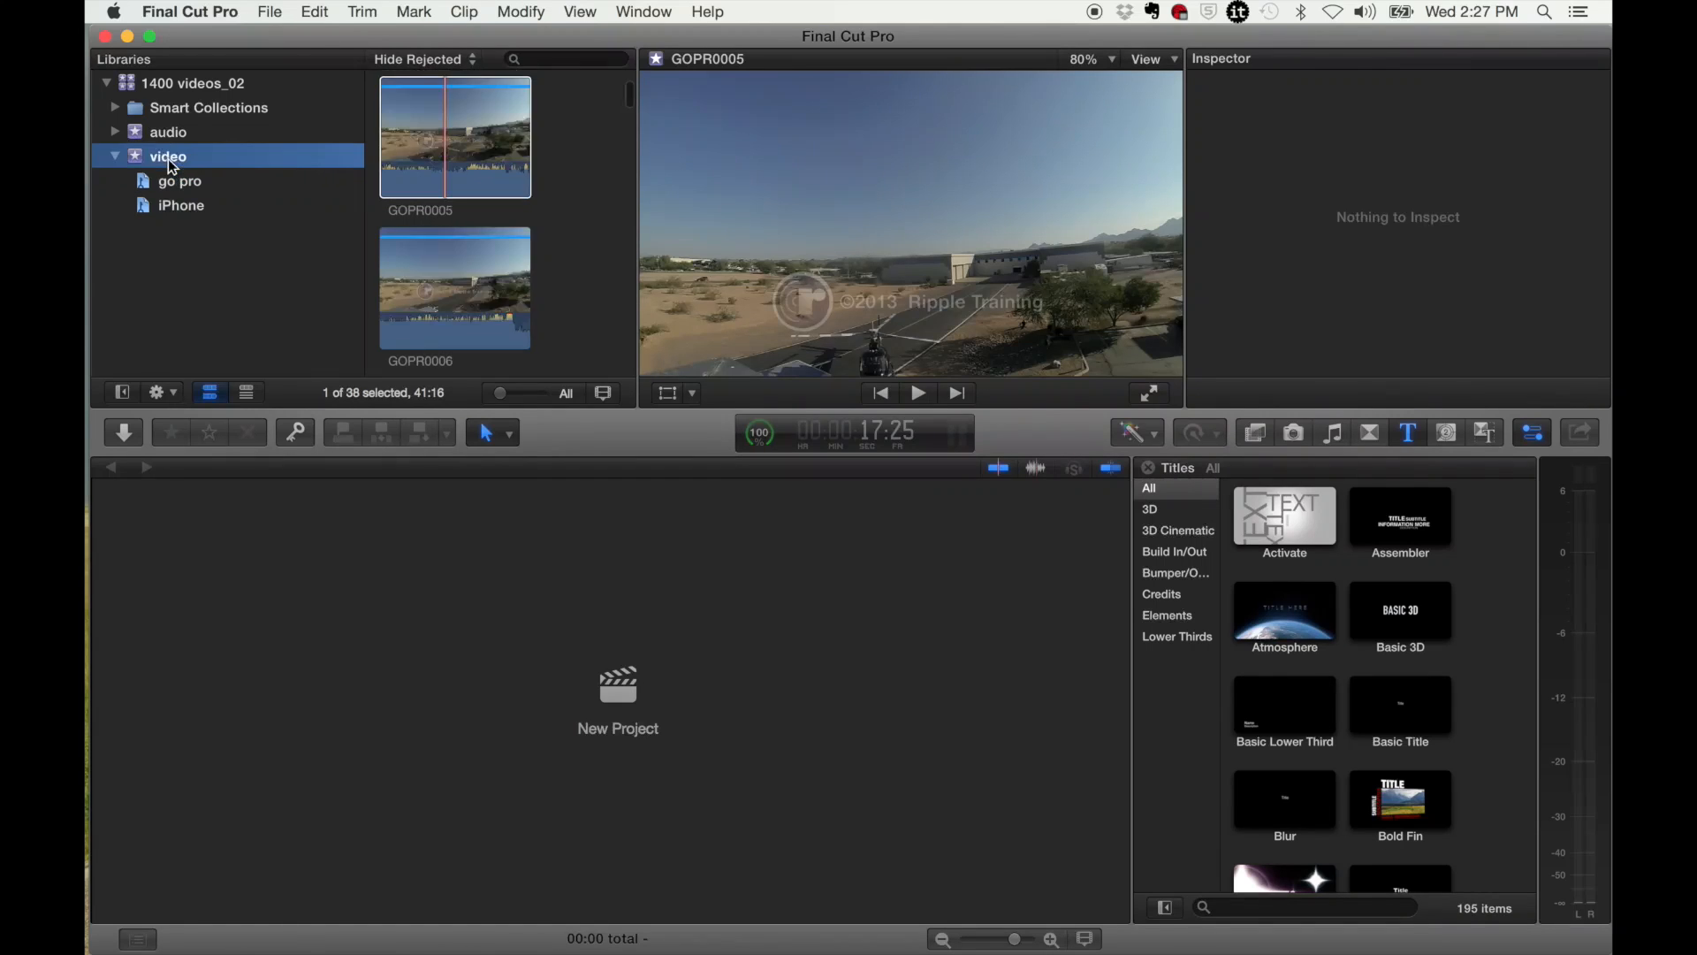
pyautogui.scroll(3, 593, 252)
pyautogui.scroll(-10, 594, 254)
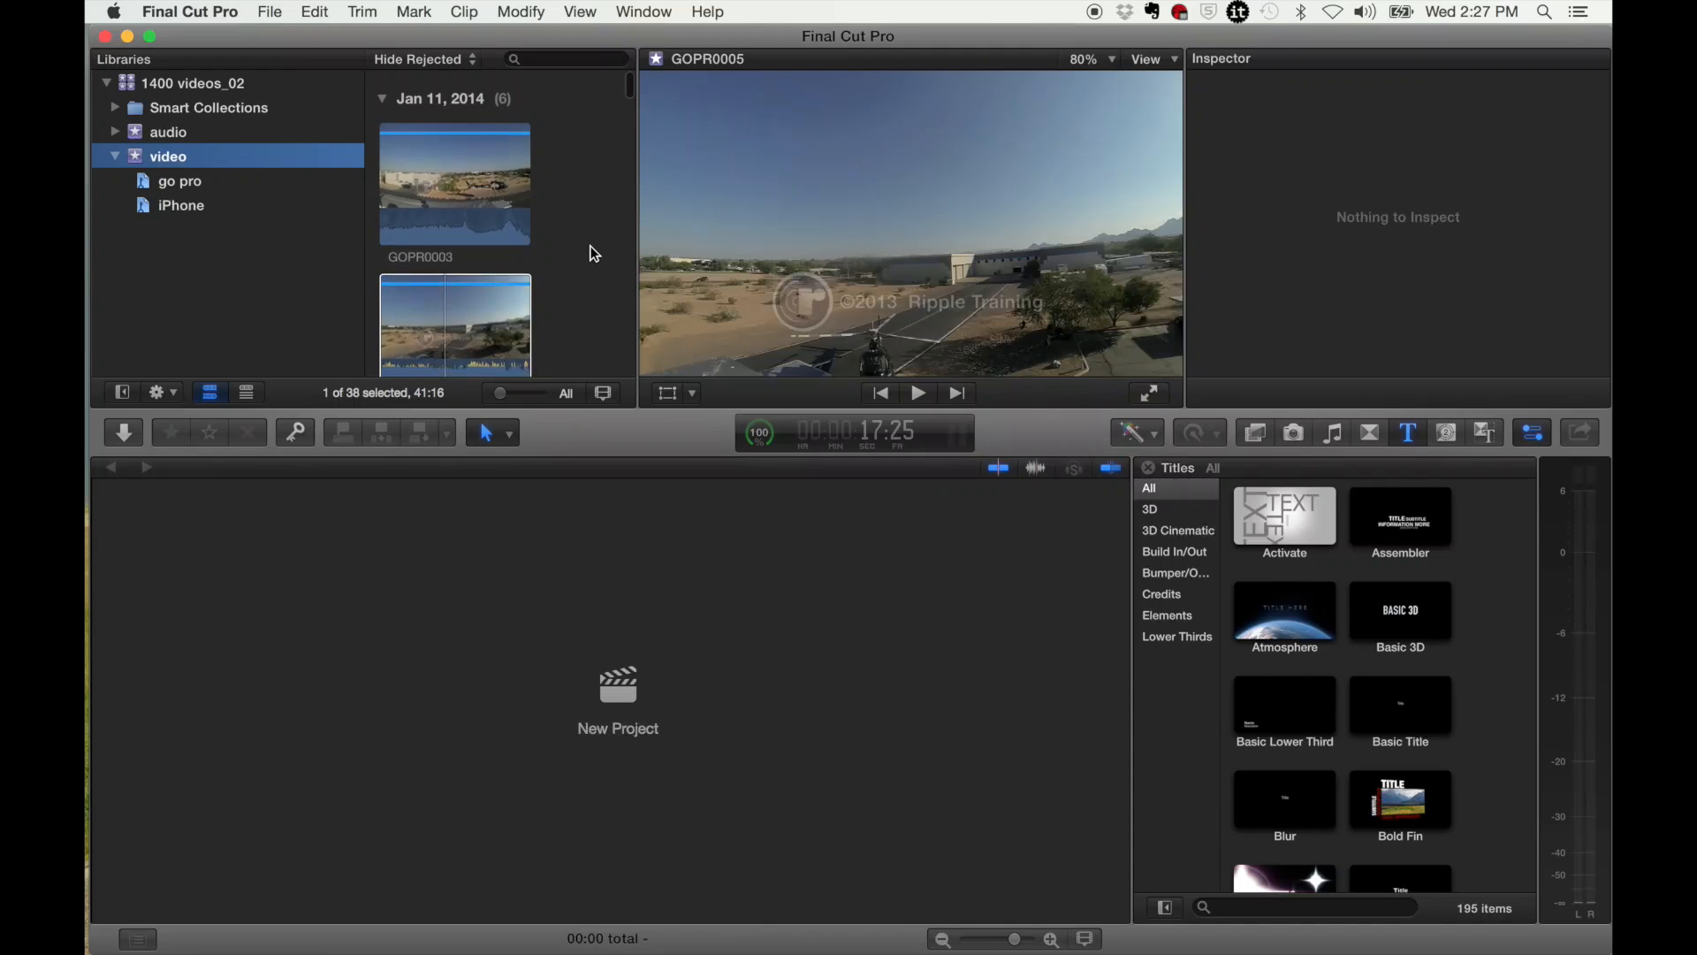
pyautogui.scroll(-10, 594, 254)
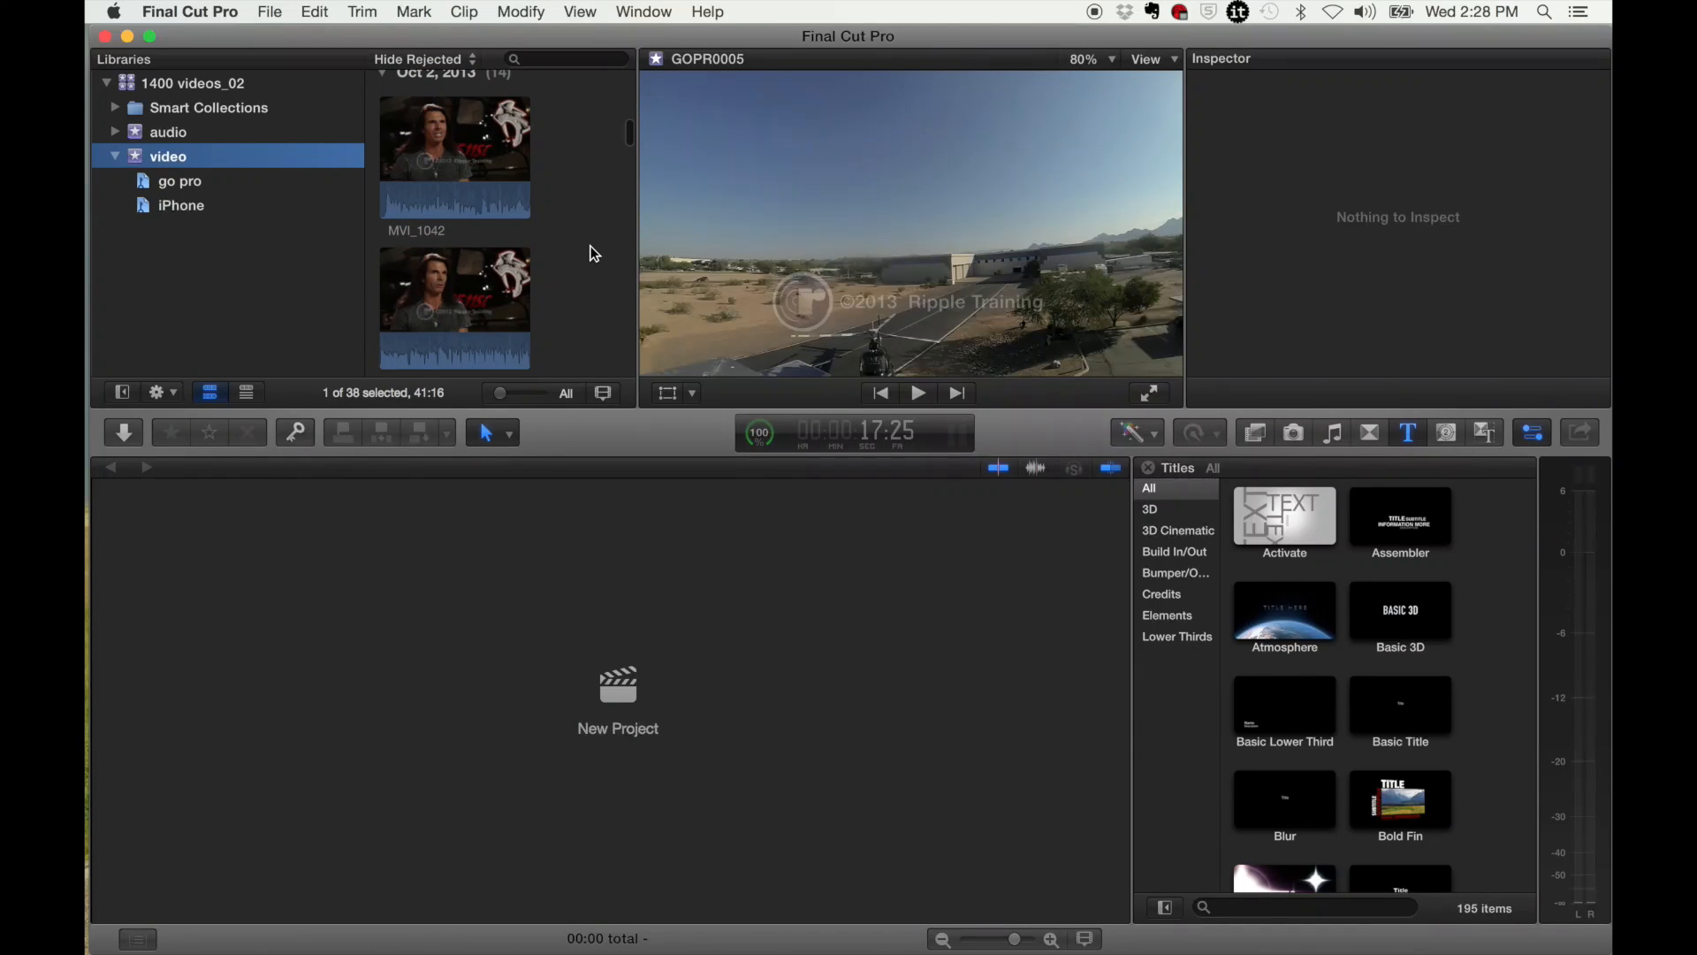
pyautogui.scroll(-8, 594, 254)
pyautogui.scroll(-10, 594, 254)
pyautogui.scroll(-10, 594, 253)
pyautogui.scroll(-3, 594, 254)
pyautogui.scroll(6, 591, 254)
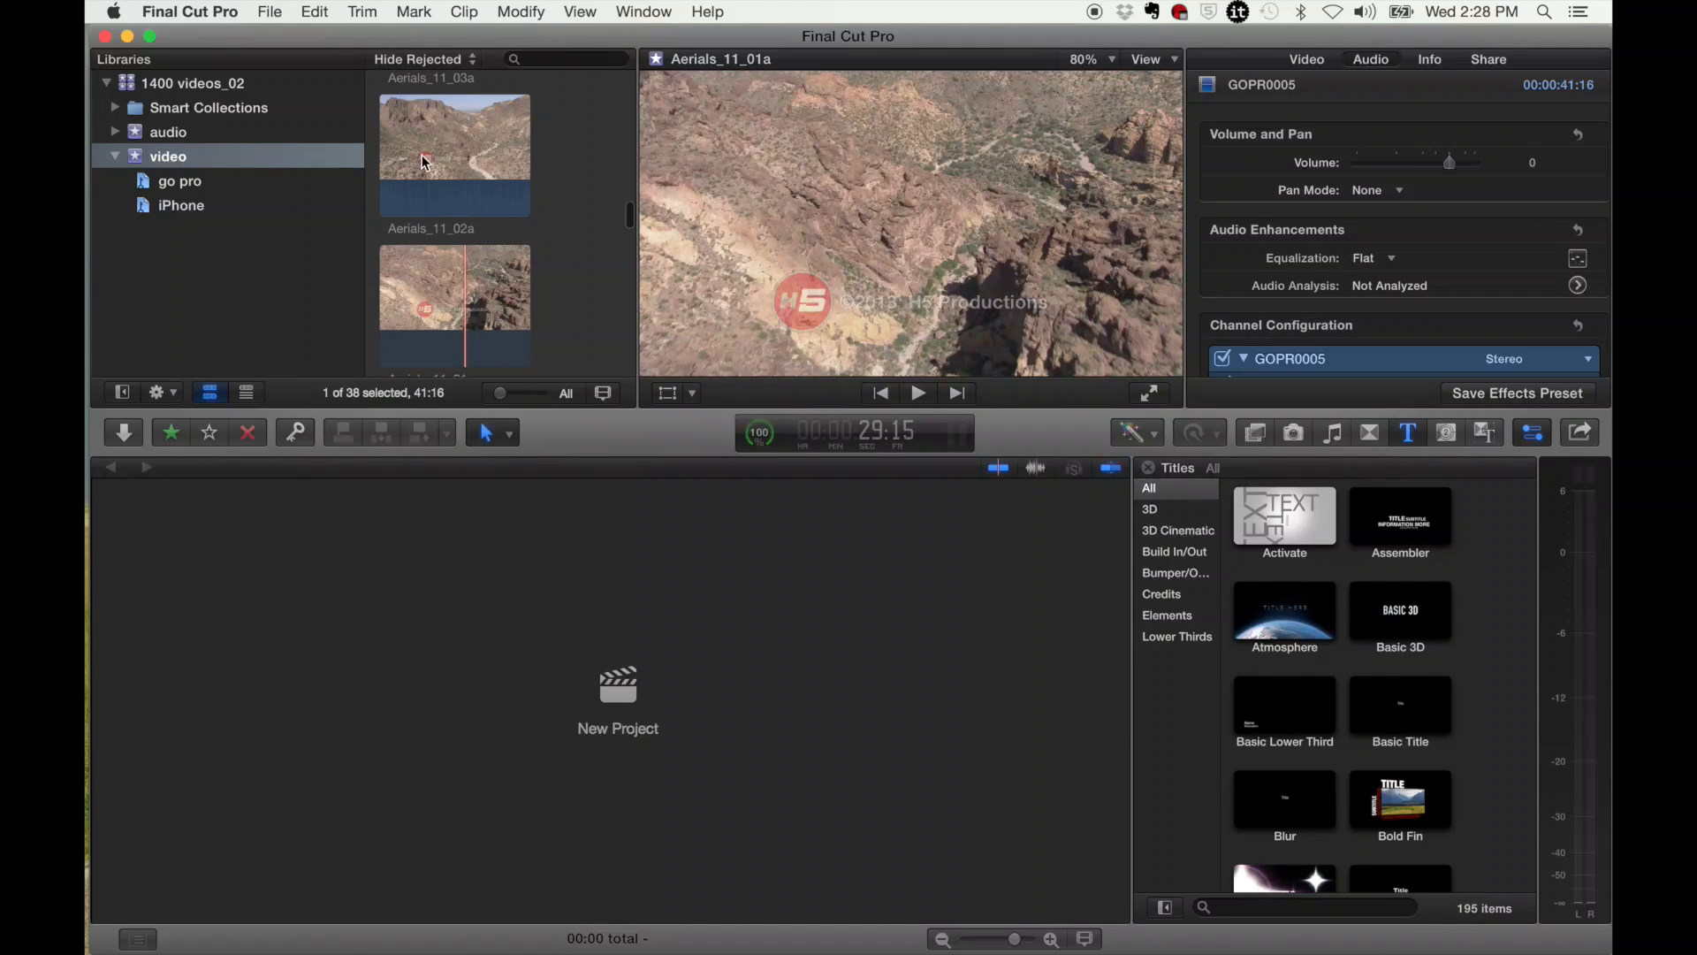
pyautogui.scroll(5, 475, 155)
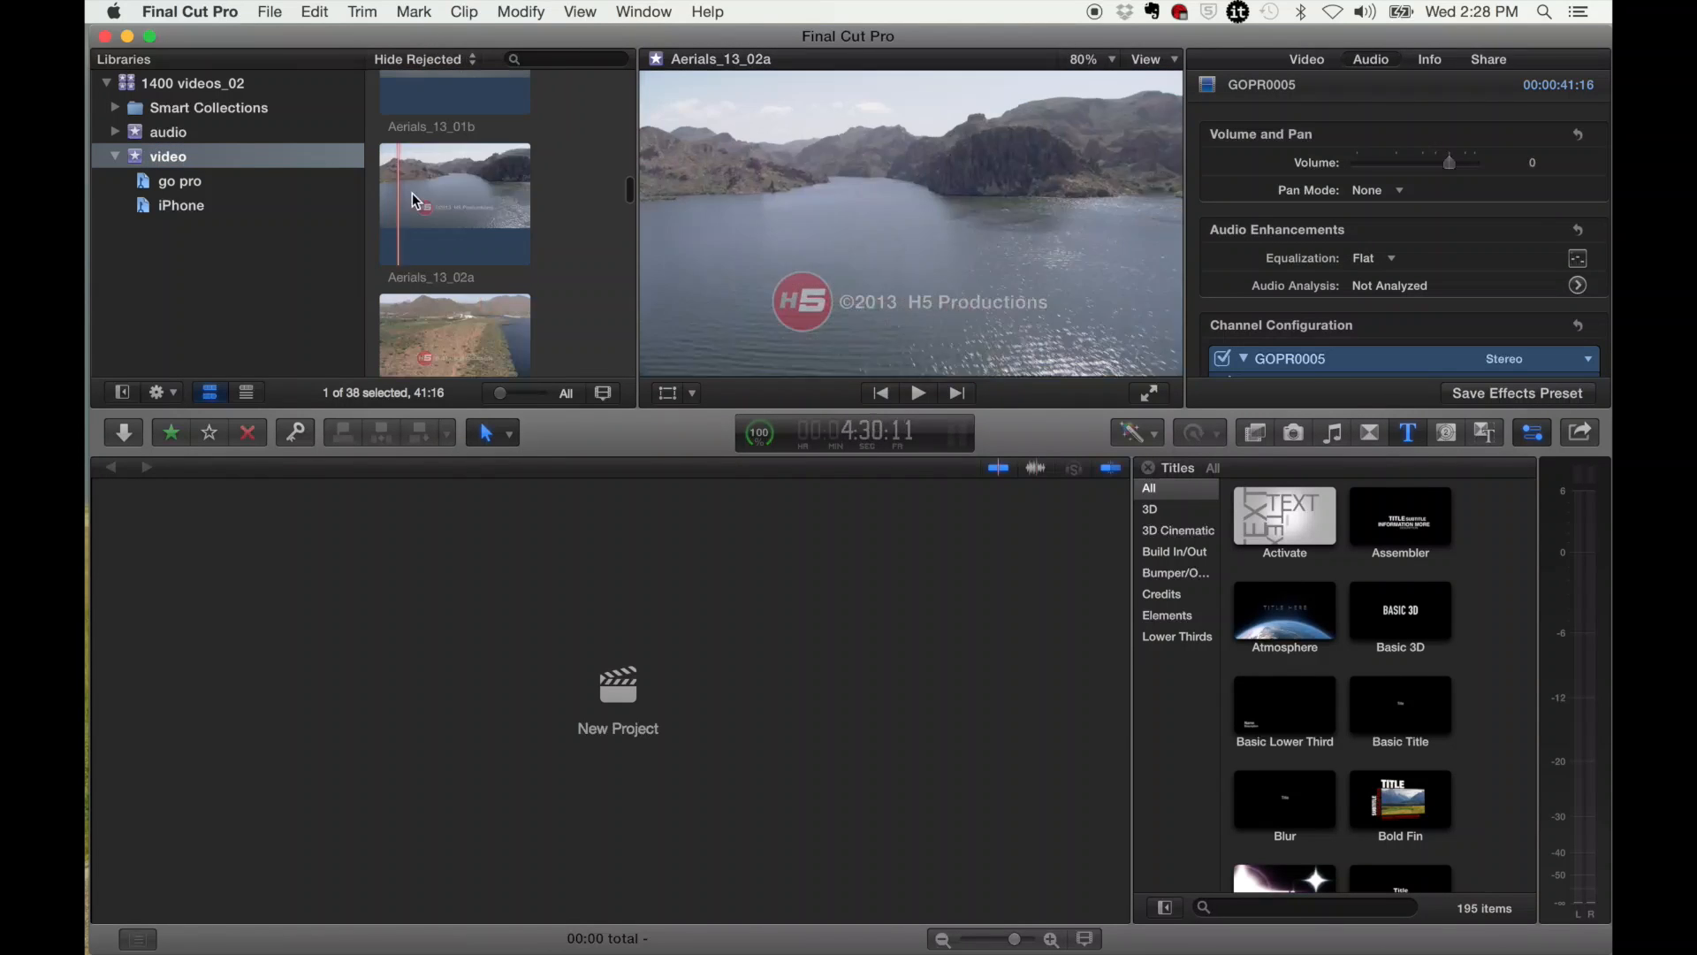
pyautogui.scroll(1, 578, 200)
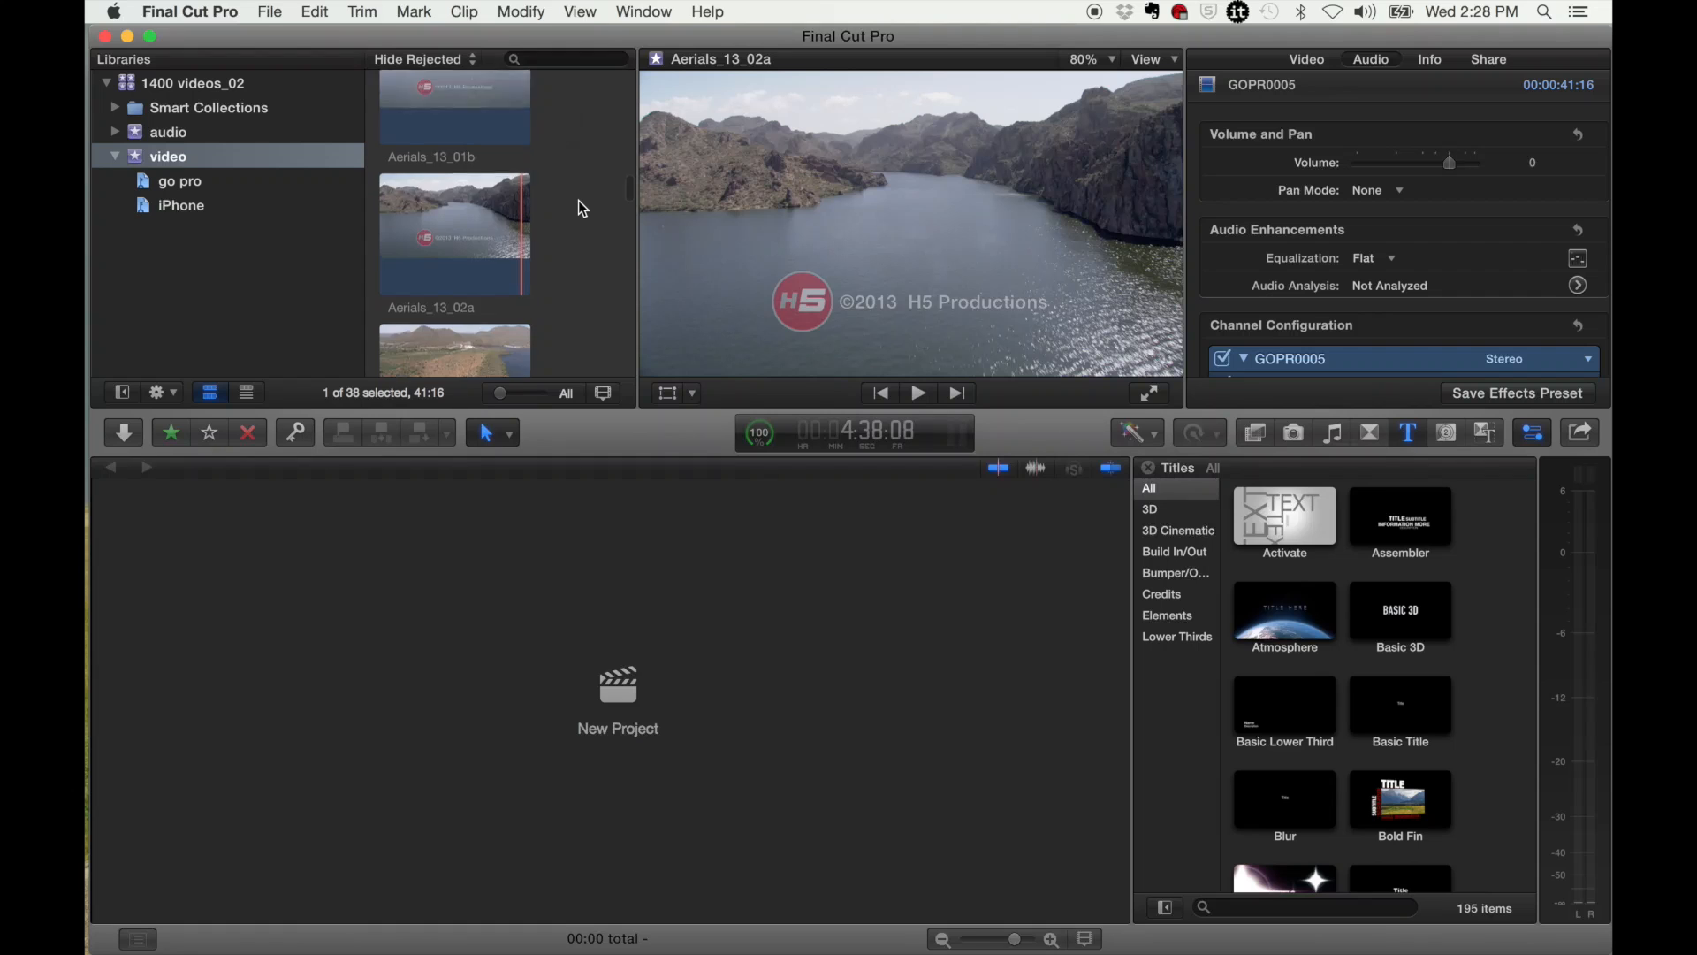
pyautogui.scroll(4, 580, 201)
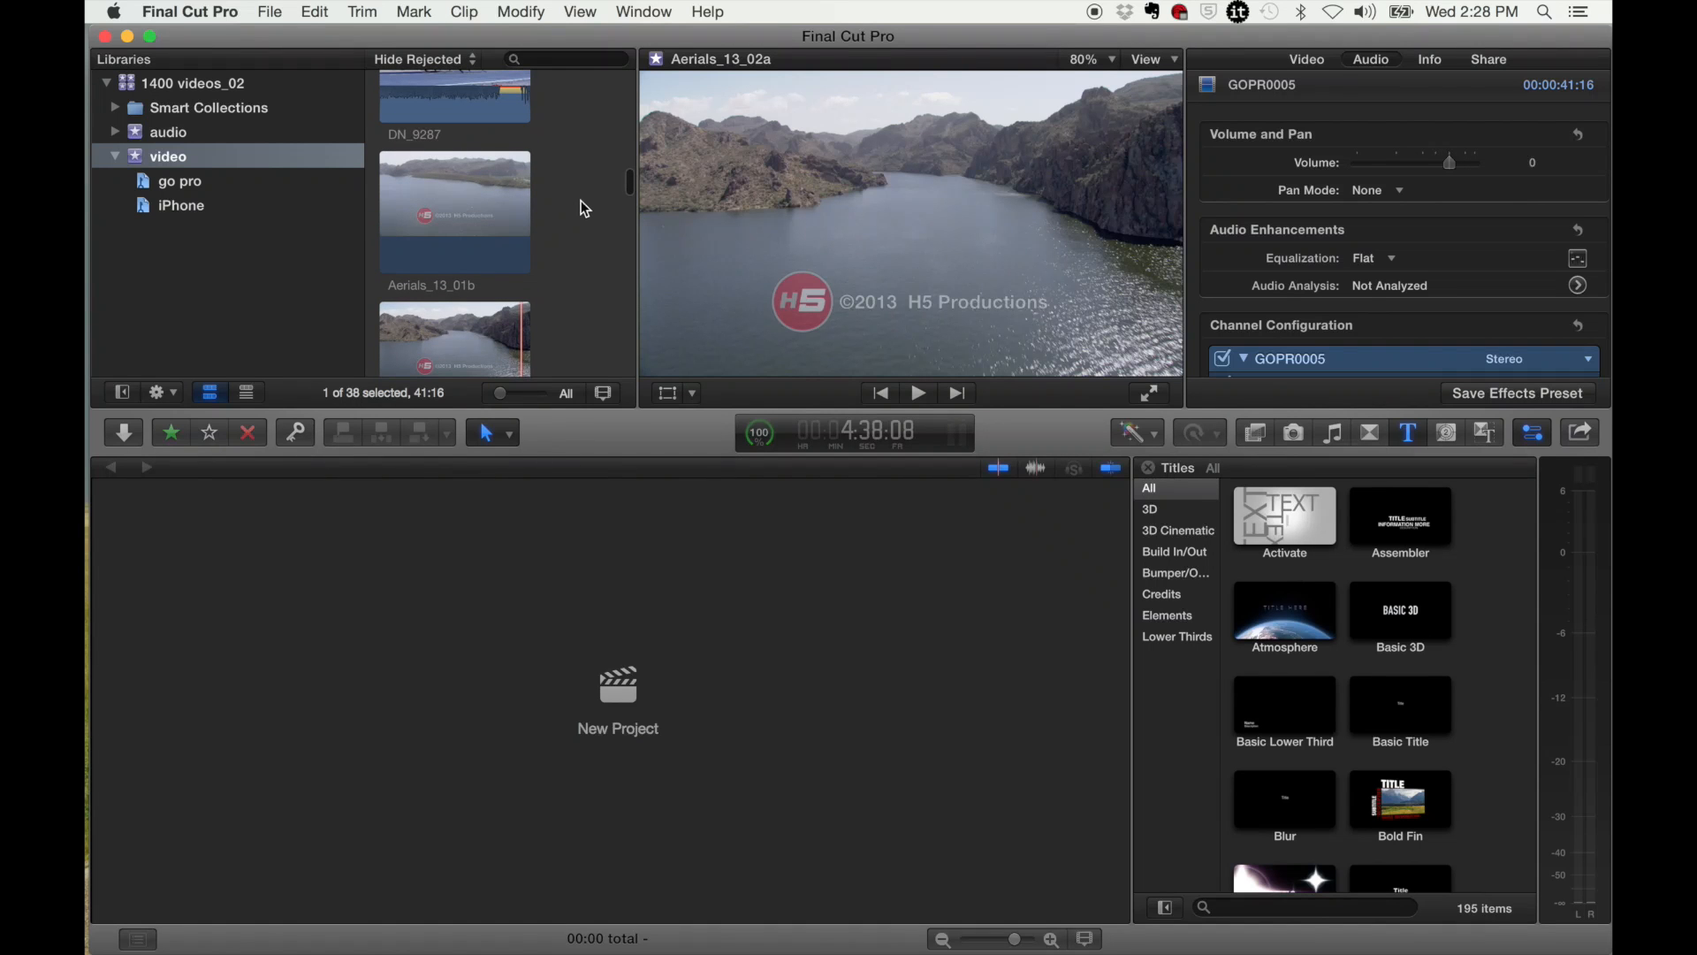
pyautogui.press('s')
pyautogui.scroll(-2, 478, 336)
pyautogui.click(478, 336)
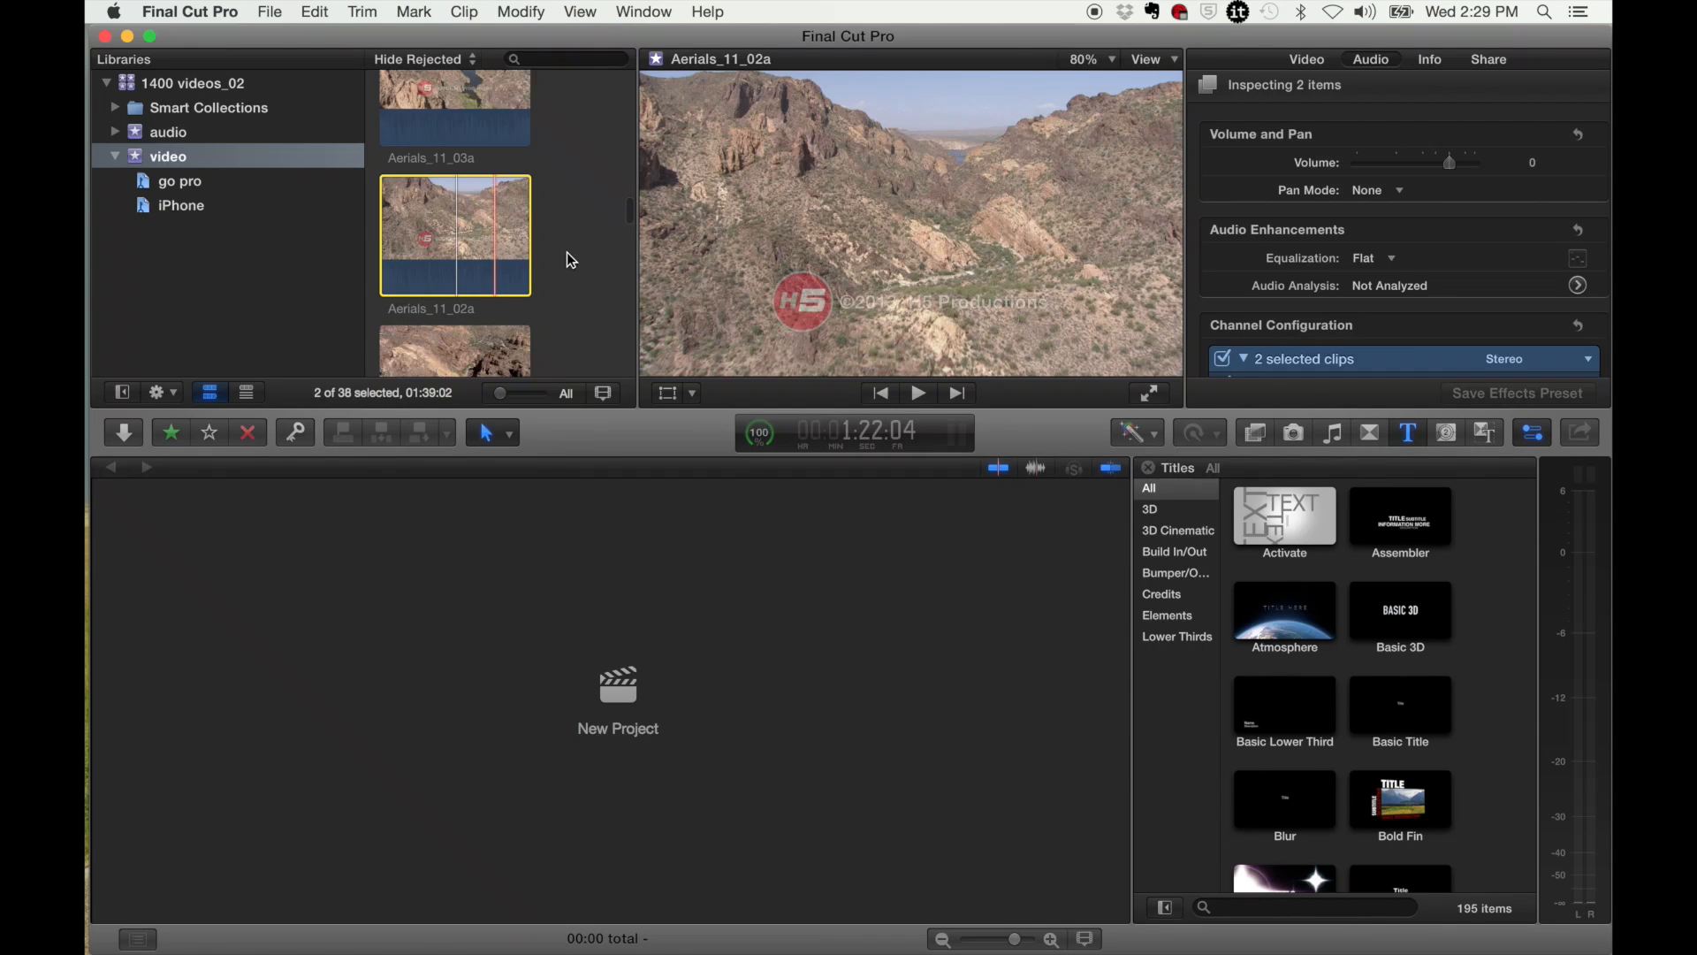
pyautogui.scroll(-1, 567, 253)
pyautogui.keyDown('super'); pyautogui.click(472, 324); pyautogui.keyUp('super')
pyautogui.scroll(2, 582, 271)
pyautogui.keyDown('super'); pyautogui.click(461, 225); pyautogui.keyUp('super')
pyautogui.scroll(2, 554, 225)
pyautogui.scroll(1, 554, 224)
pyautogui.keyDown('super'); pyautogui.click(475, 227); pyautogui.keyUp('super')
pyautogui.scroll(3, 534, 227)
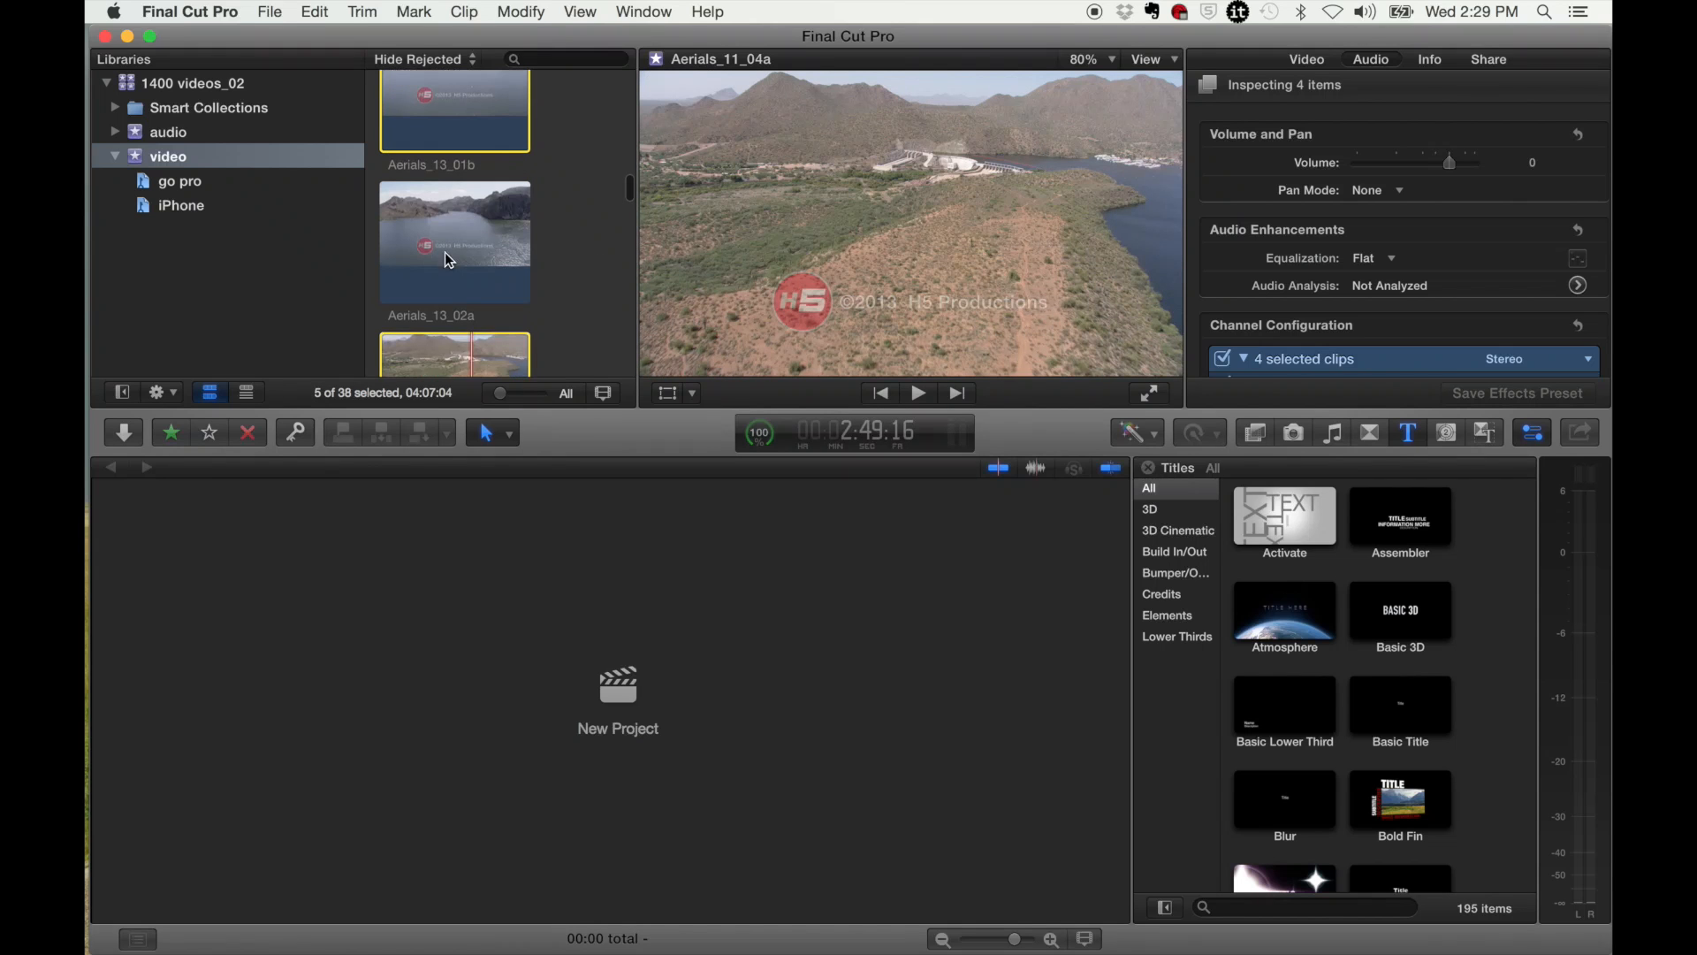
pyautogui.click(576, 214)
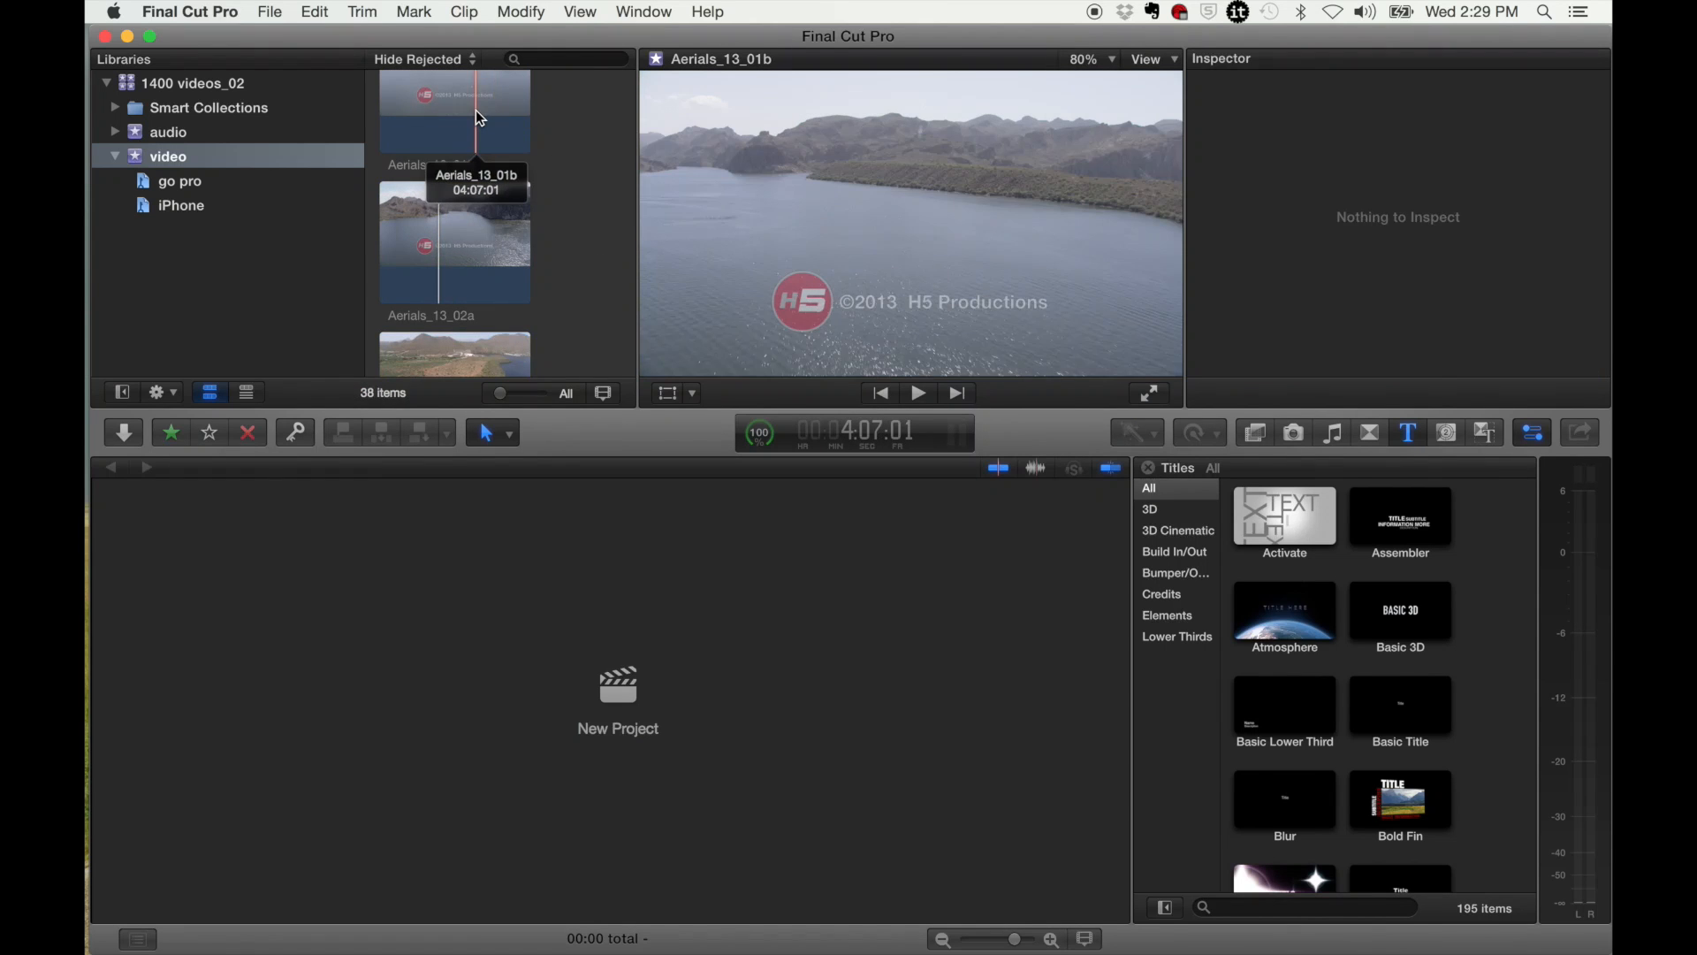
# - Select the continuous range of Aerials clips from Aerials_13_01b through Aerials_11_01a in the video event
pyautogui.click(476, 110)
pyautogui.scroll(-5, 476, 109)
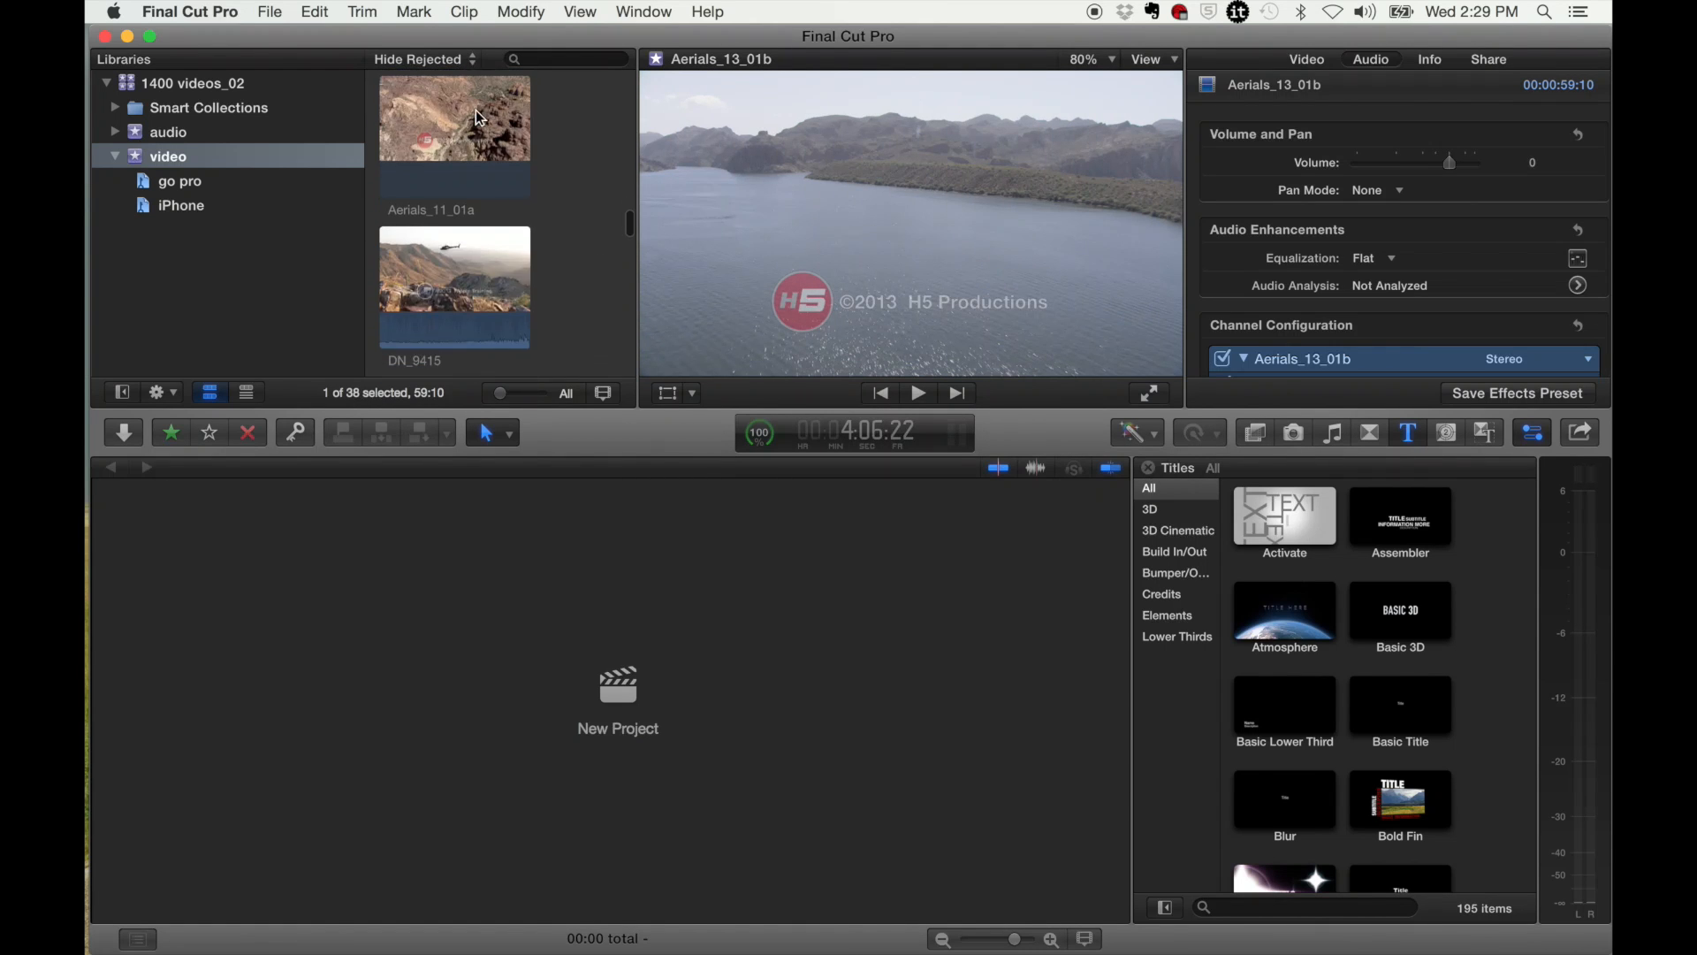
pyautogui.keyDown('shift'); pyautogui.click(475, 110); pyautogui.keyUp('shift')
pyautogui.scroll(3, 576, 205)
pyautogui.scroll(5, 572, 198)
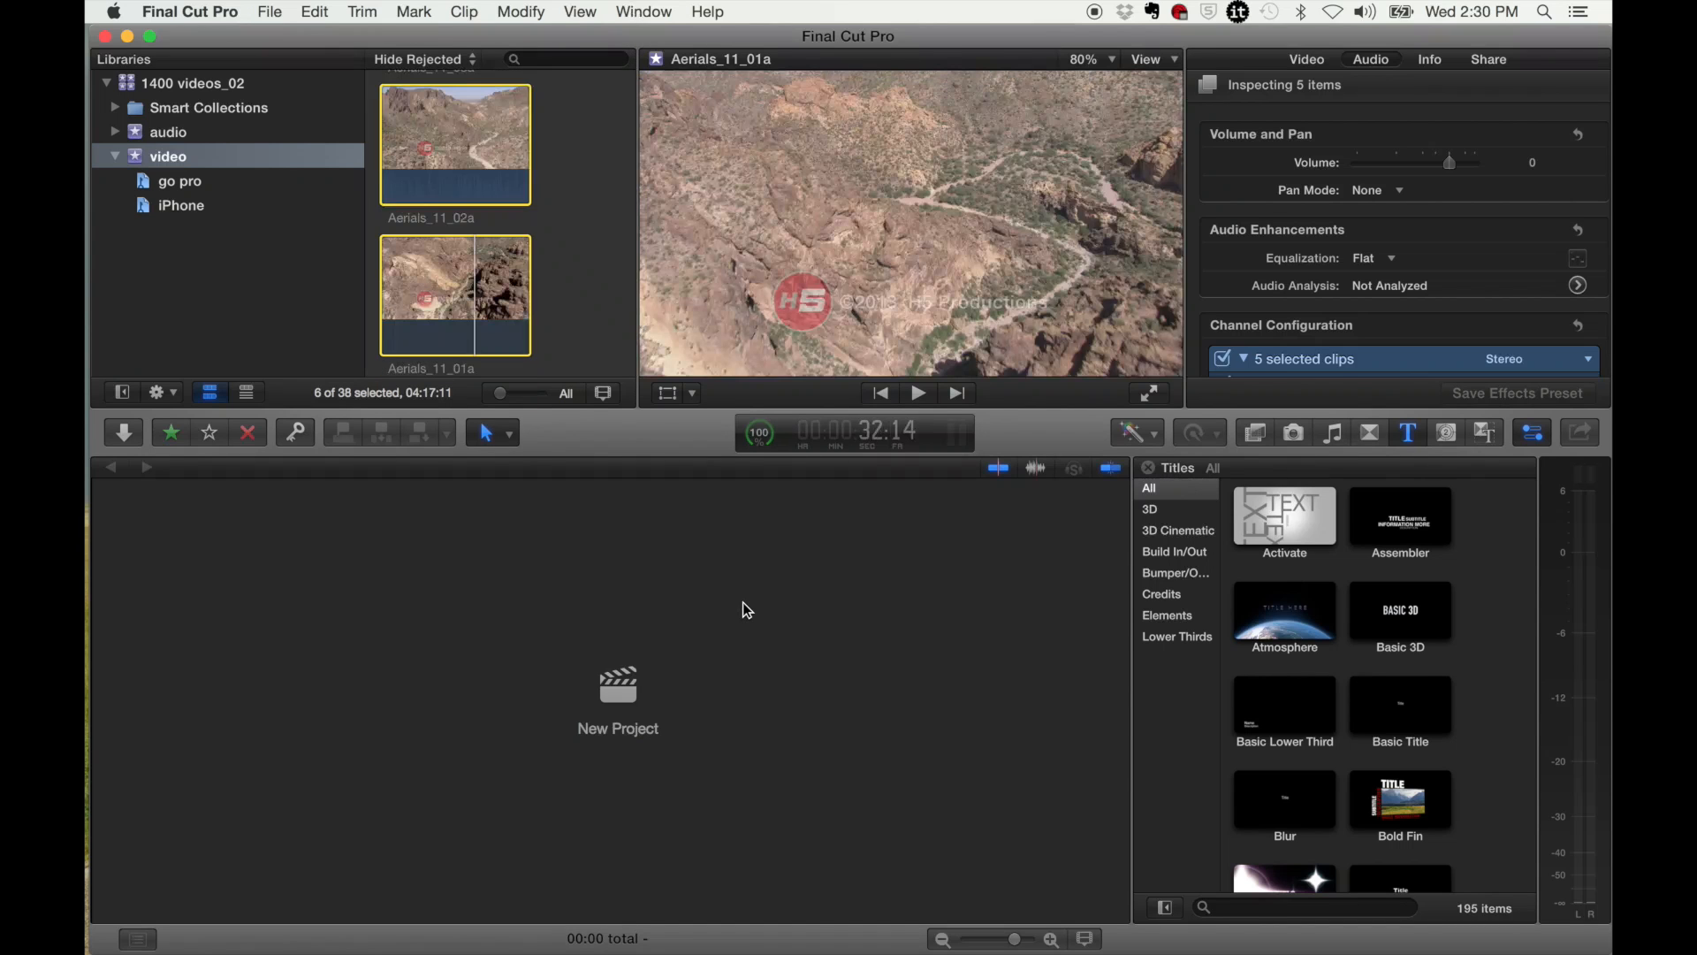
pyautogui.click(742, 602)
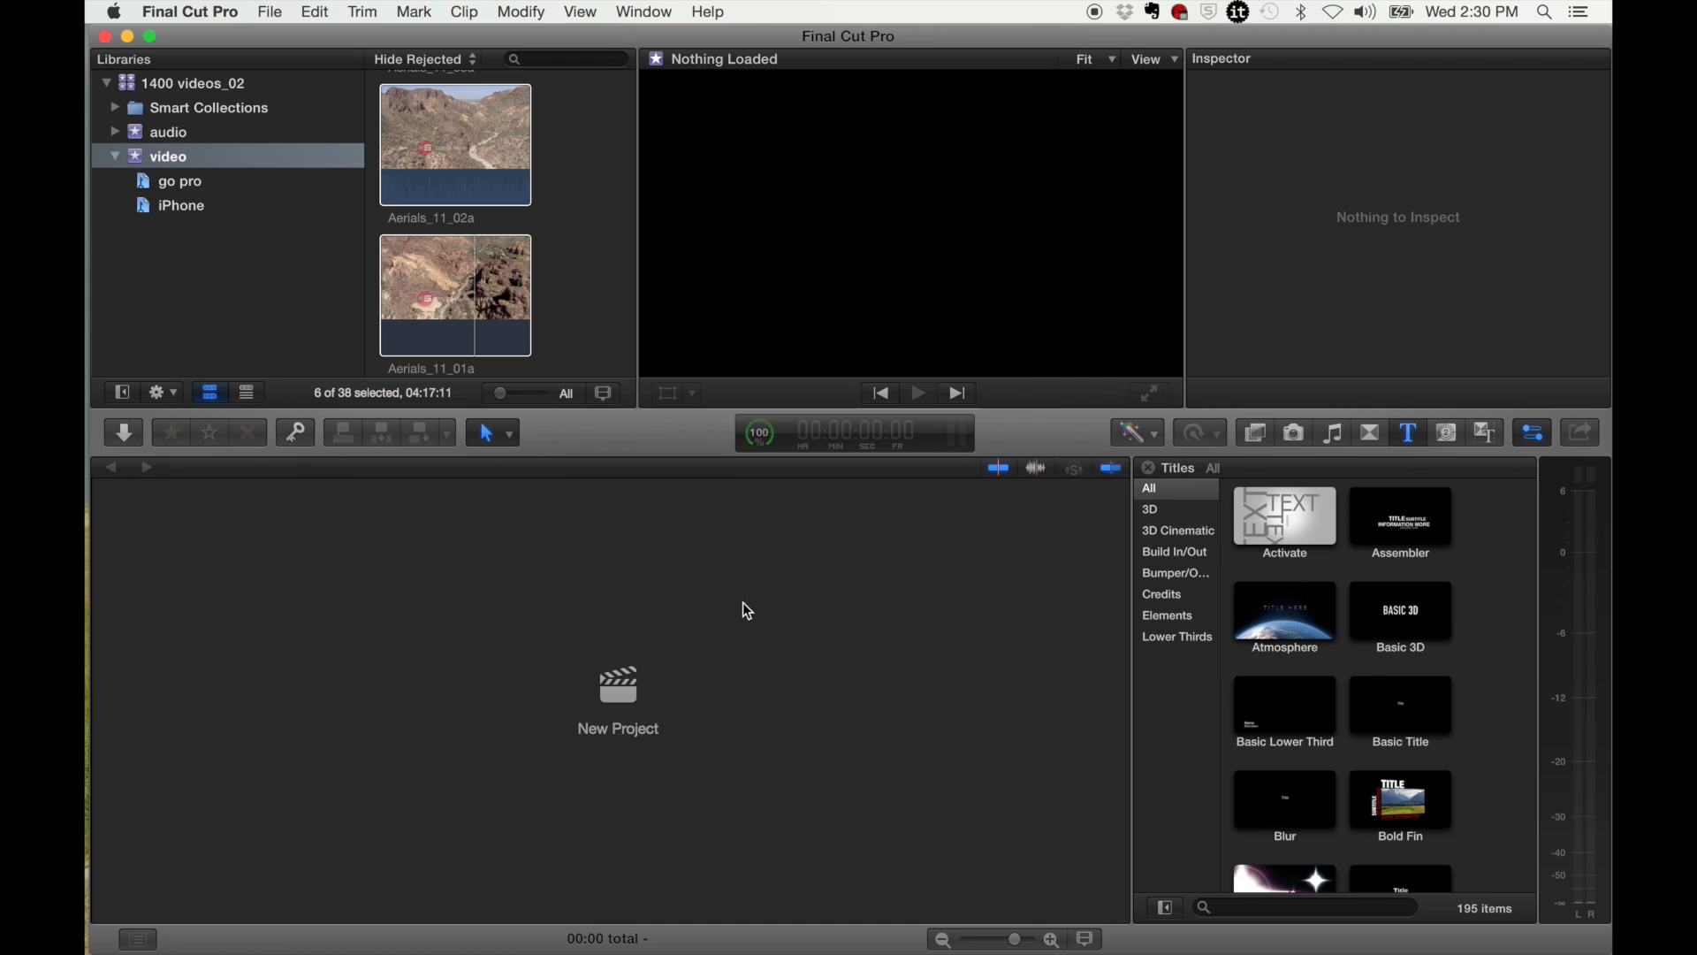
# - Assign the keyword "aerials" to the selected clips and show the new aerials keyword collection
pyautogui.press('super+k')
pyautogui.moveTo(1400, 131); pyautogui.dragTo(795, 139)
pyautogui.scroll(-2, 450, 165)
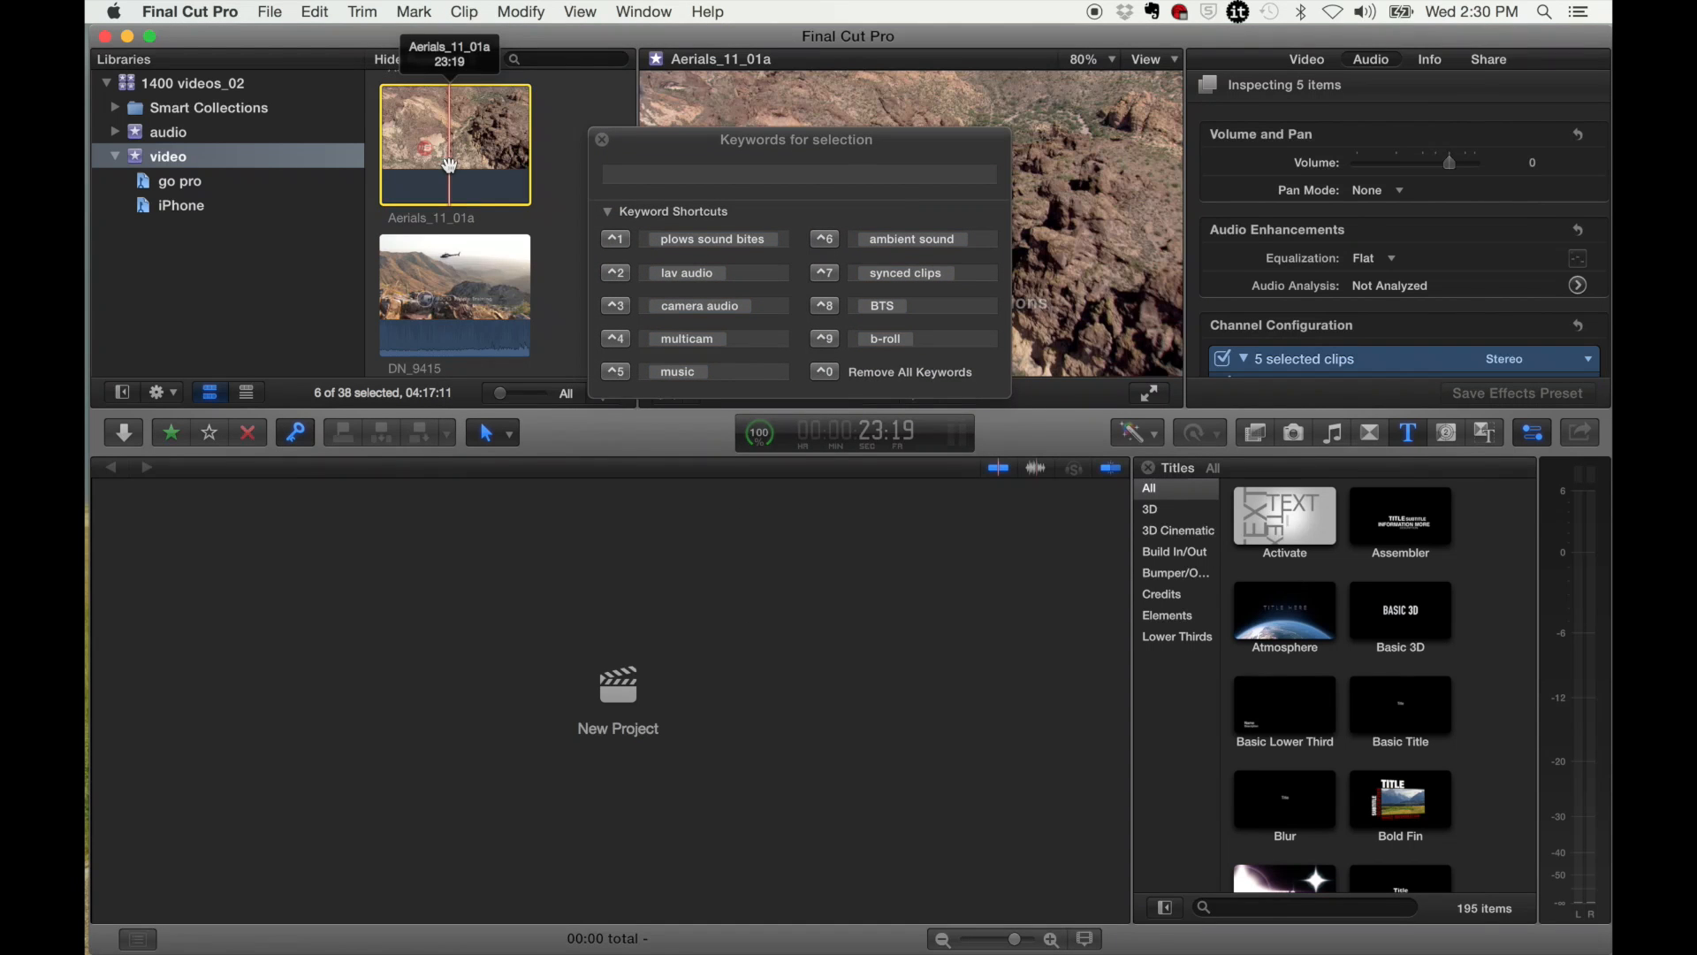
pyautogui.click(636, 175)
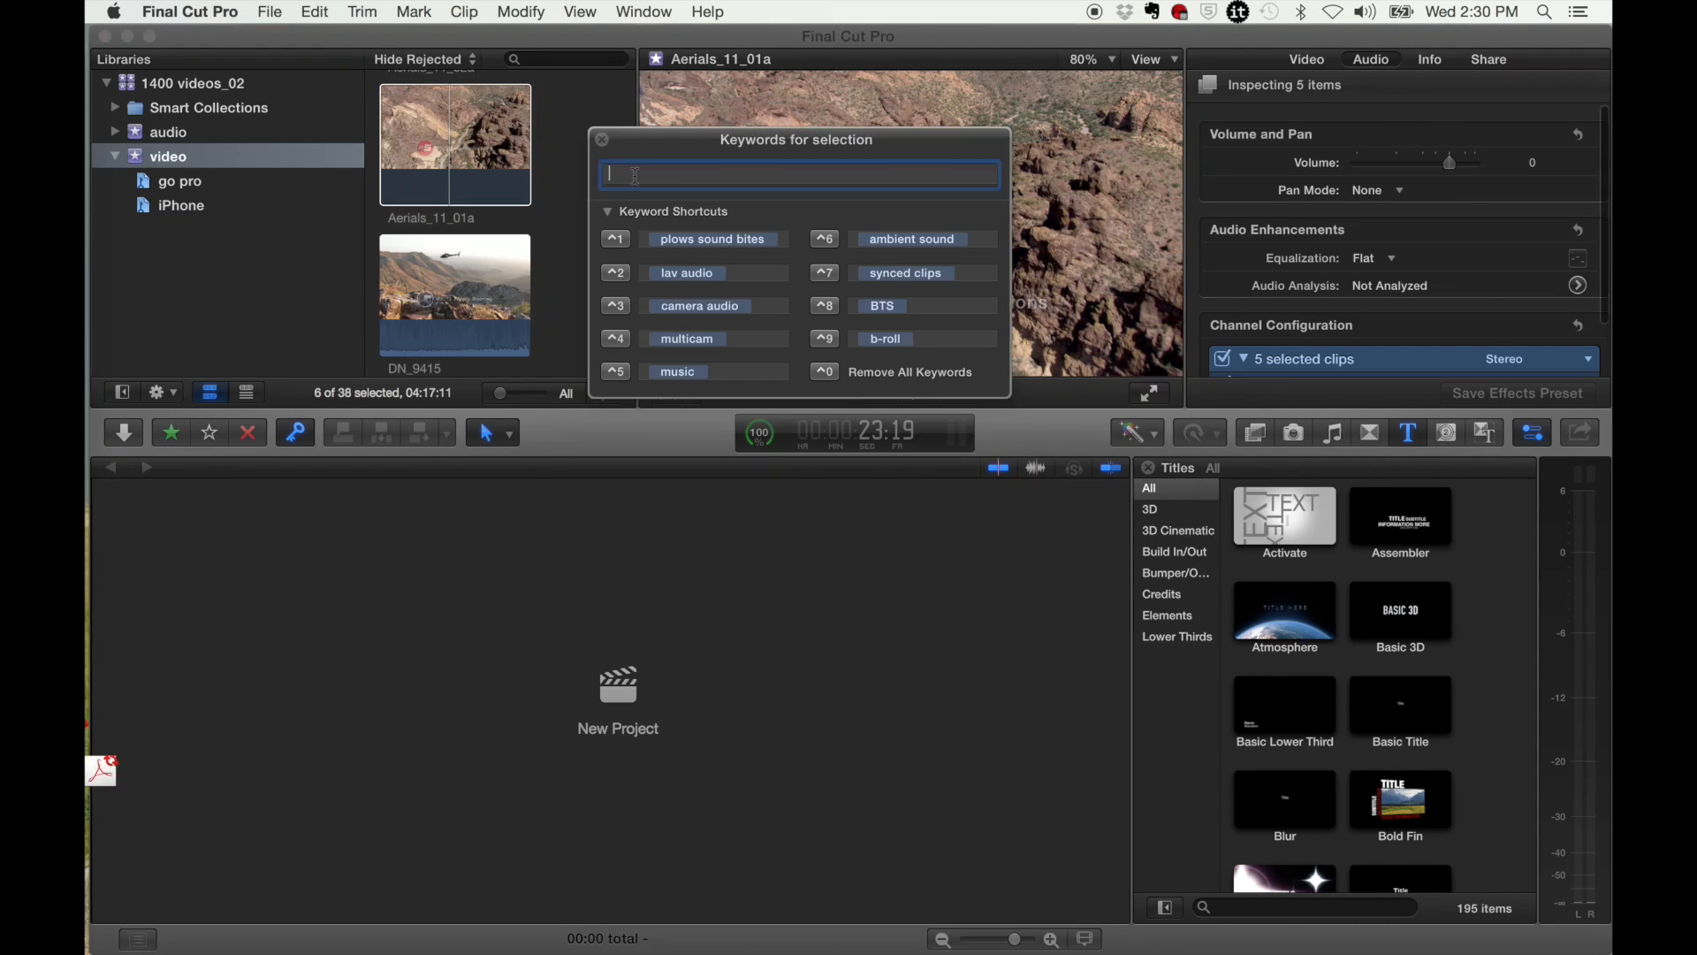
pyautogui.write('aerials')
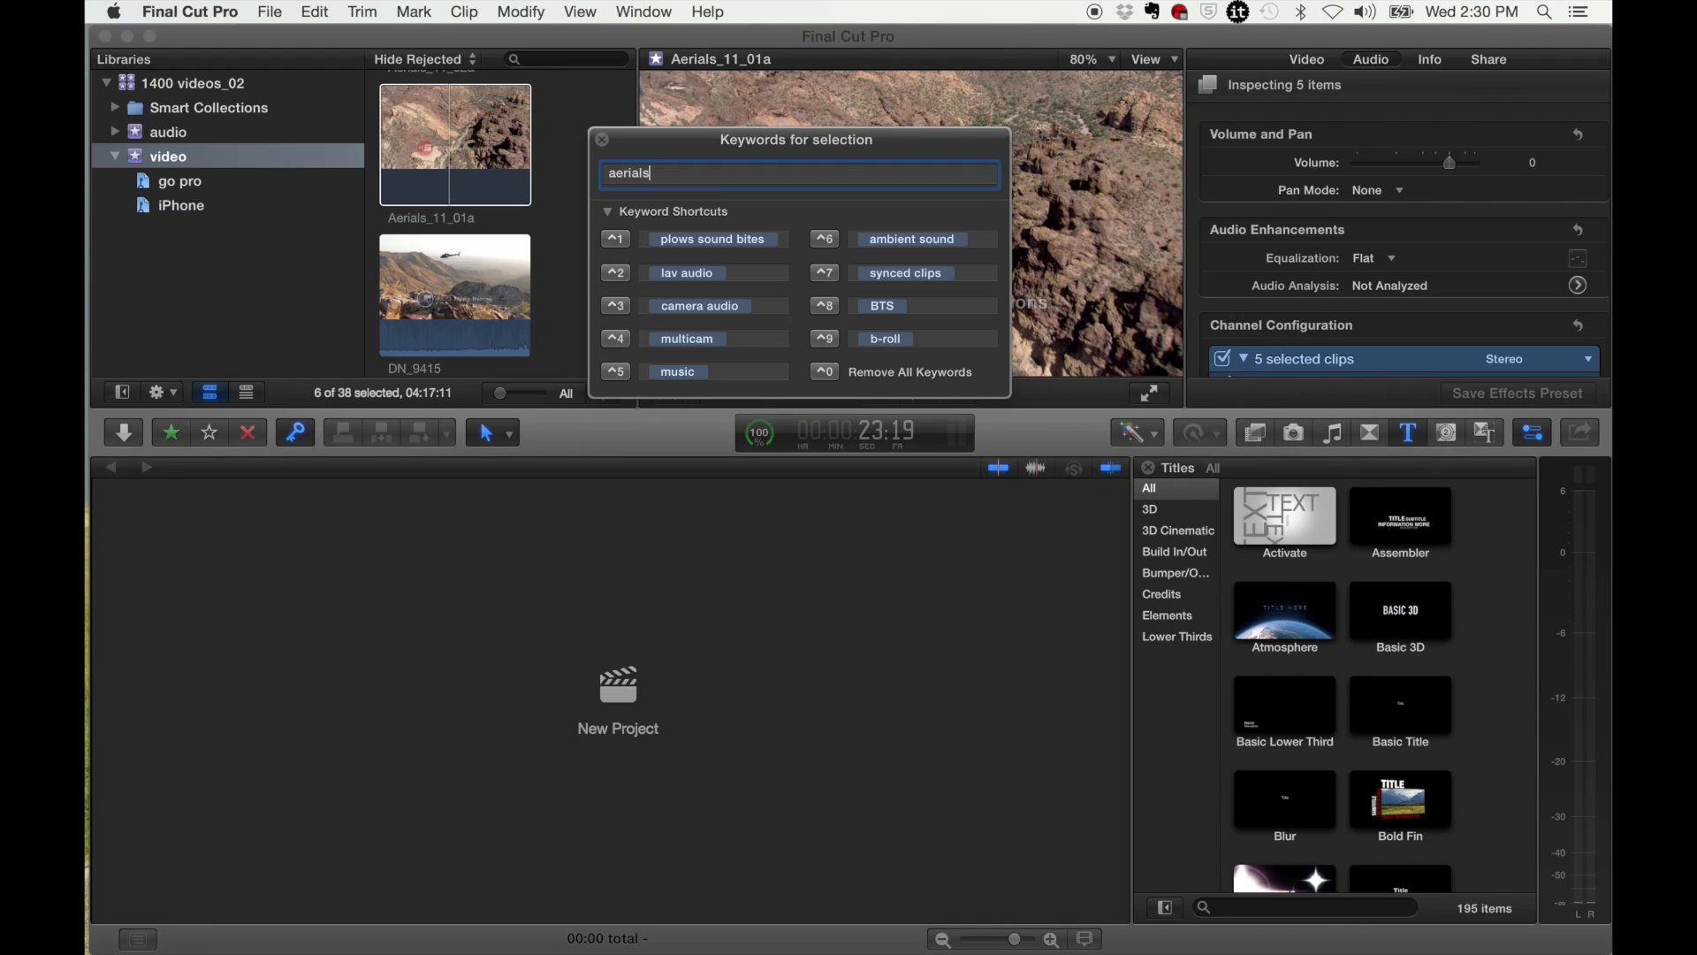
pyautogui.press('Return')
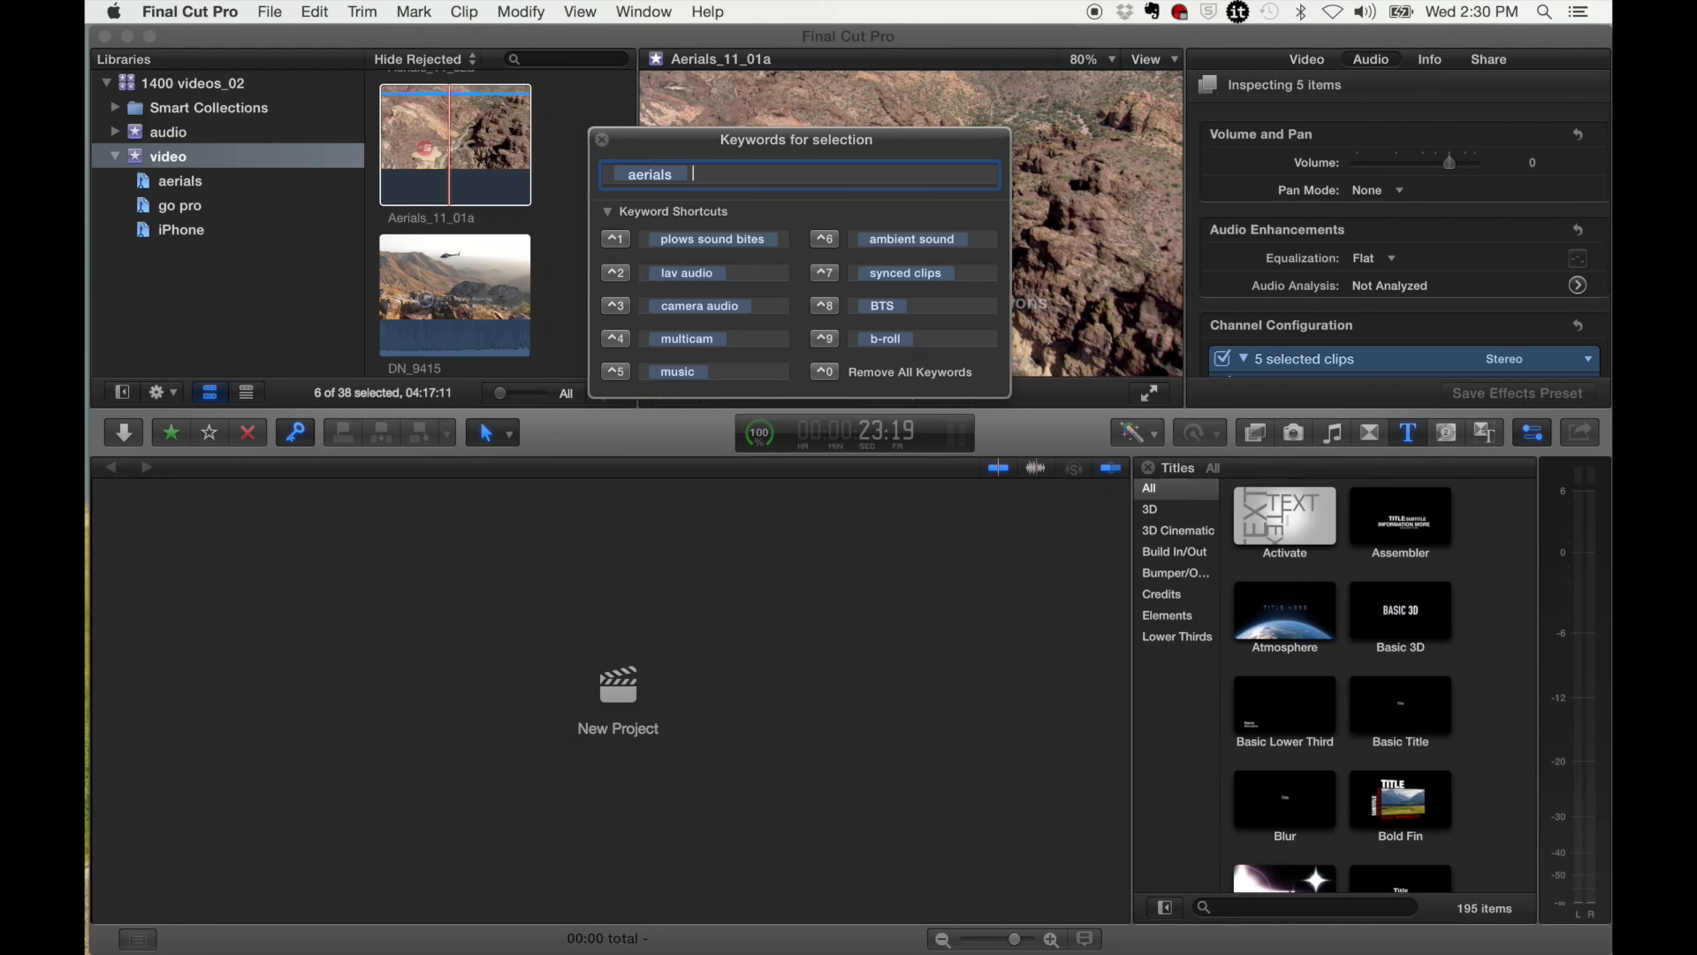
pyautogui.click(182, 187)
pyautogui.click(180, 183)
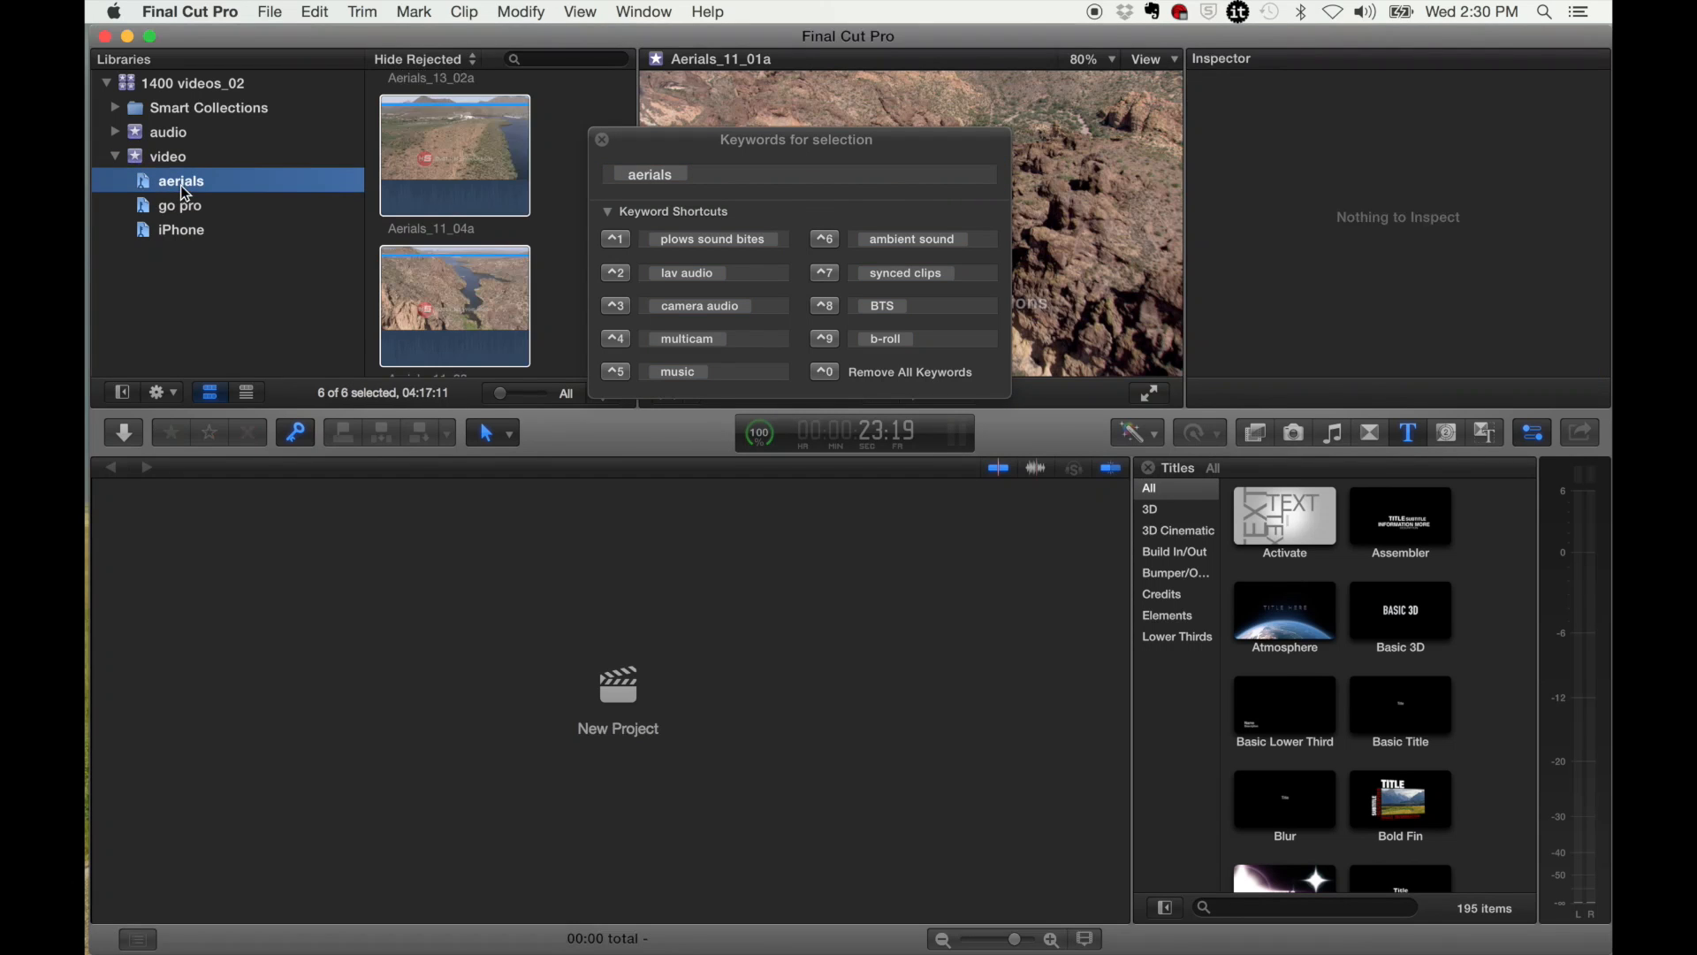
# - Set the first two keyword shortcuts in the keyword editor to b-roll and interview
pyautogui.click(524, 207)
pyautogui.scroll(3, 526, 204)
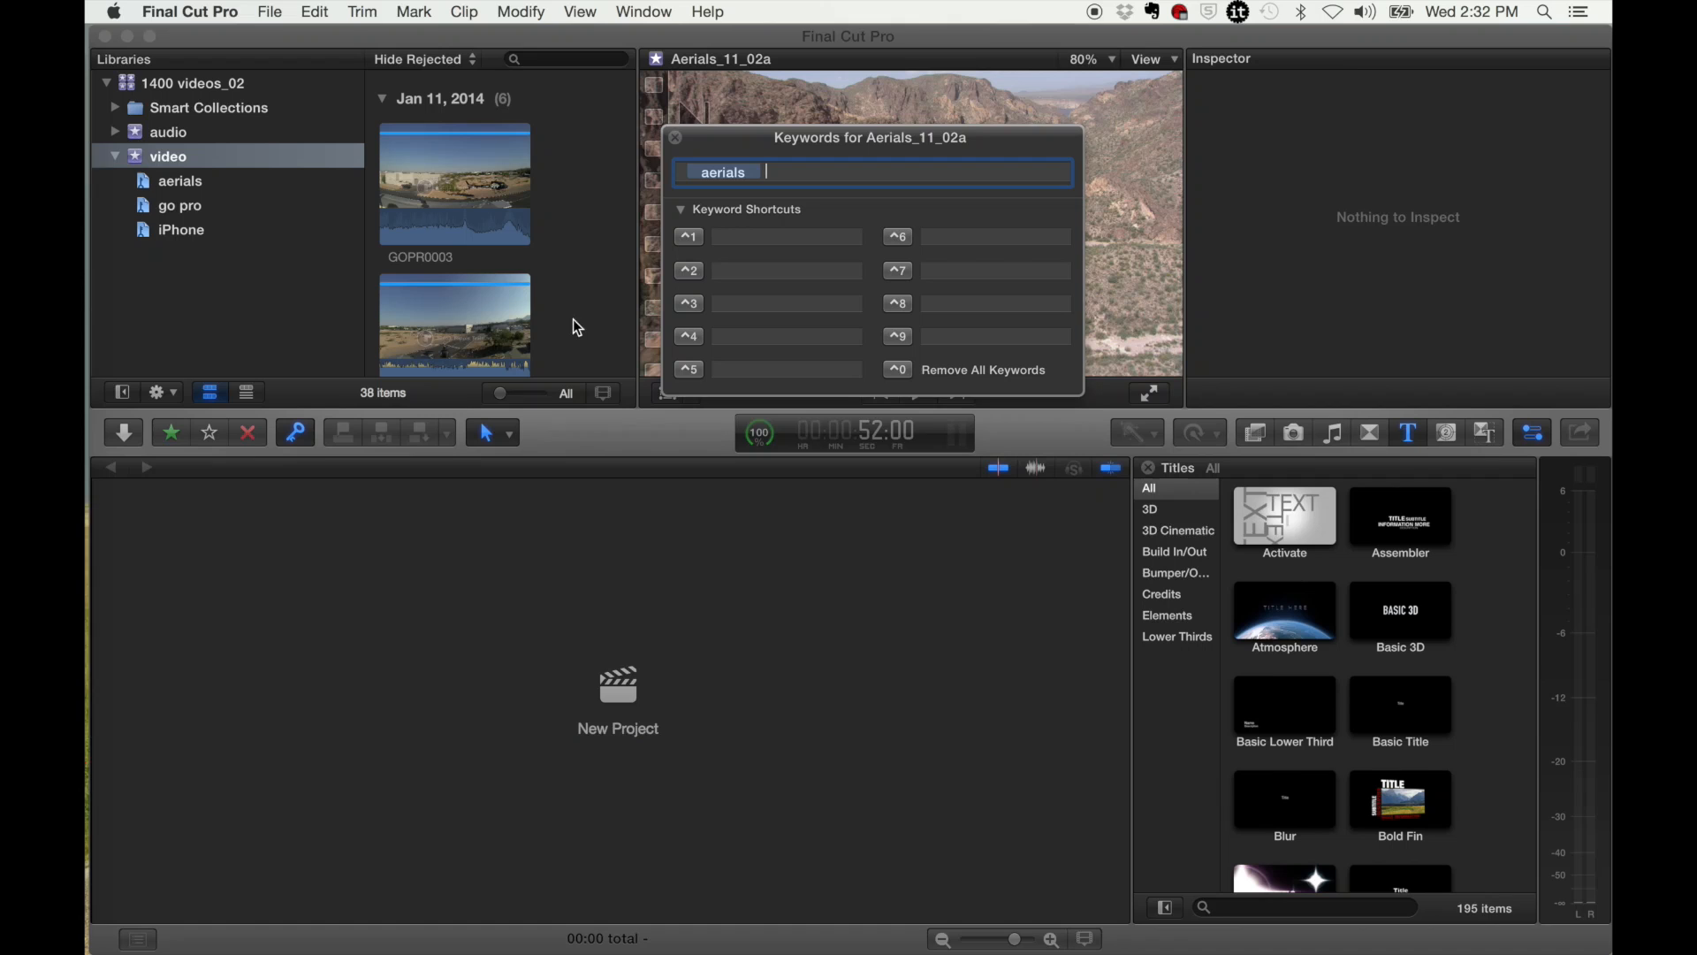
pyautogui.scroll(-10, 570, 271)
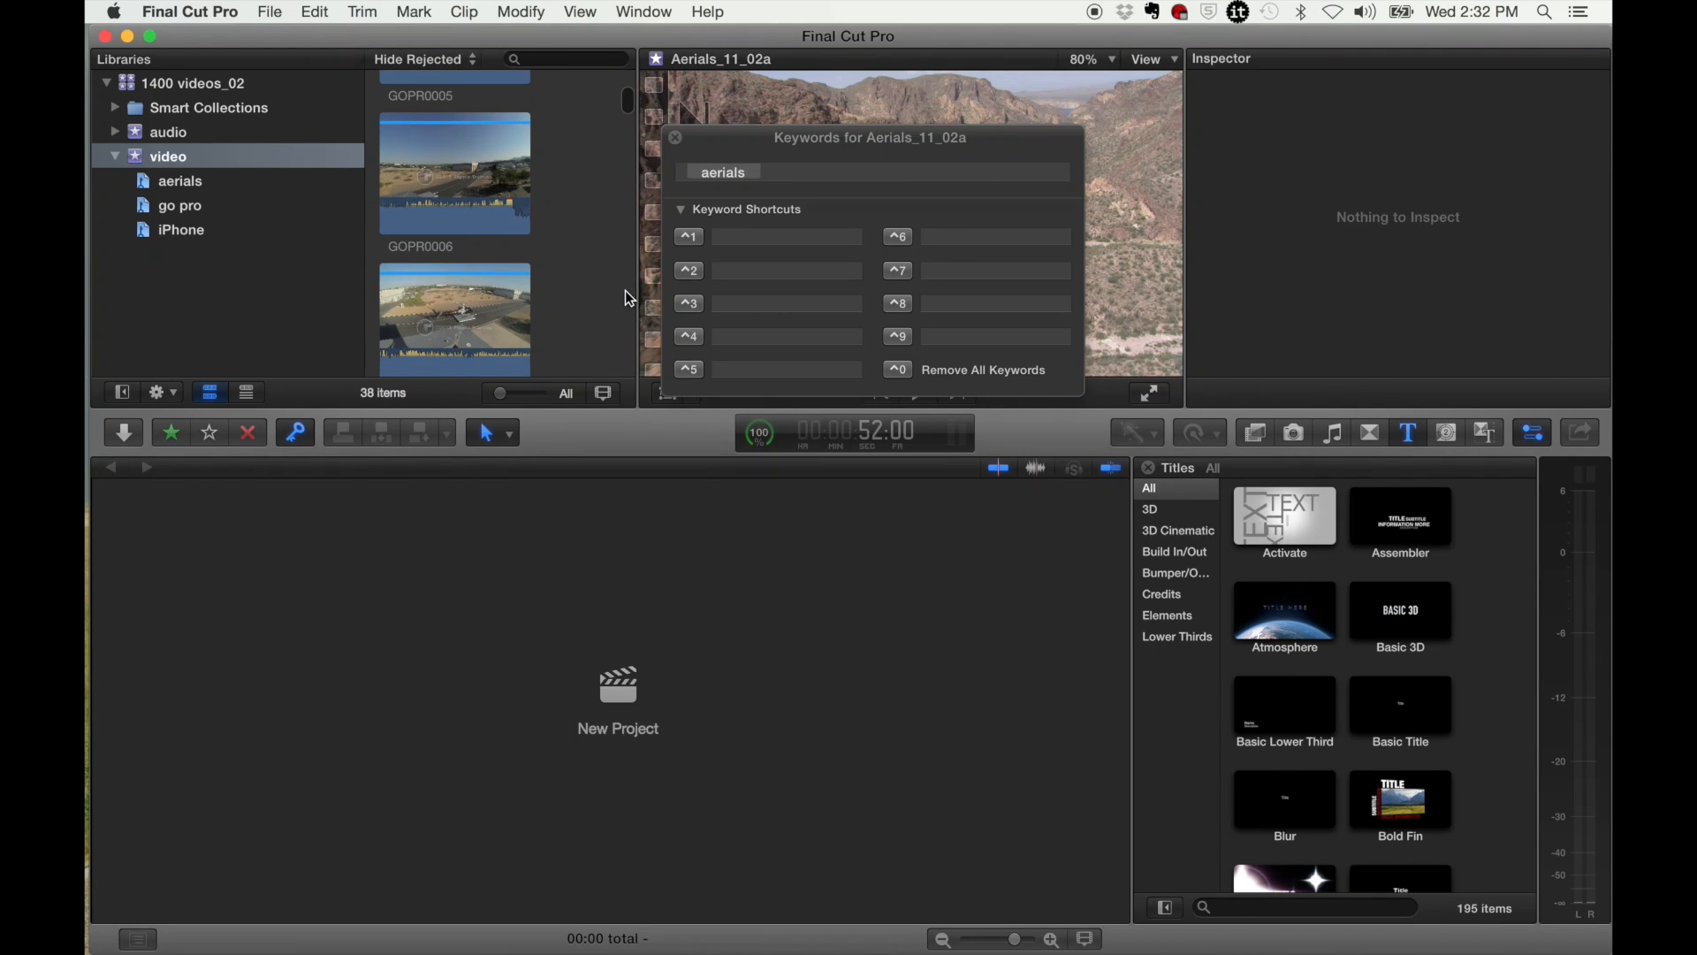
pyautogui.scroll(-10, 624, 292)
pyautogui.click(727, 238)
pyautogui.click(728, 238)
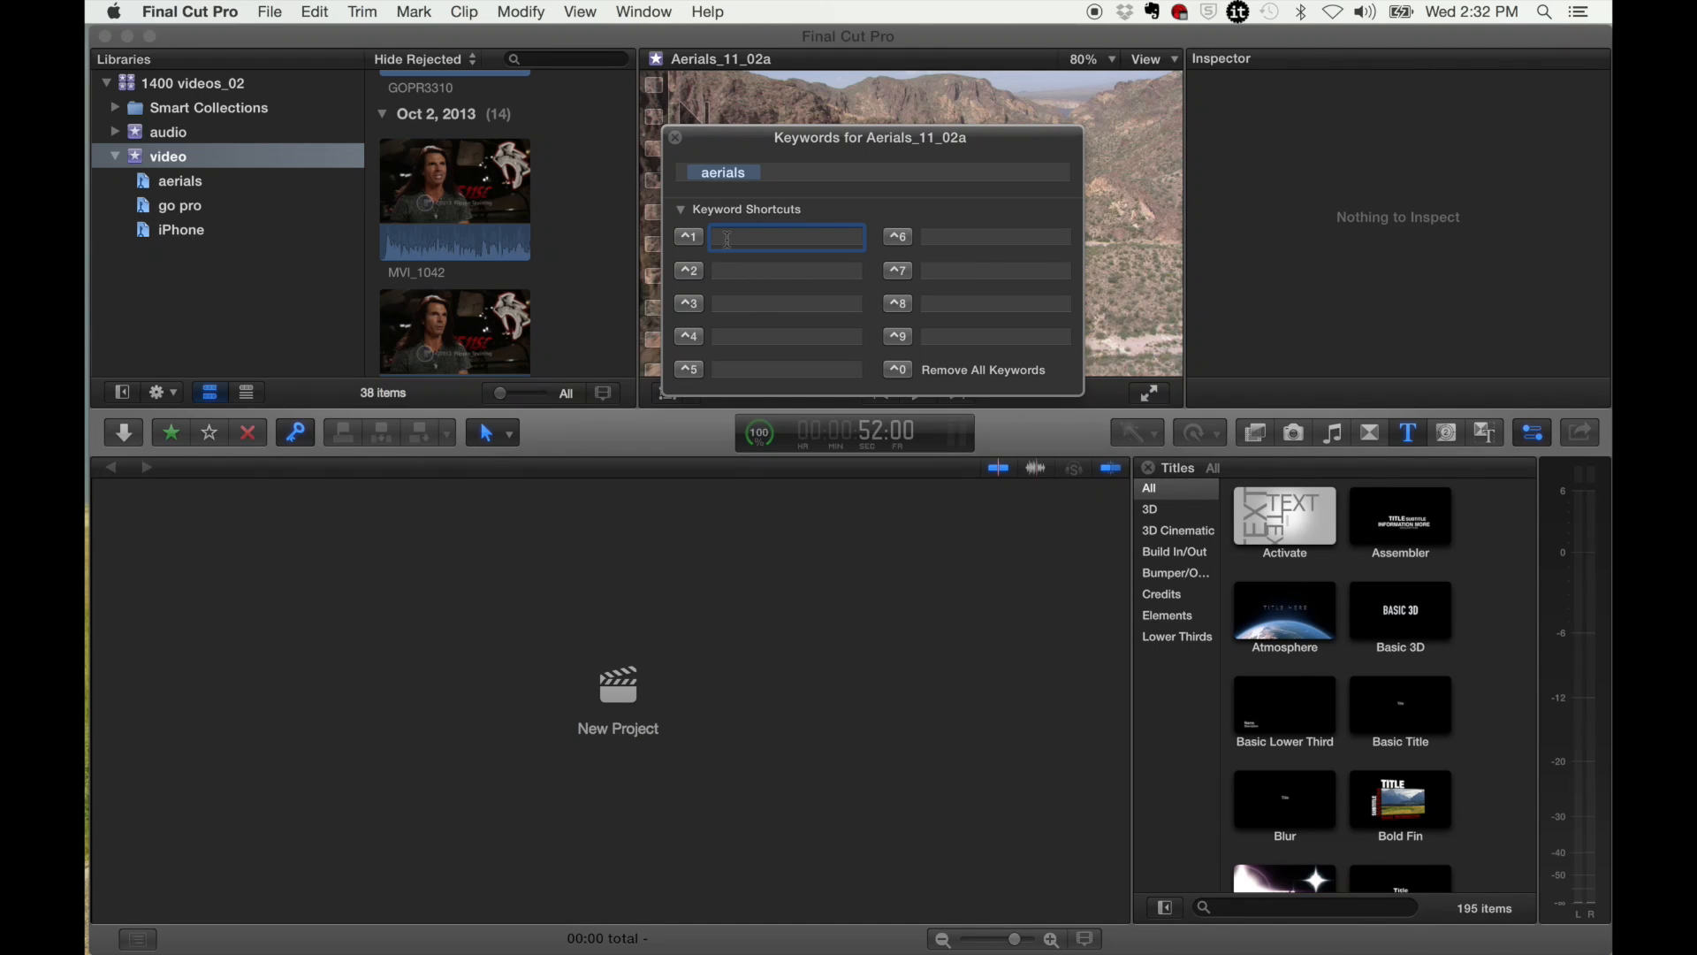
pyautogui.write('b-roll')
pyautogui.write('int')
pyautogui.write('erview')
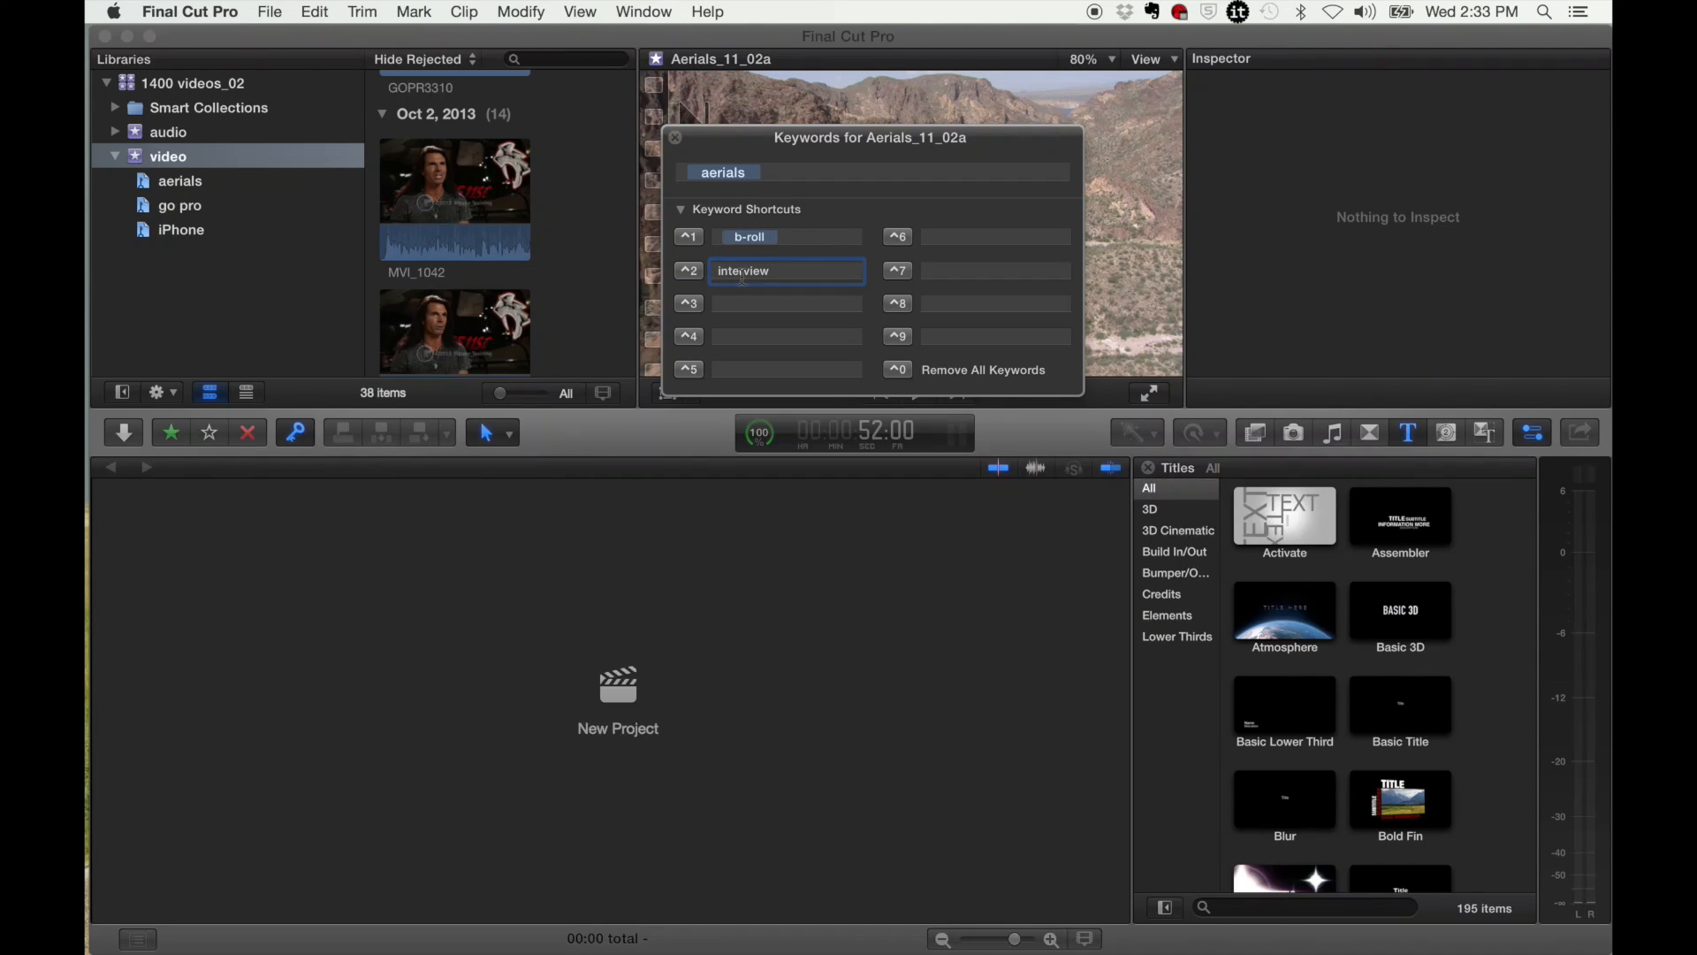
# - Set keyword shortcuts 3, 4 and 5 to take-off, sfx and music
pyautogui.click(757, 336)
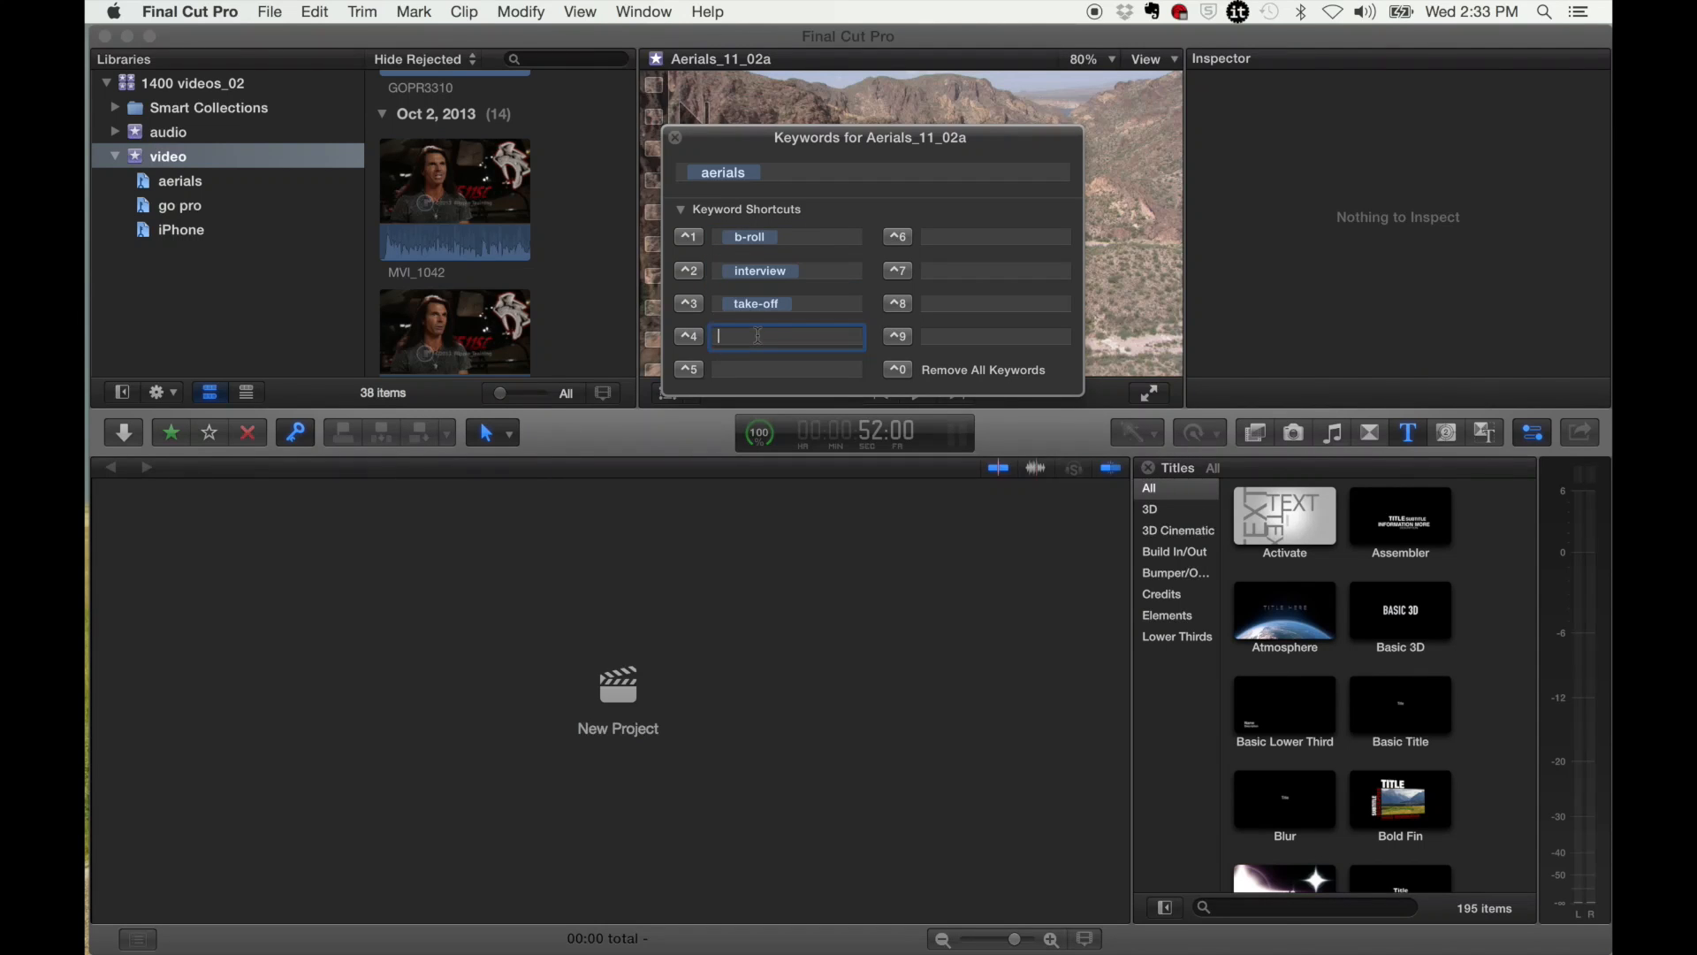
pyautogui.write('sfx')
pyautogui.click(756, 369)
pyautogui.write('music')
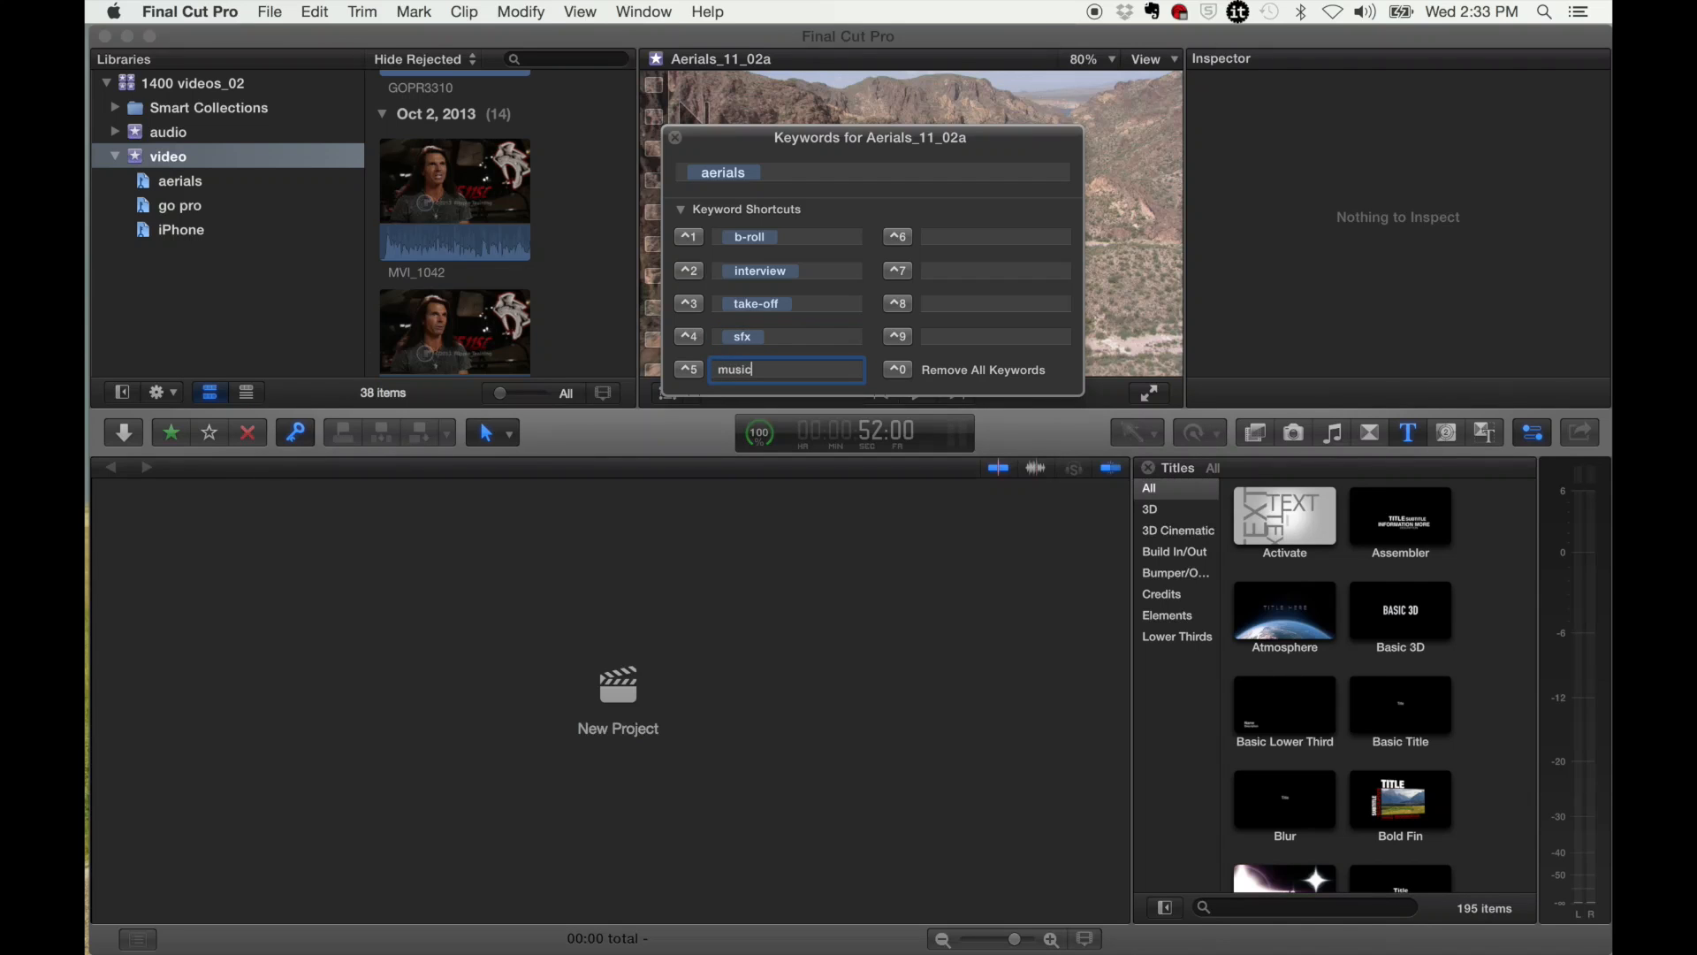
pyautogui.click(947, 233)
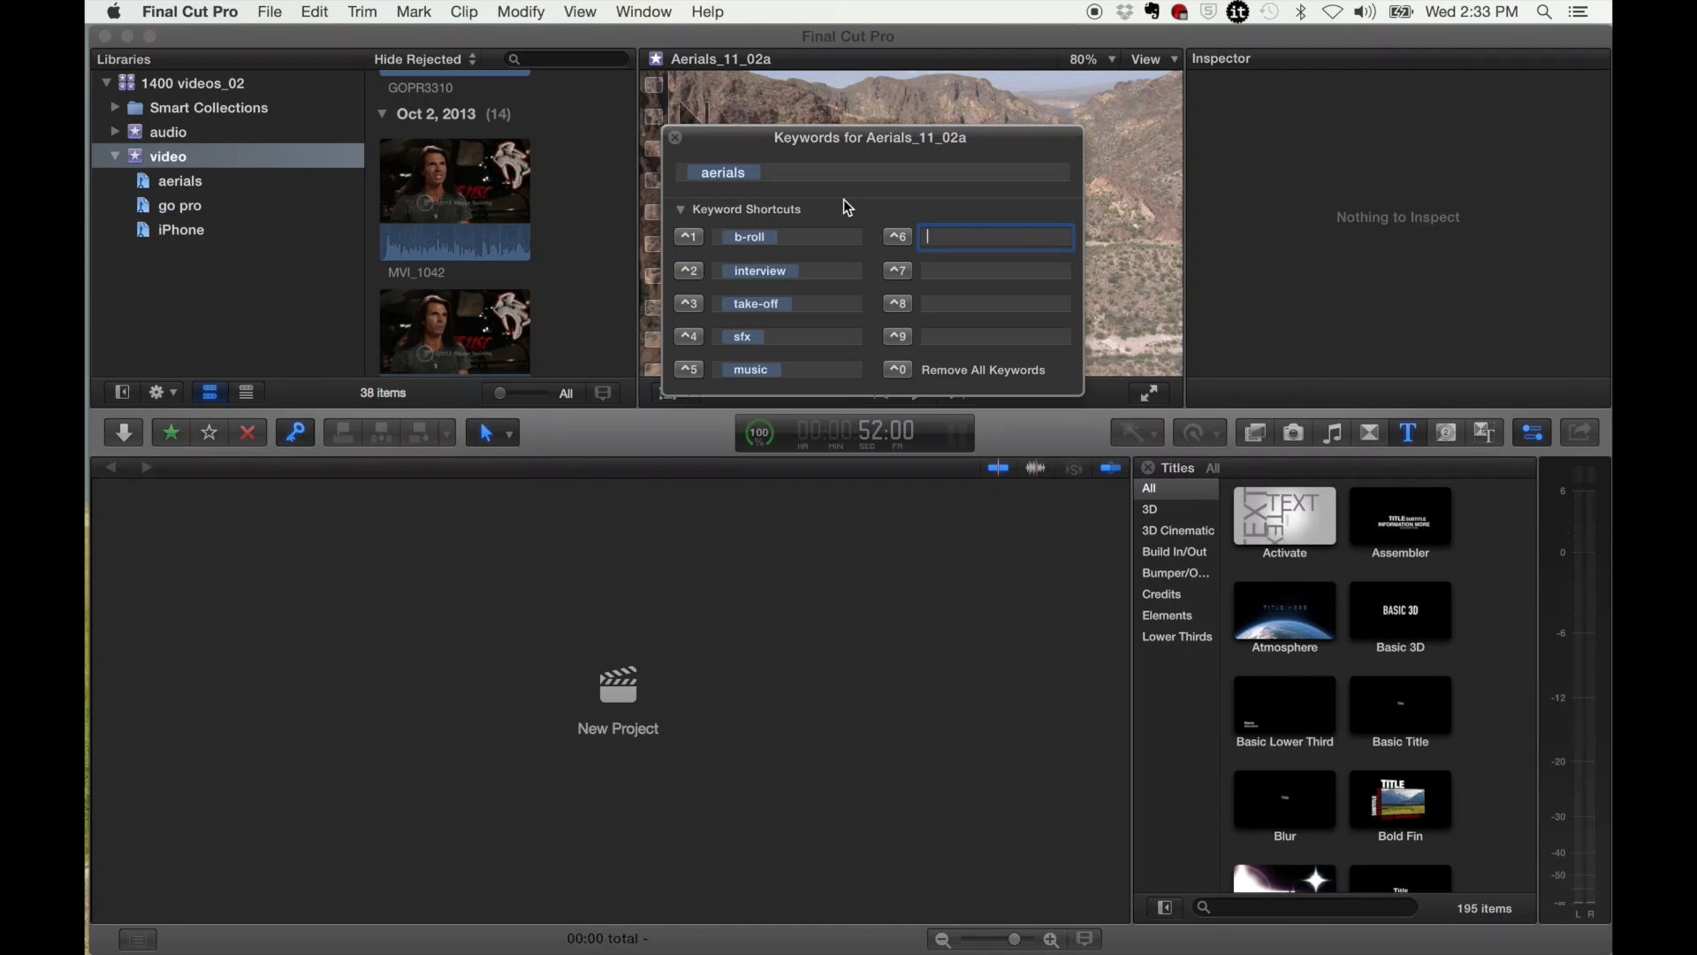
# - Apply the interview keyword to the clips MVI_1042 through MVI_1055 in the video event and show the interview keyword collection
pyautogui.click(540, 255)
pyautogui.scroll(5, 546, 254)
pyautogui.scroll(-3, 546, 254)
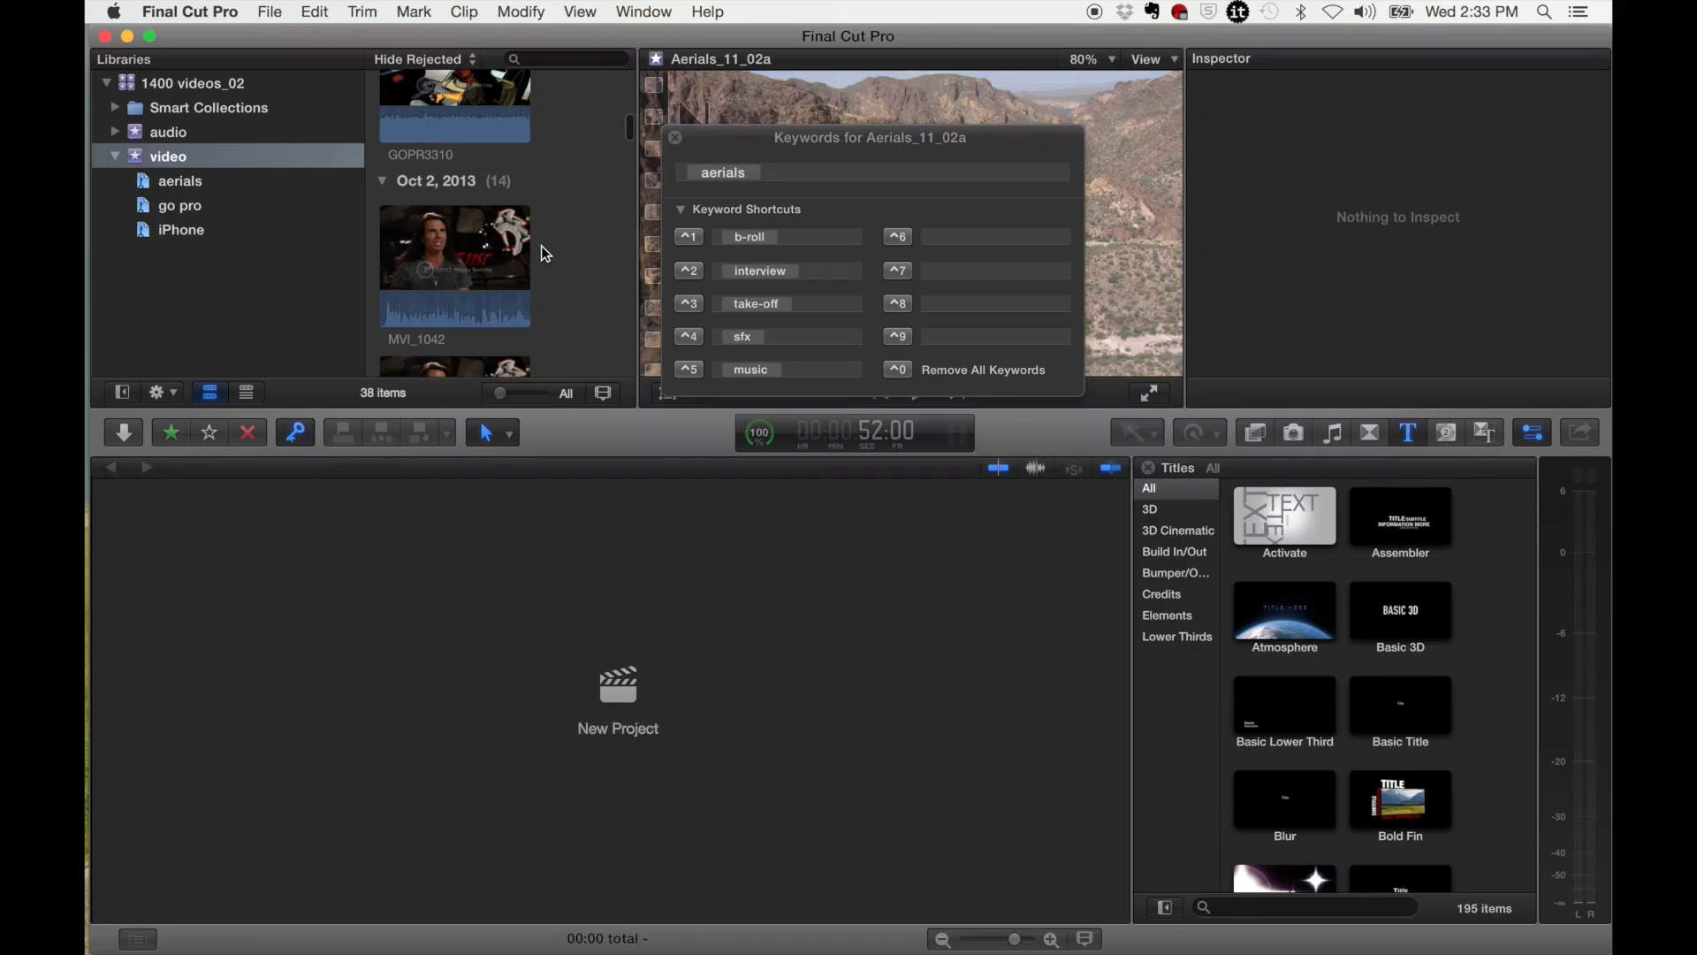
pyautogui.scroll(-1, 449, 241)
pyautogui.click(480, 221)
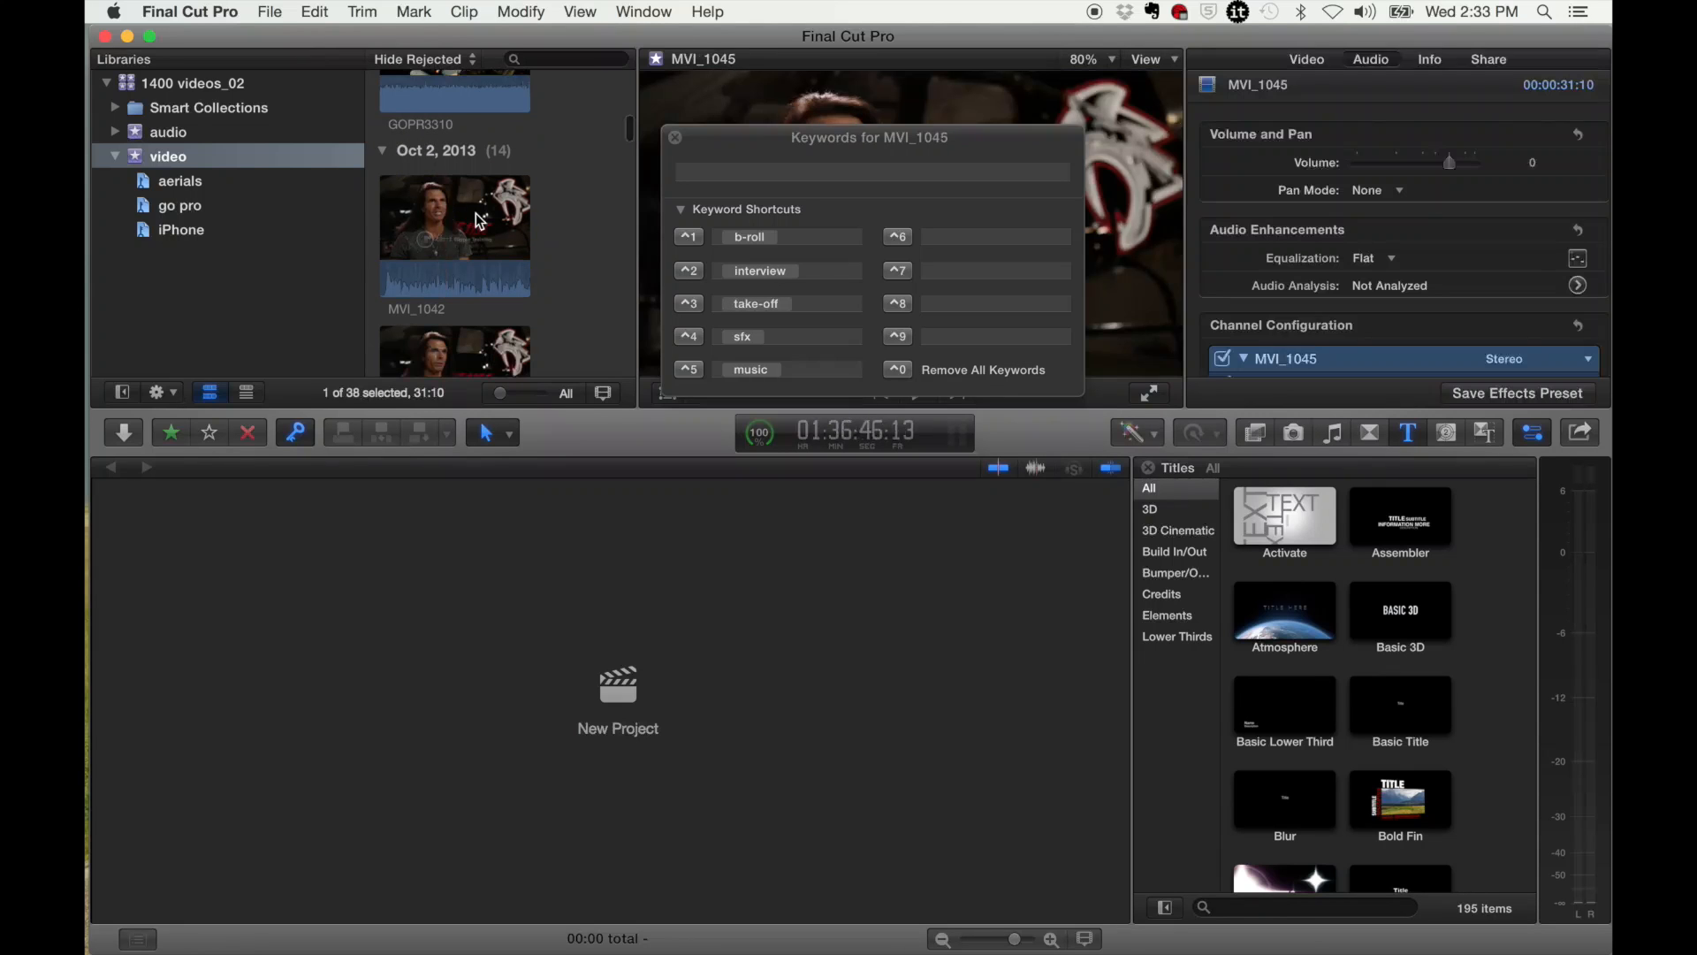
pyautogui.scroll(-1, 480, 221)
pyautogui.click(480, 221)
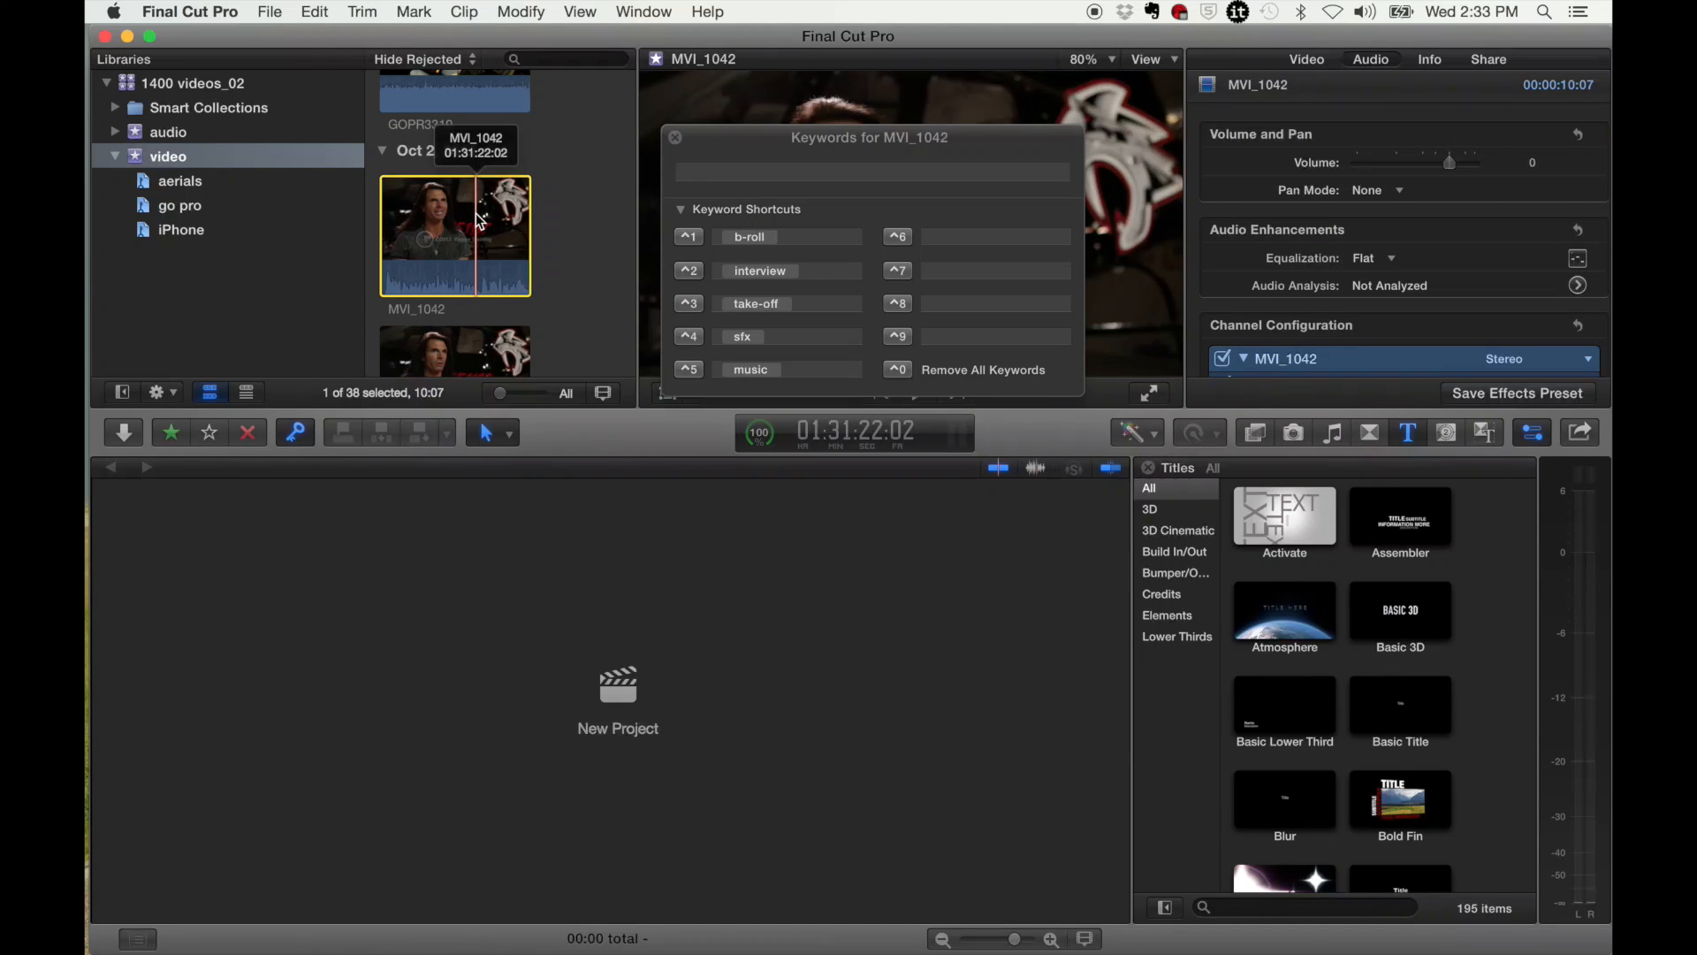
pyautogui.scroll(-8, 479, 221)
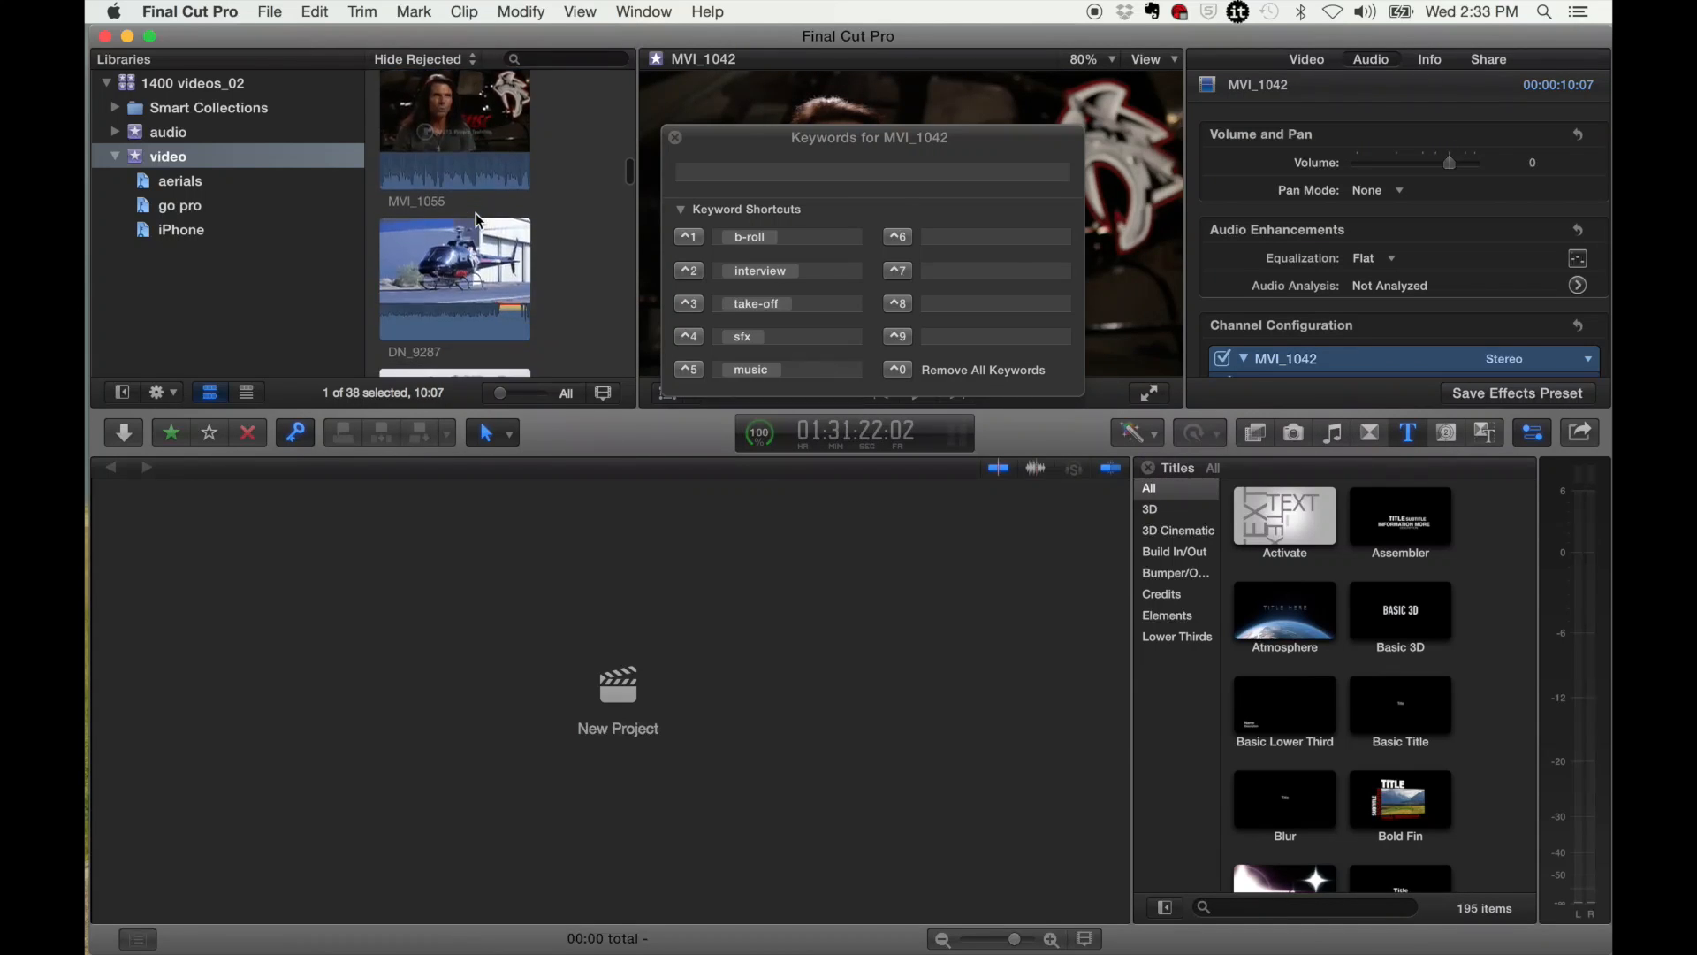
pyautogui.keyDown('shift'); pyautogui.click(476, 213); pyautogui.keyUp('shift')
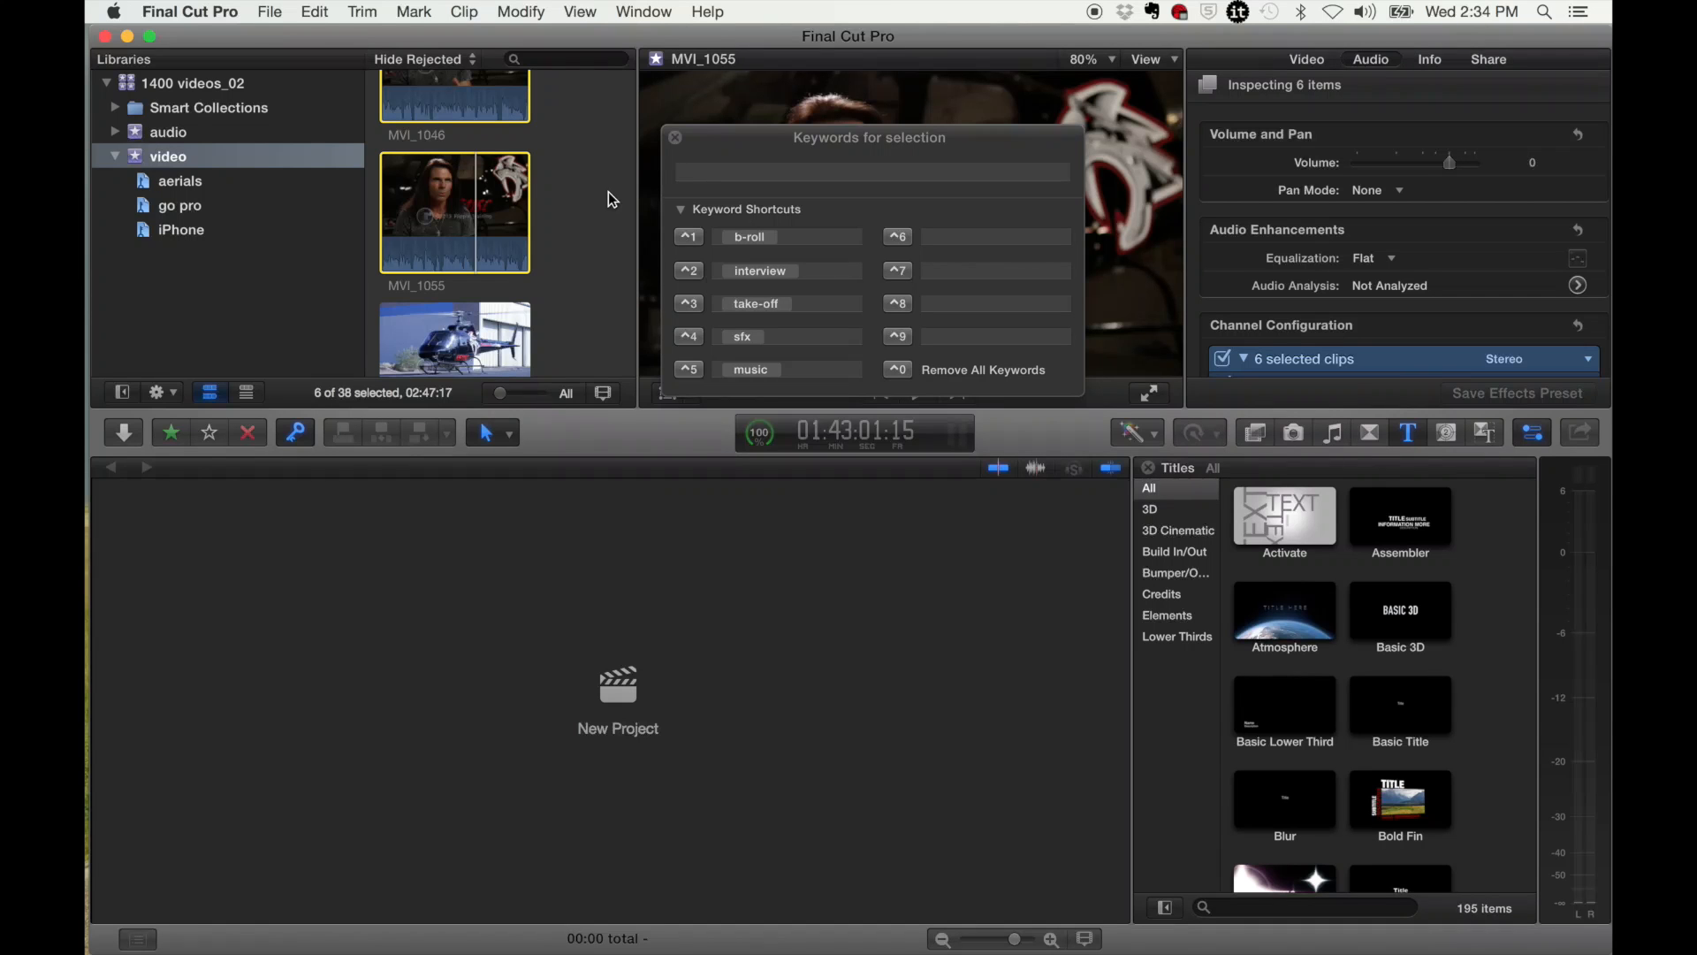
pyautogui.hotkey('ctrl', '2')
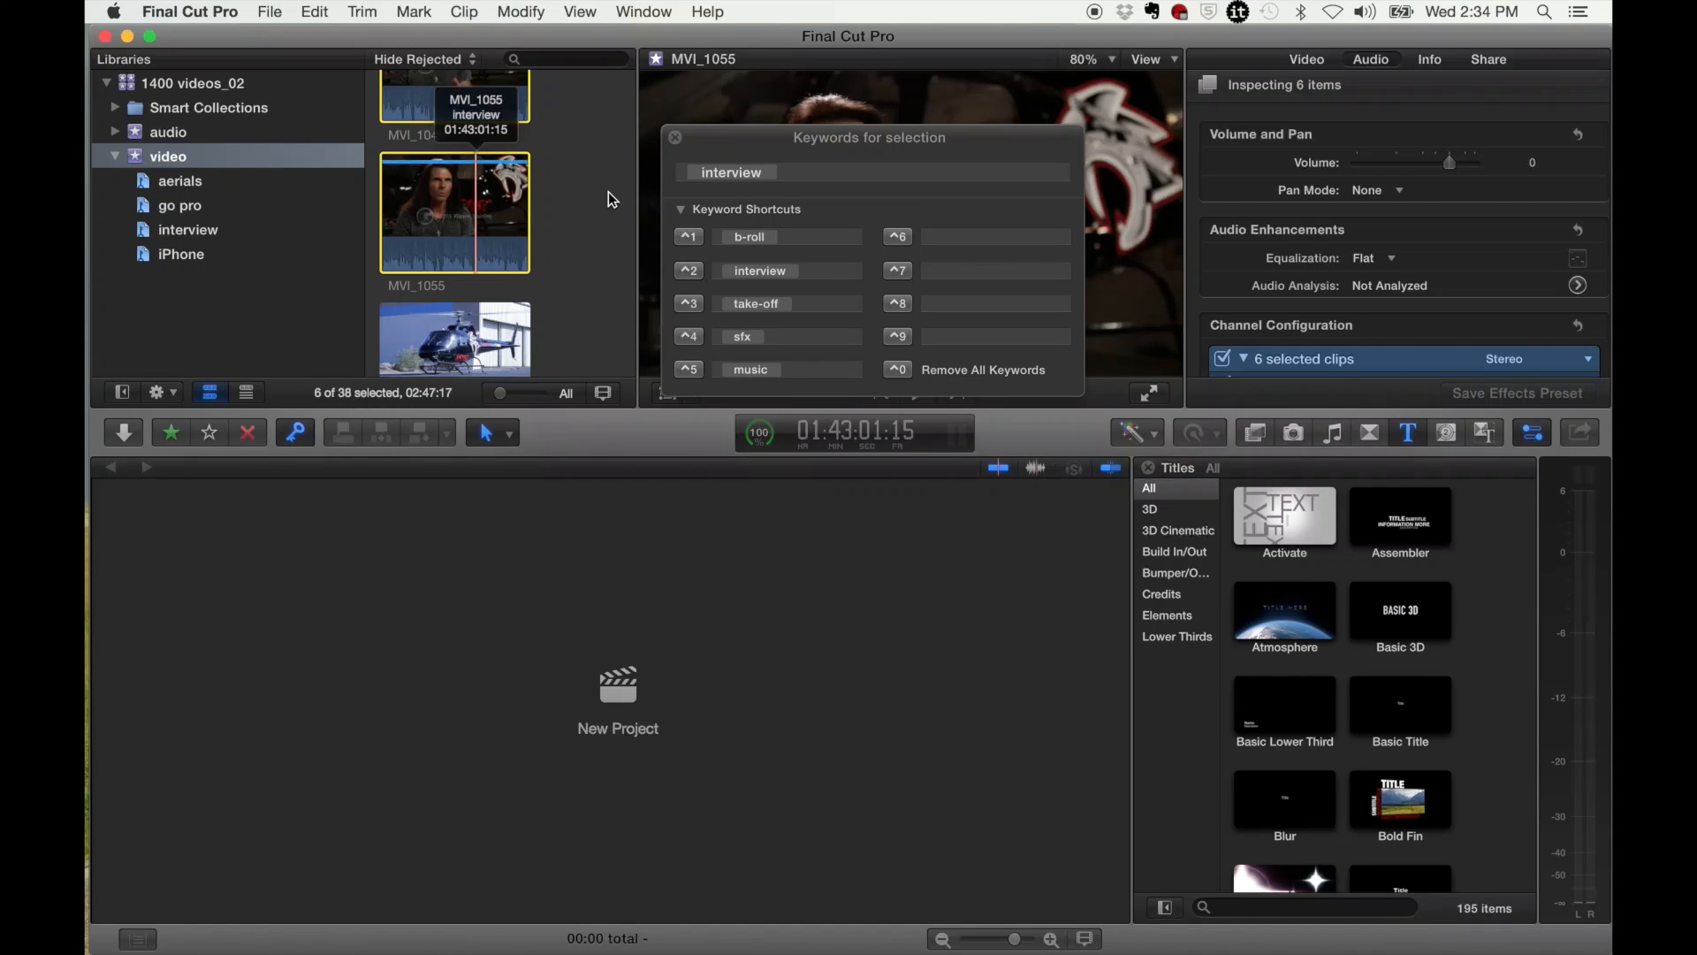
pyautogui.click(204, 232)
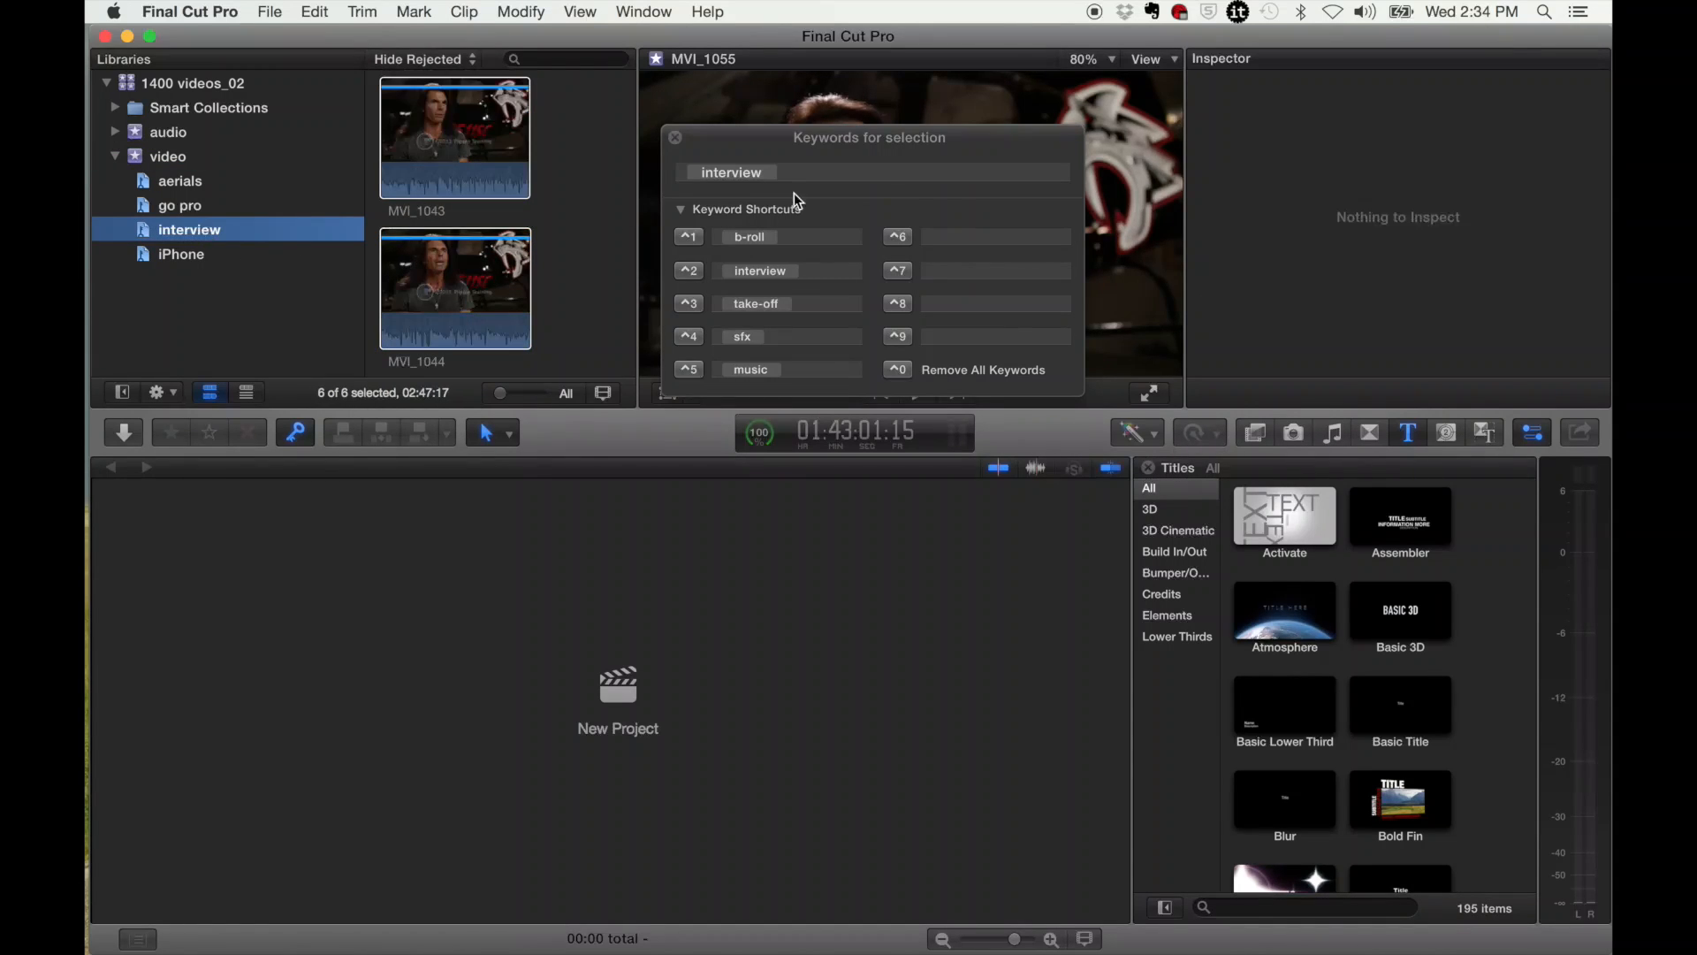
pyautogui.click(438, 274)
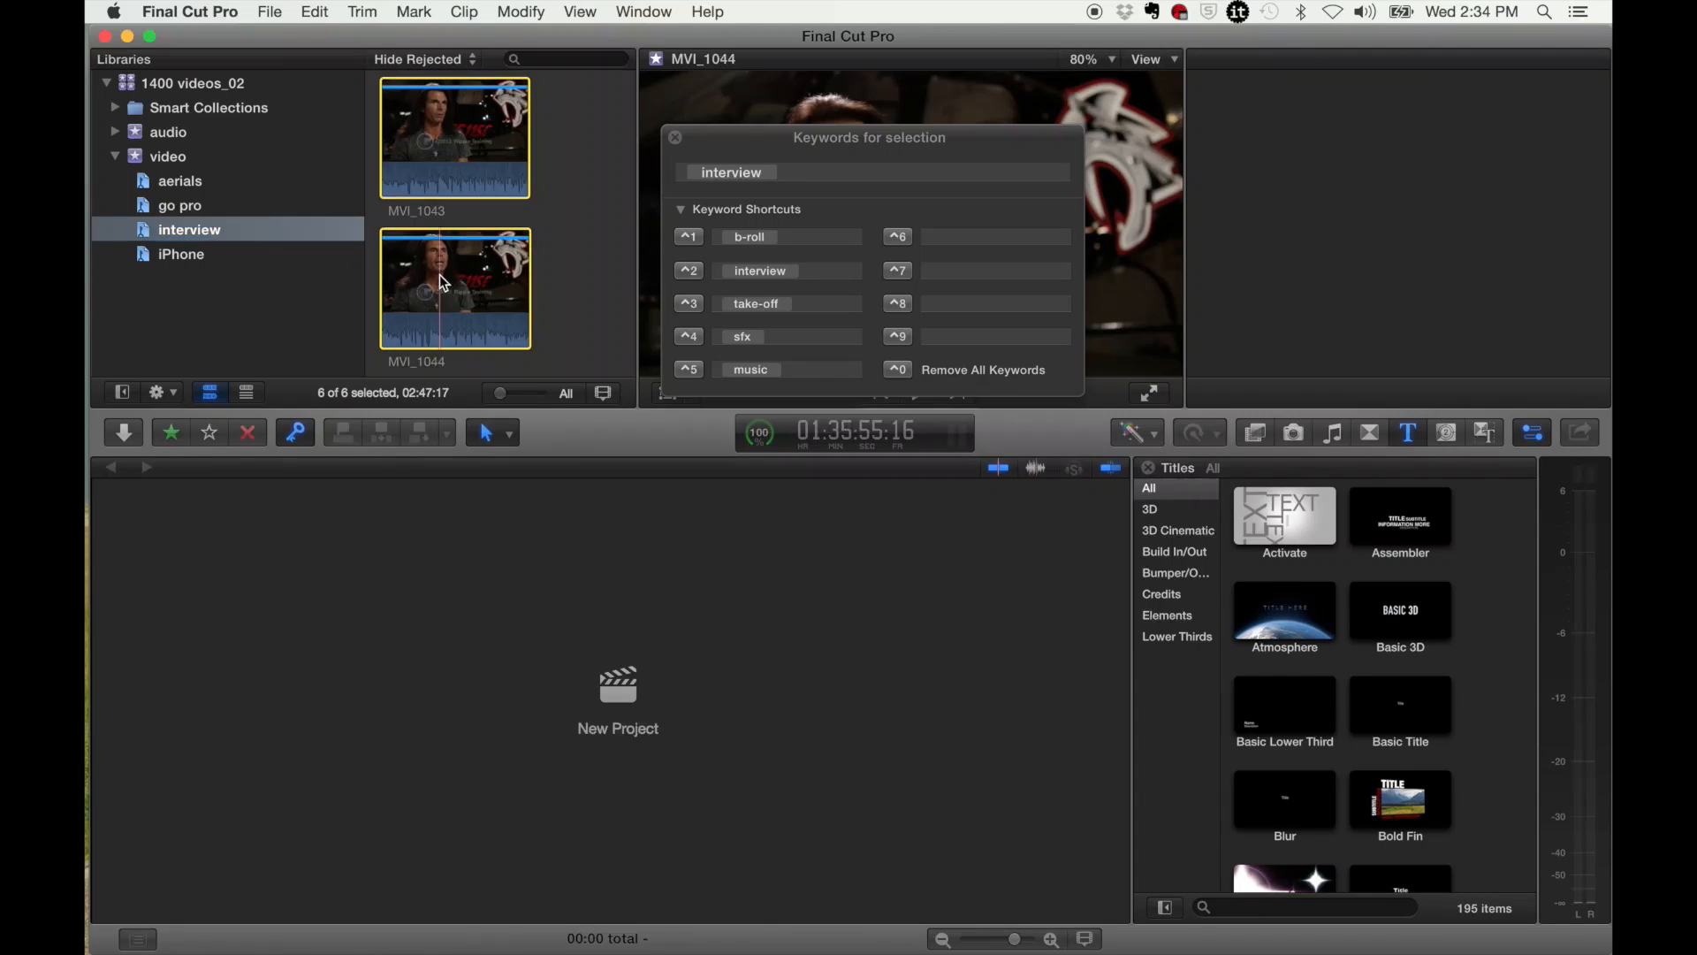
# - Apply the b-roll keyword to DN_9287 and to the range of clips from DN_9415 through DN_9503 in the video event
pyautogui.click(468, 273)
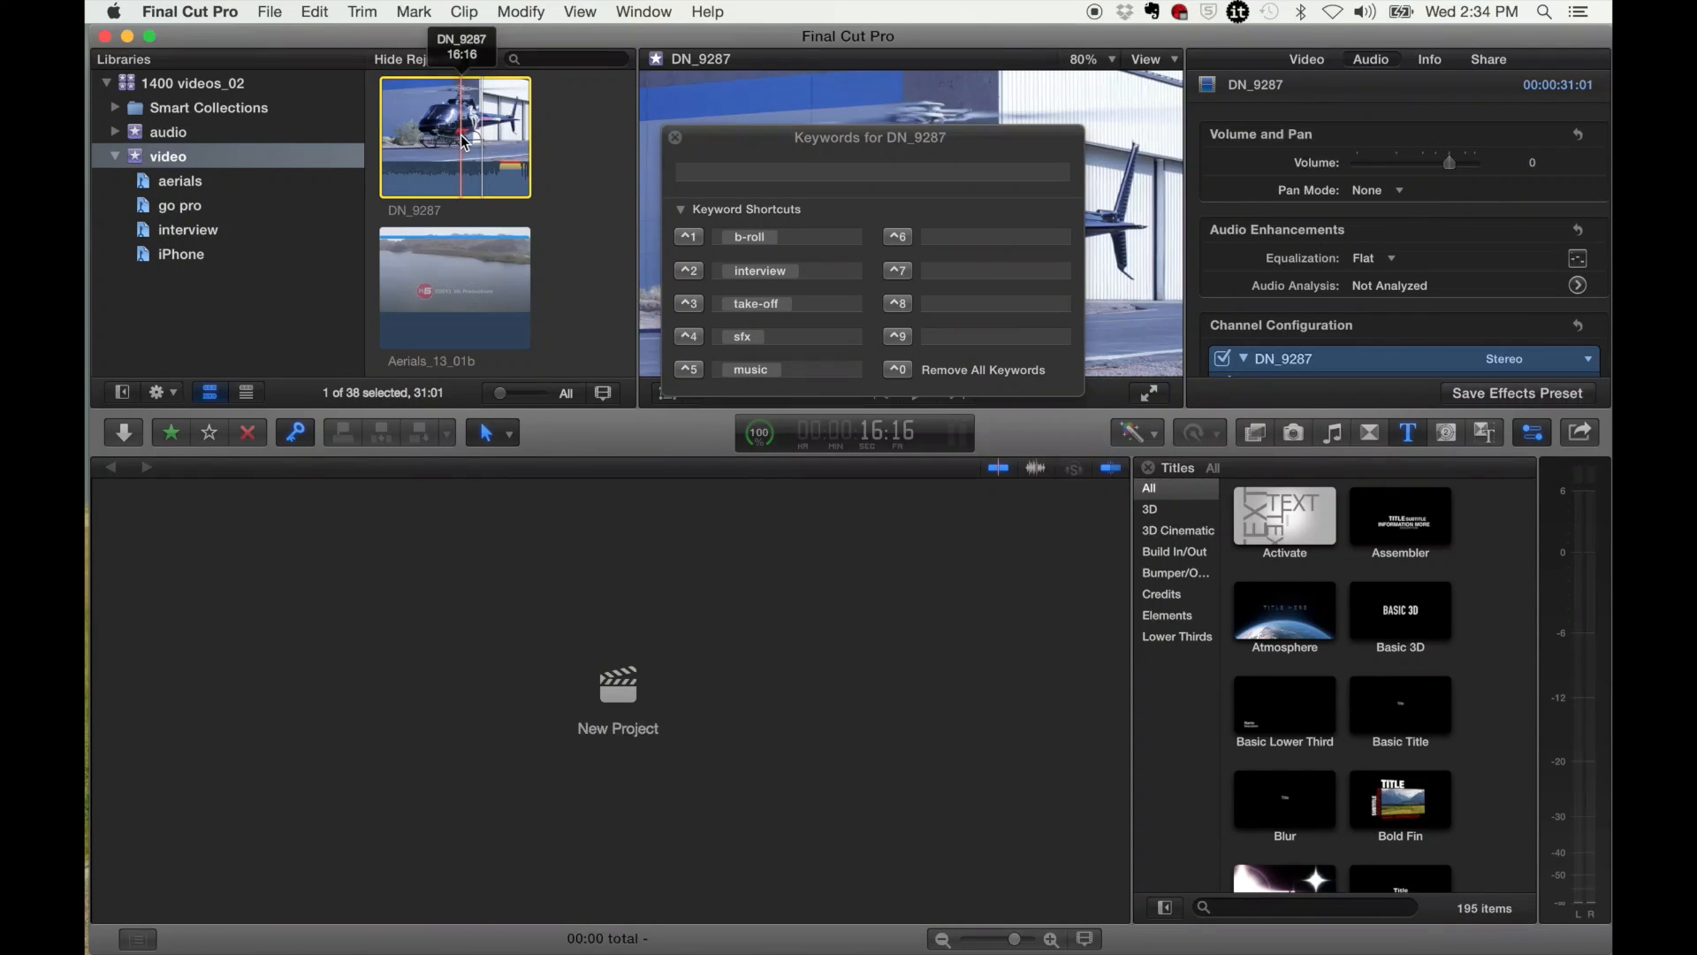
pyautogui.hotkey('ctrl', '1')
pyautogui.scroll(-10, 555, 232)
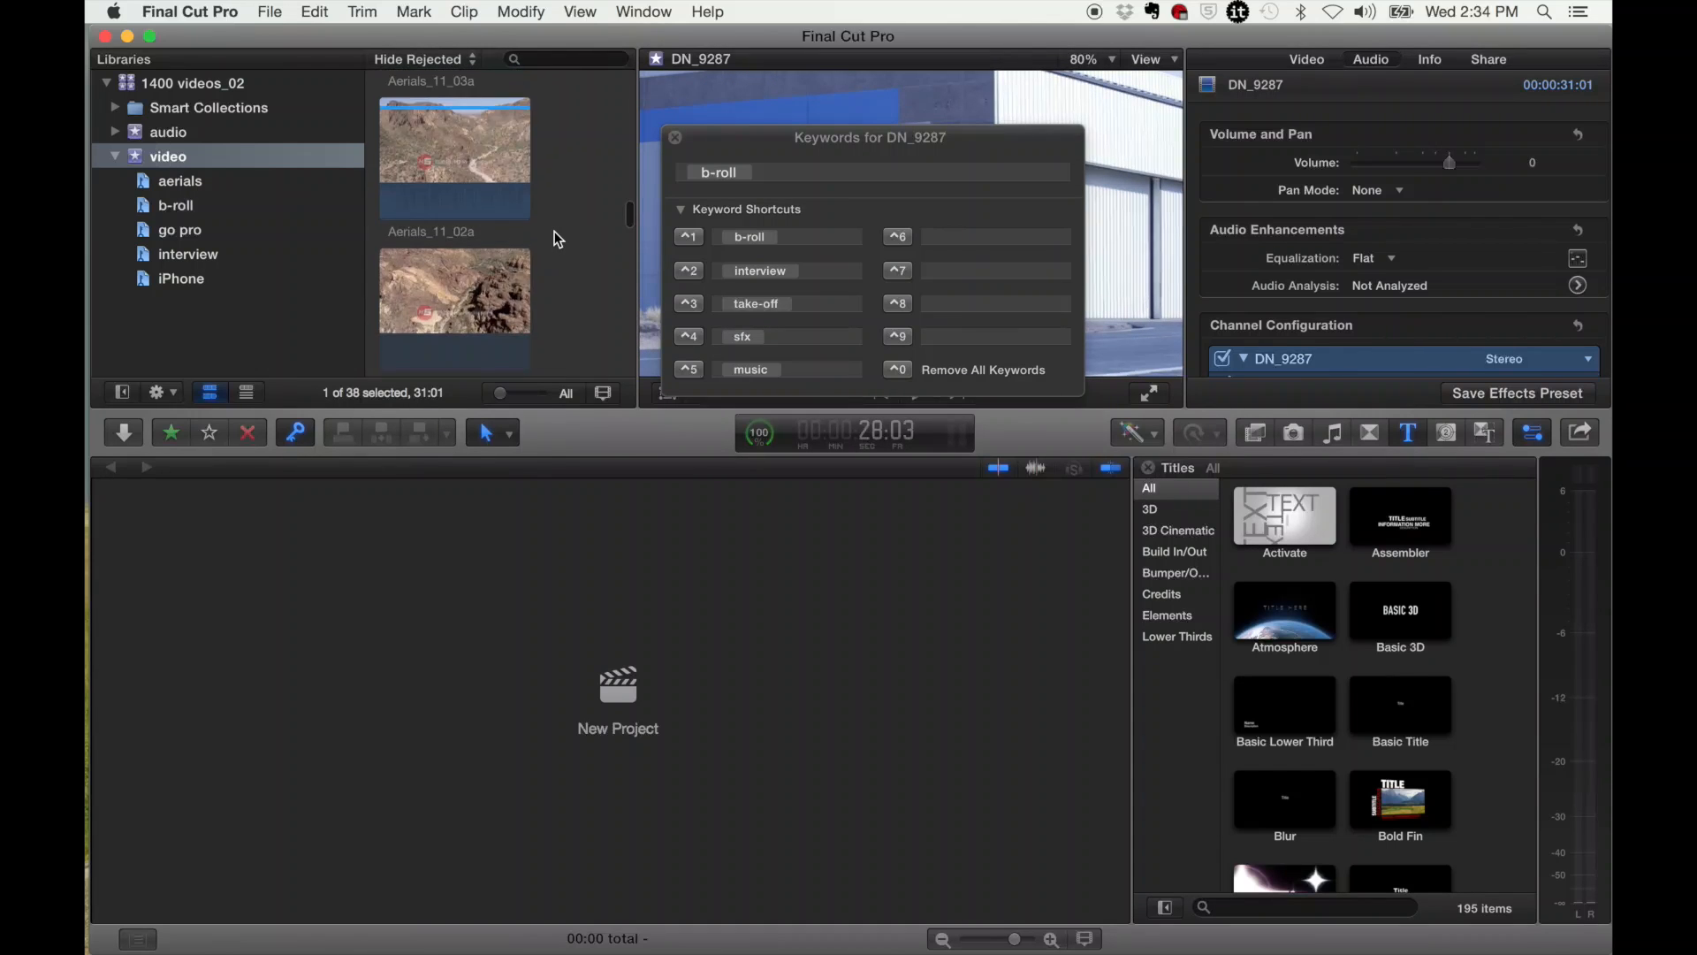
pyautogui.scroll(-10, 555, 231)
pyautogui.click(439, 190)
pyautogui.scroll(-4, 442, 190)
pyautogui.scroll(-10, 440, 190)
pyautogui.scroll(-10, 442, 195)
pyautogui.scroll(1, 442, 194)
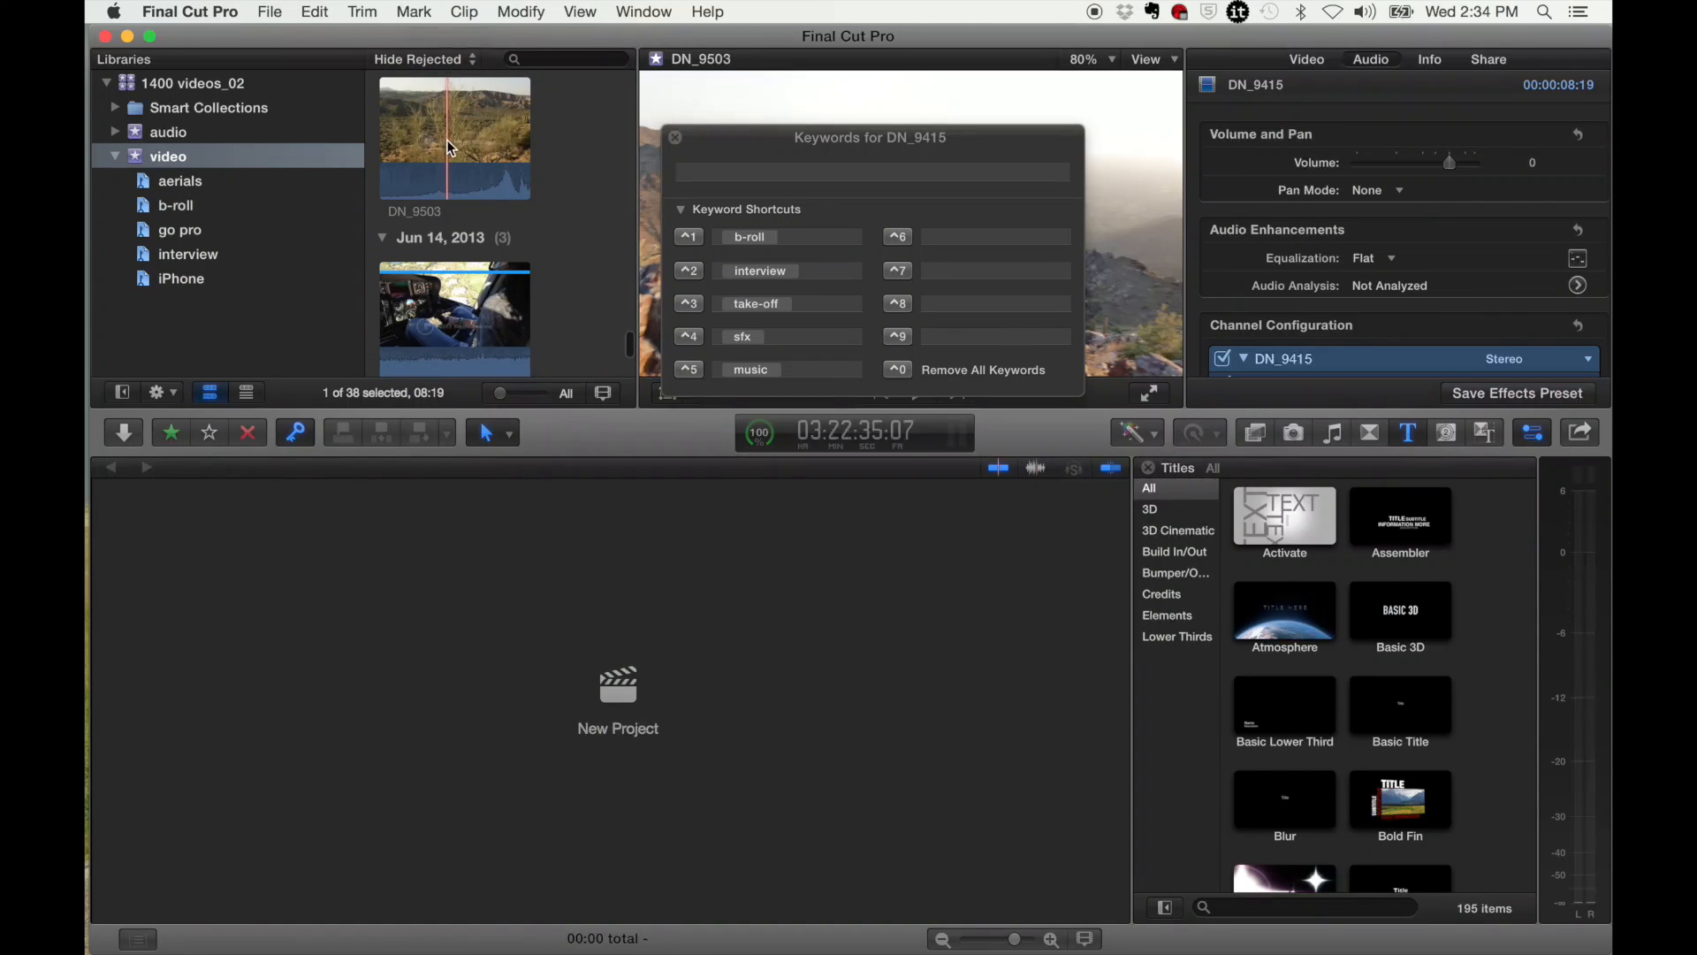
pyautogui.keyDown('shift'); pyautogui.click(447, 140); pyautogui.keyUp('shift')
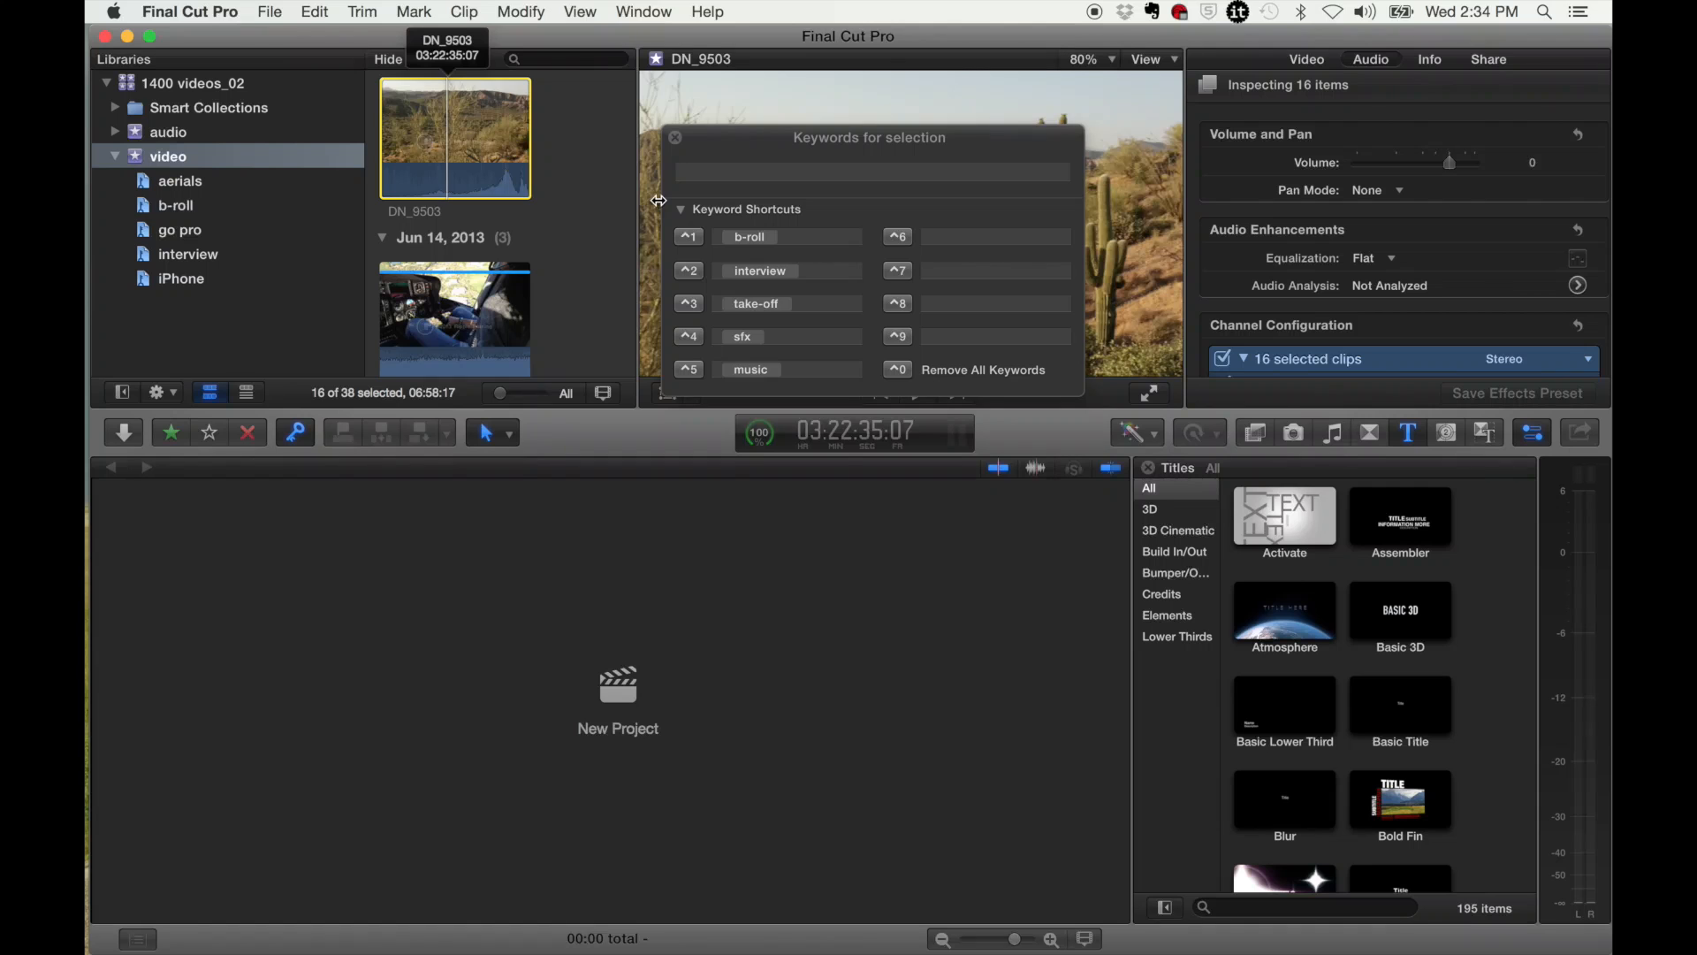
pyautogui.hotkey('ctrl', '1')
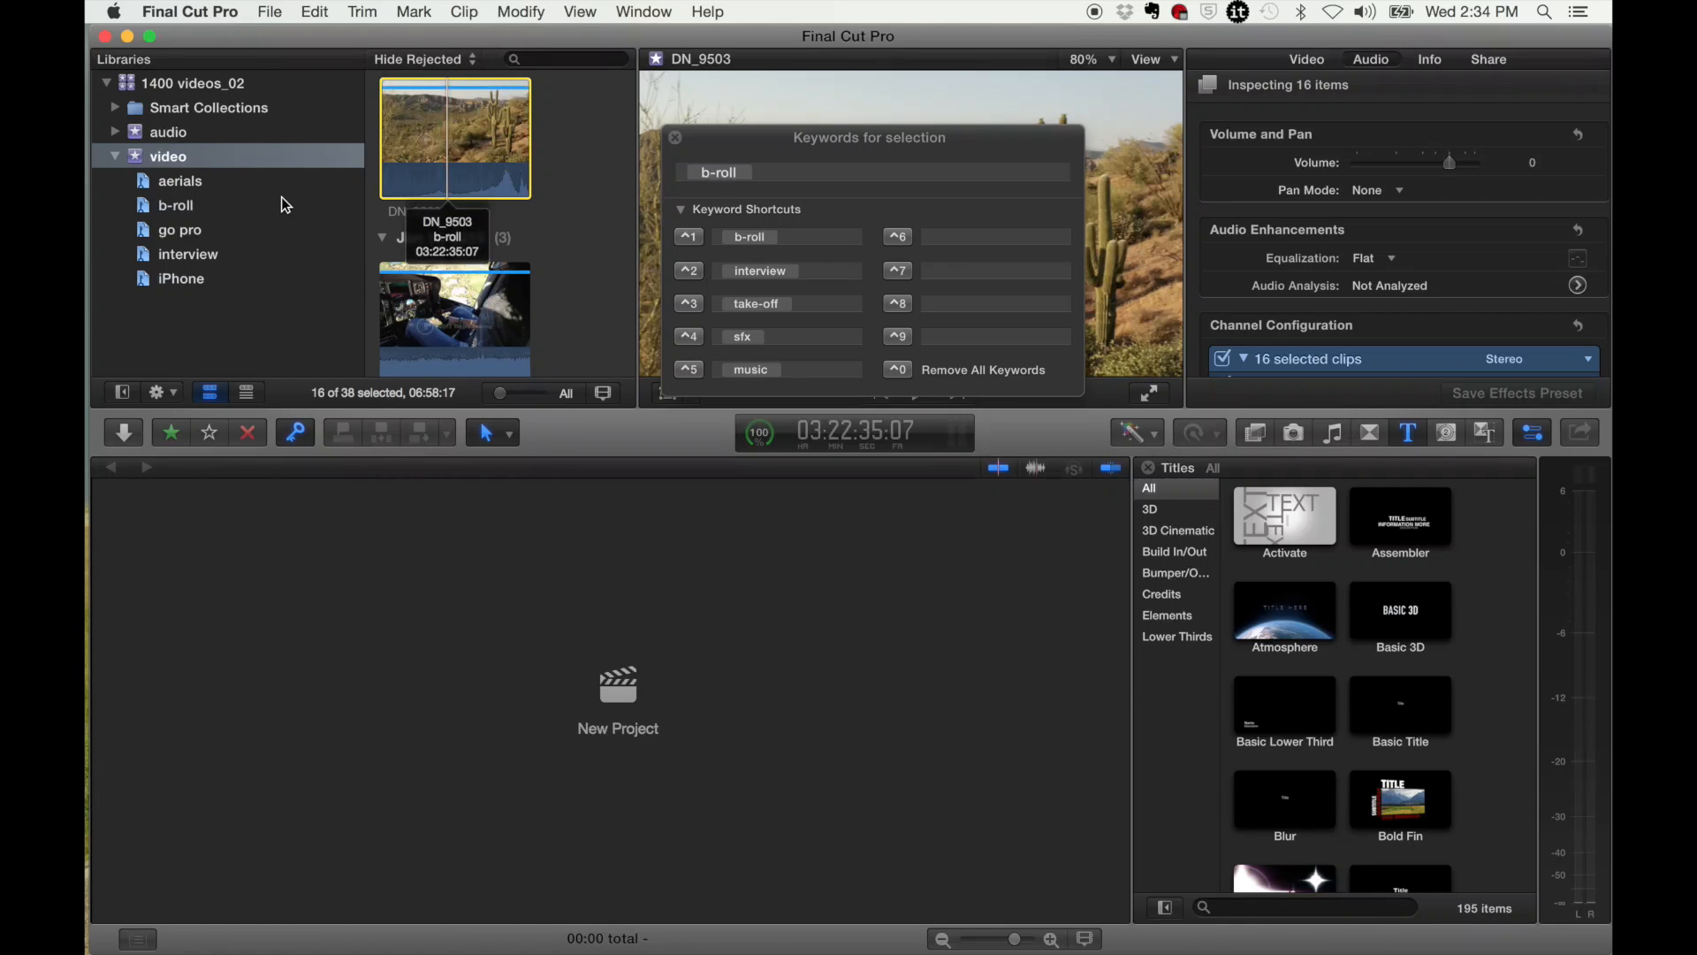
# - Review the clips gathered in the b-roll keyword collection
pyautogui.click(170, 204)
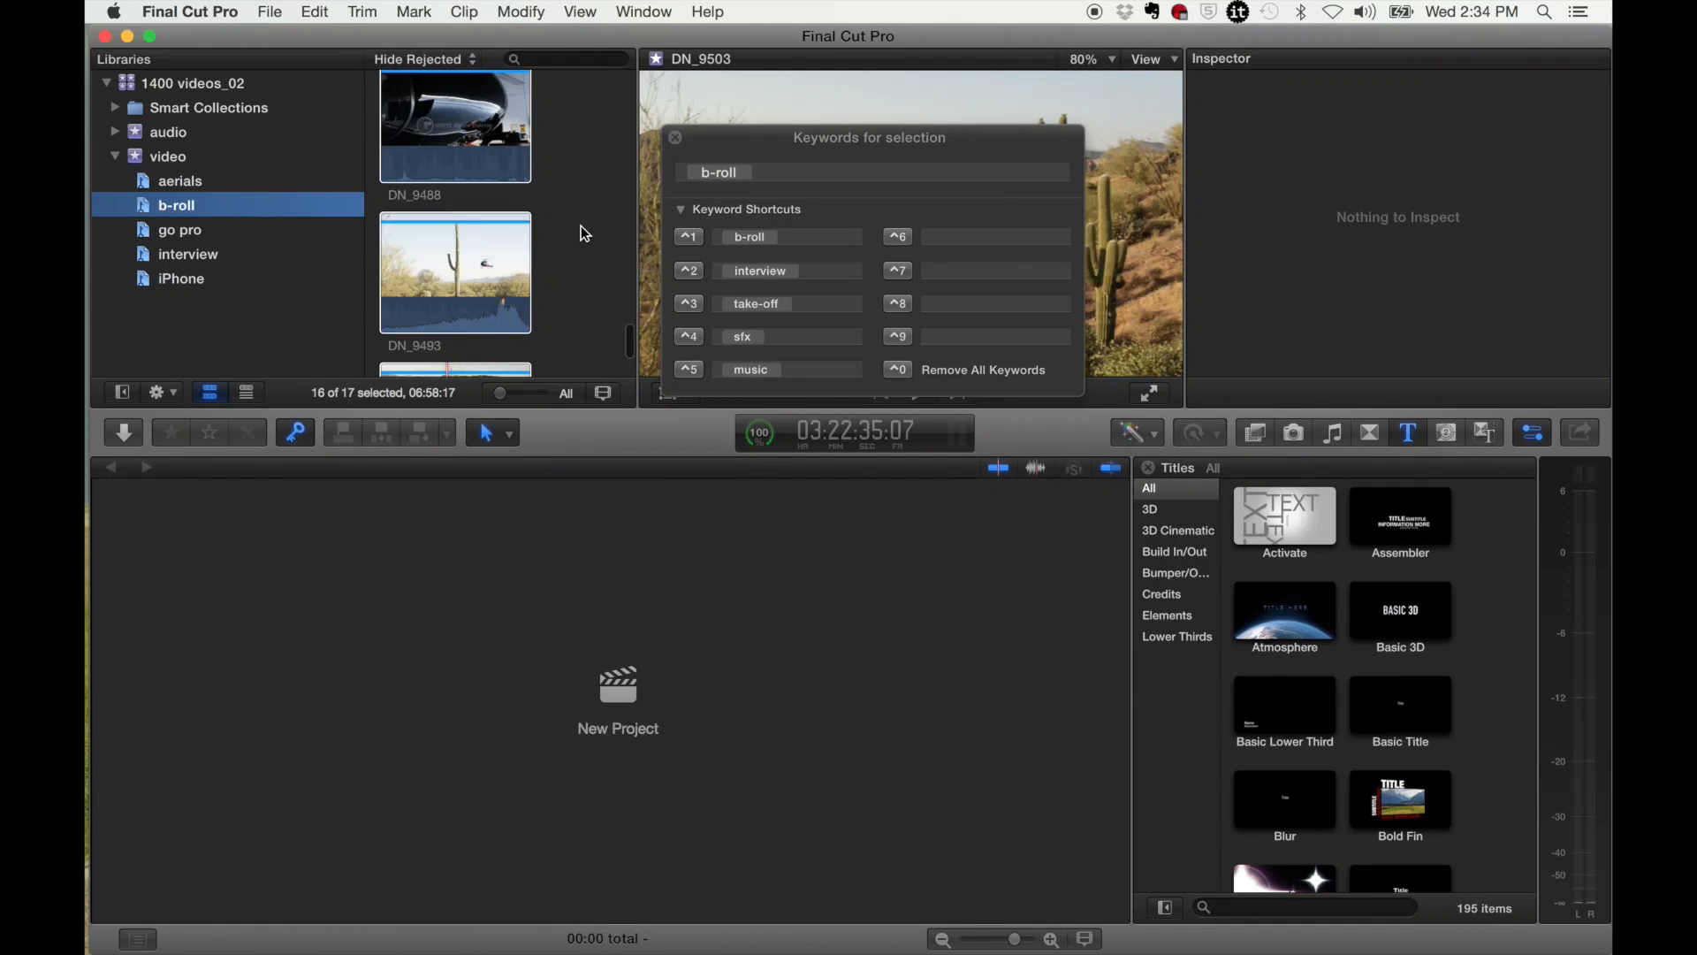
pyautogui.scroll(-3, 580, 226)
pyautogui.scroll(2, 581, 226)
pyautogui.scroll(-5, 581, 225)
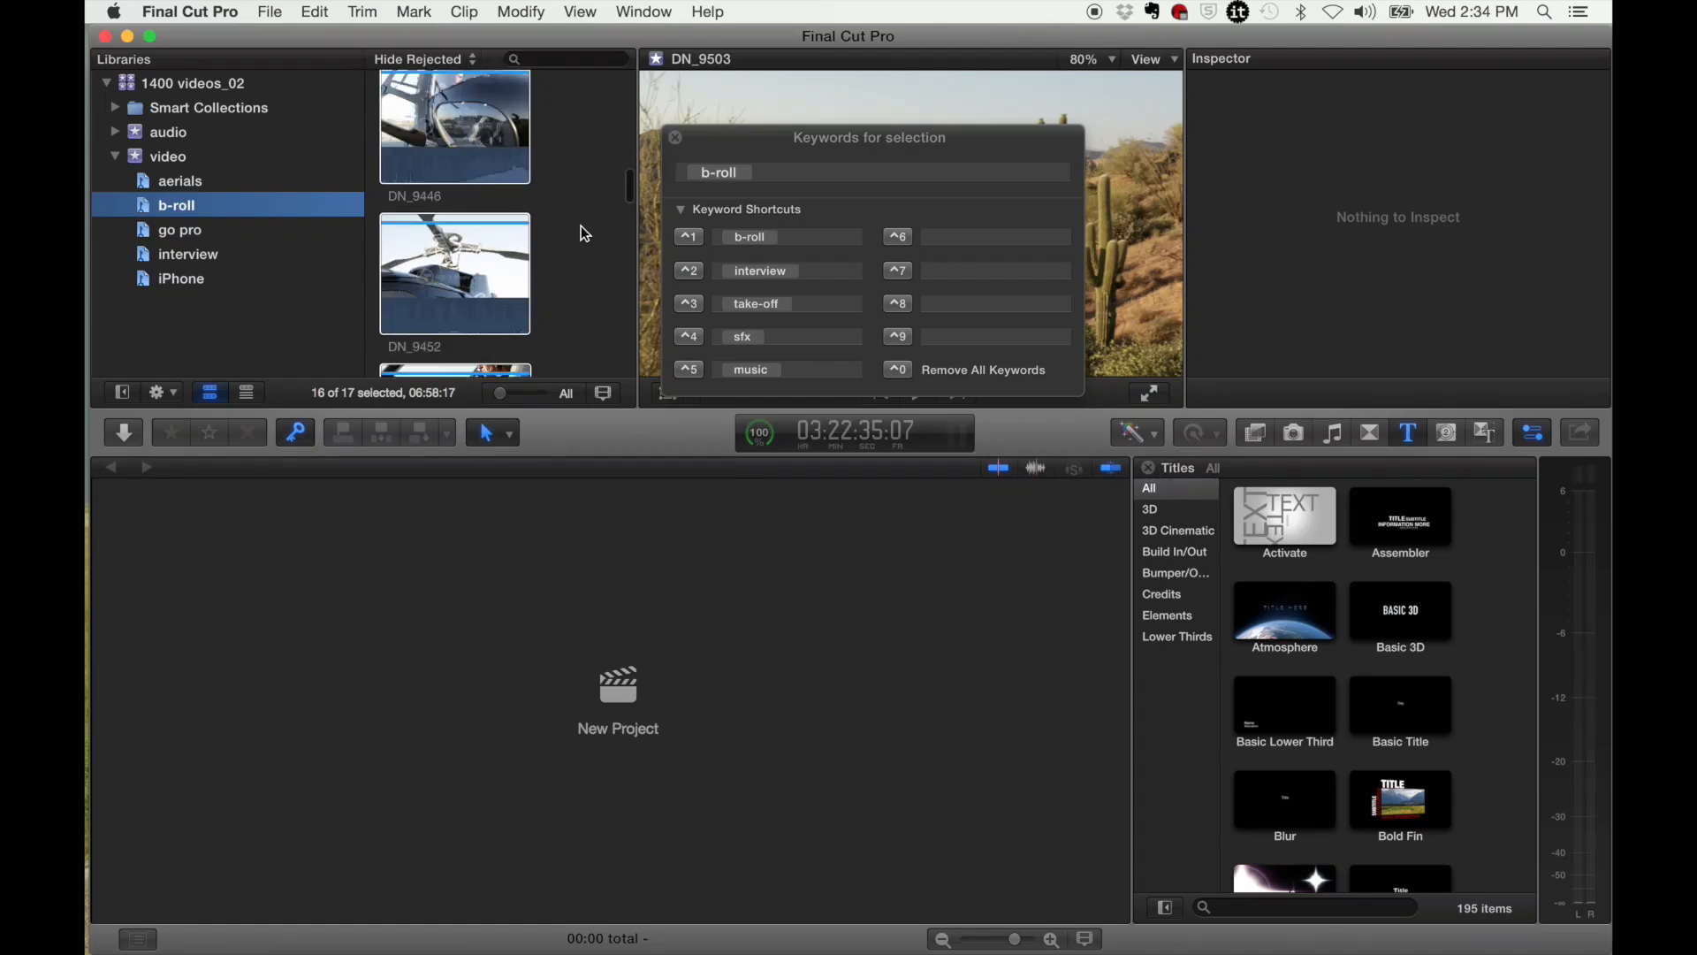
pyautogui.scroll(-5, 581, 225)
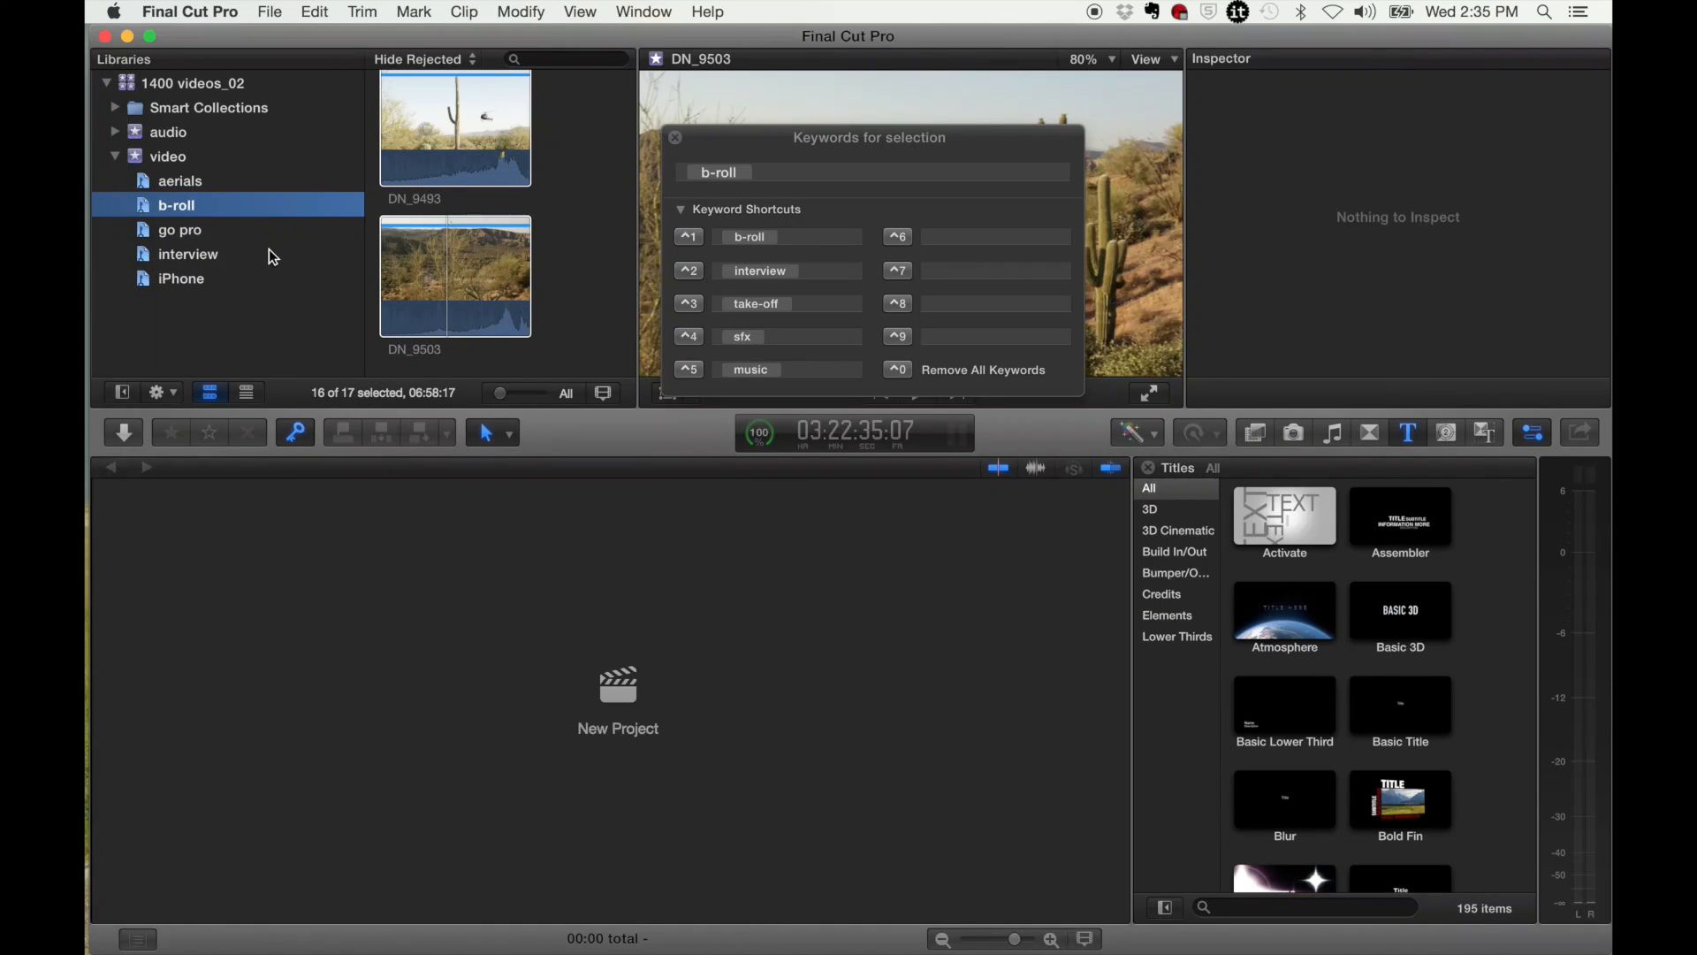
# - Add the b-roll keyword to all clips in the iPhone keyword collection, IMG_6476 through IMG_6493
pyautogui.click(198, 282)
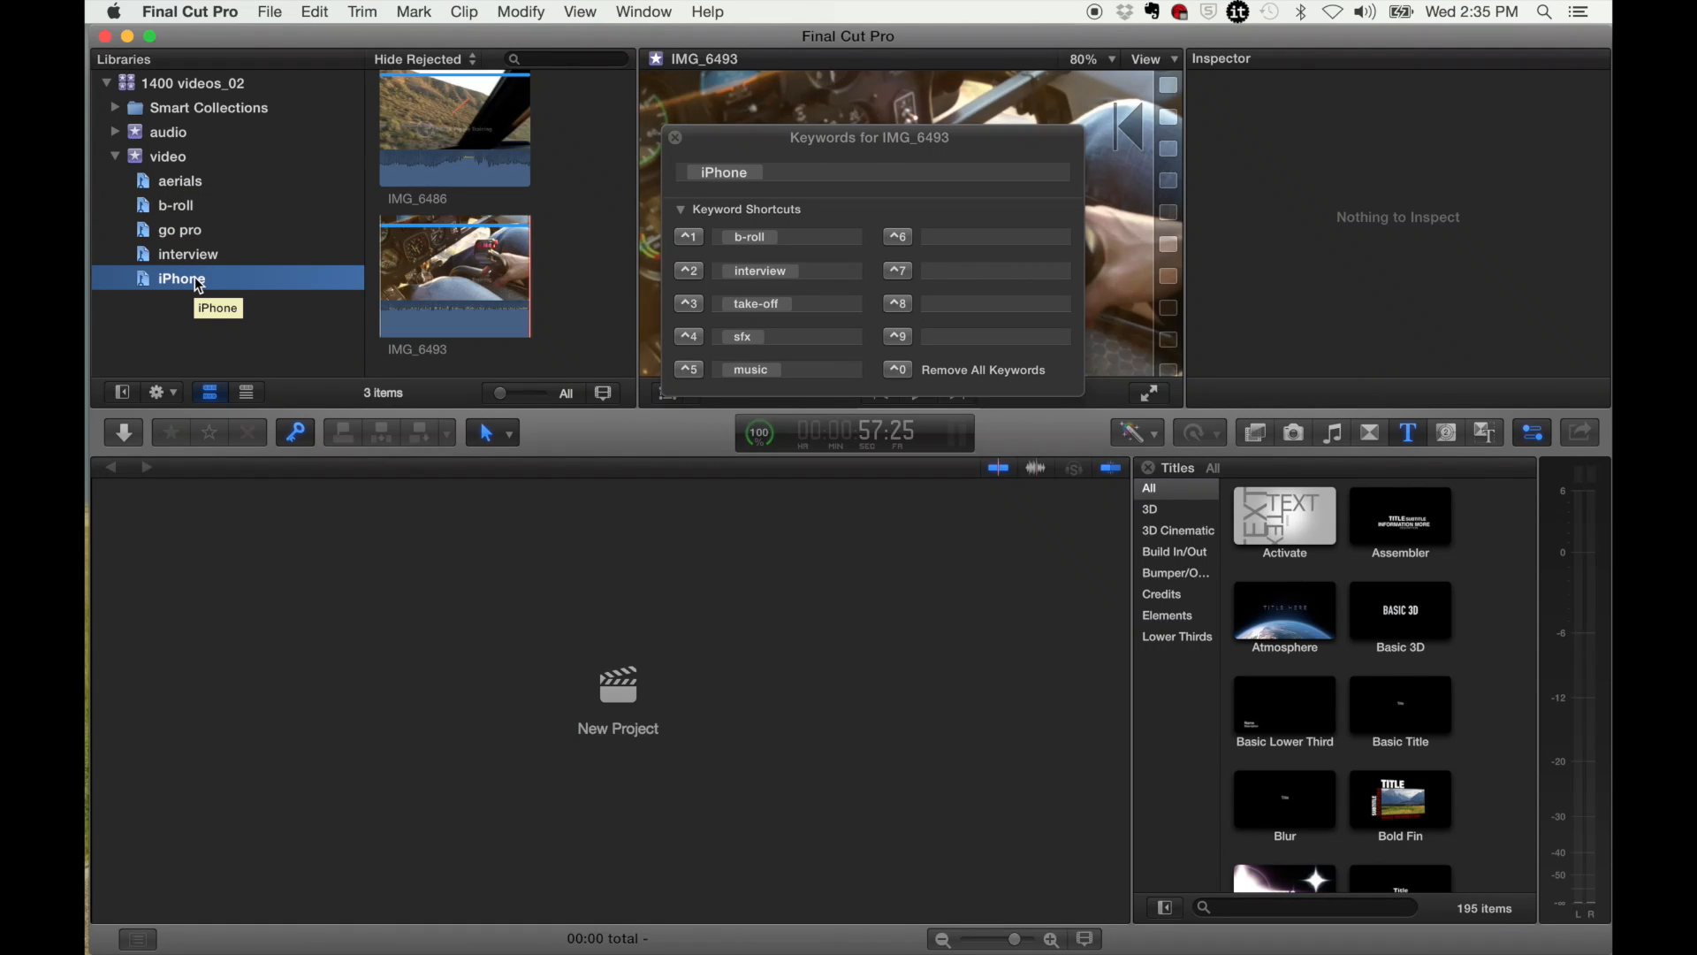
pyautogui.click(442, 267)
pyautogui.scroll(4, 442, 265)
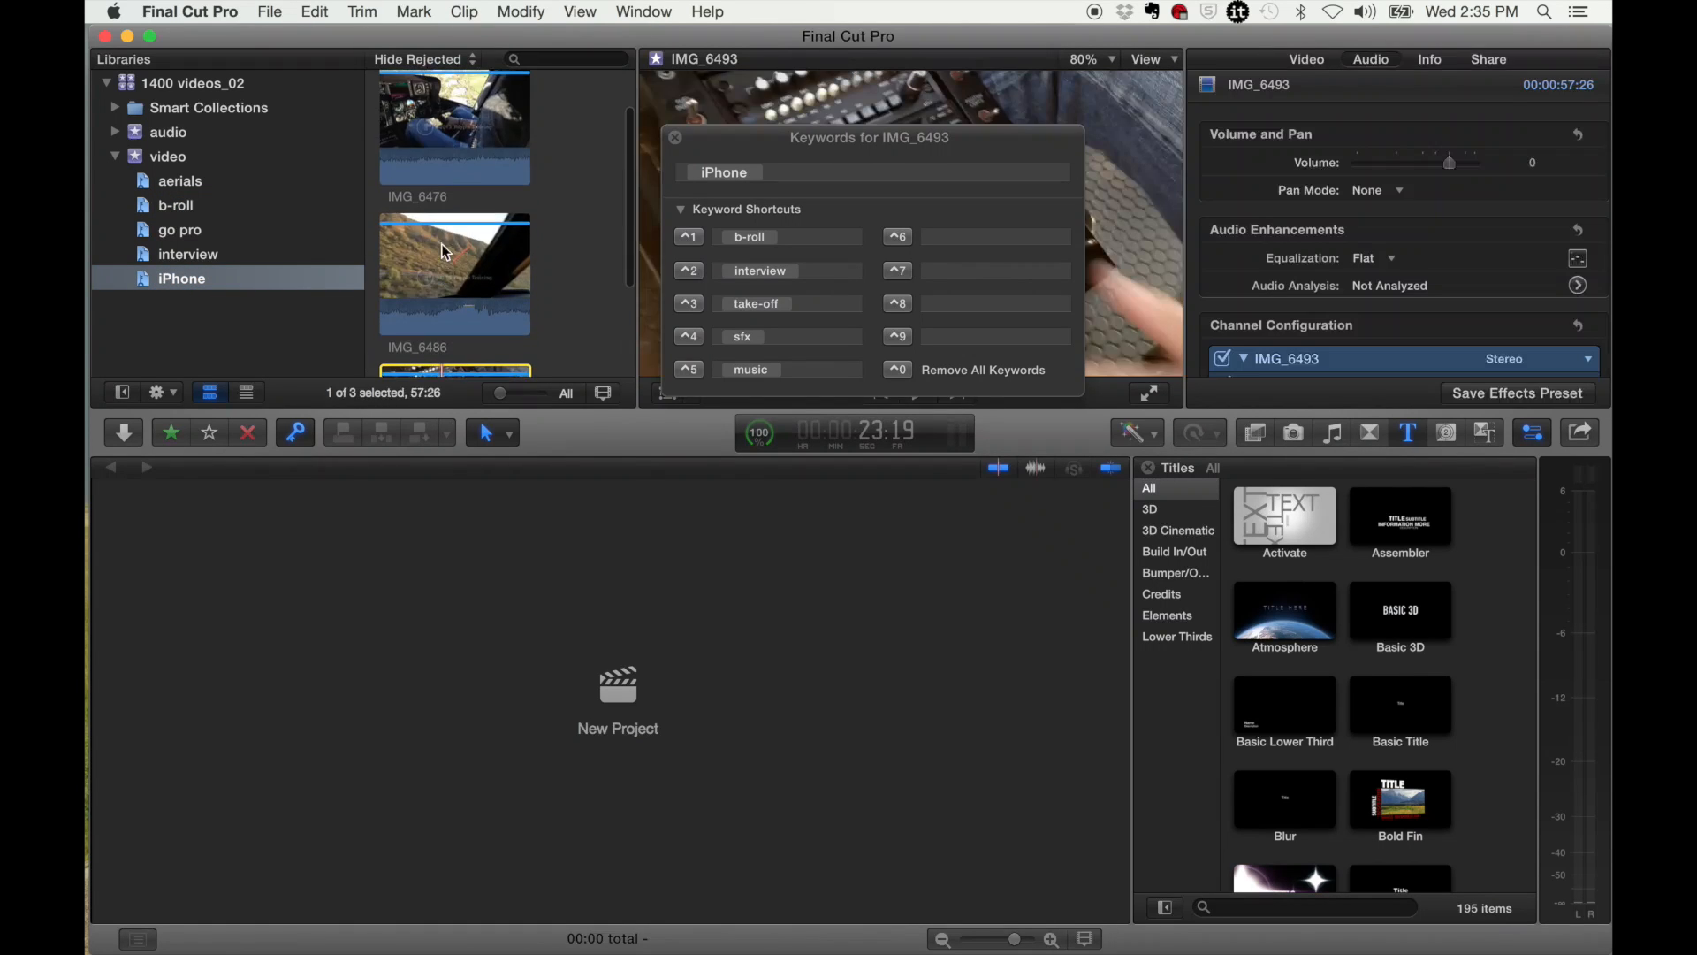
pyautogui.keyDown('shift'); pyautogui.click(449, 147); pyautogui.keyUp('shift')
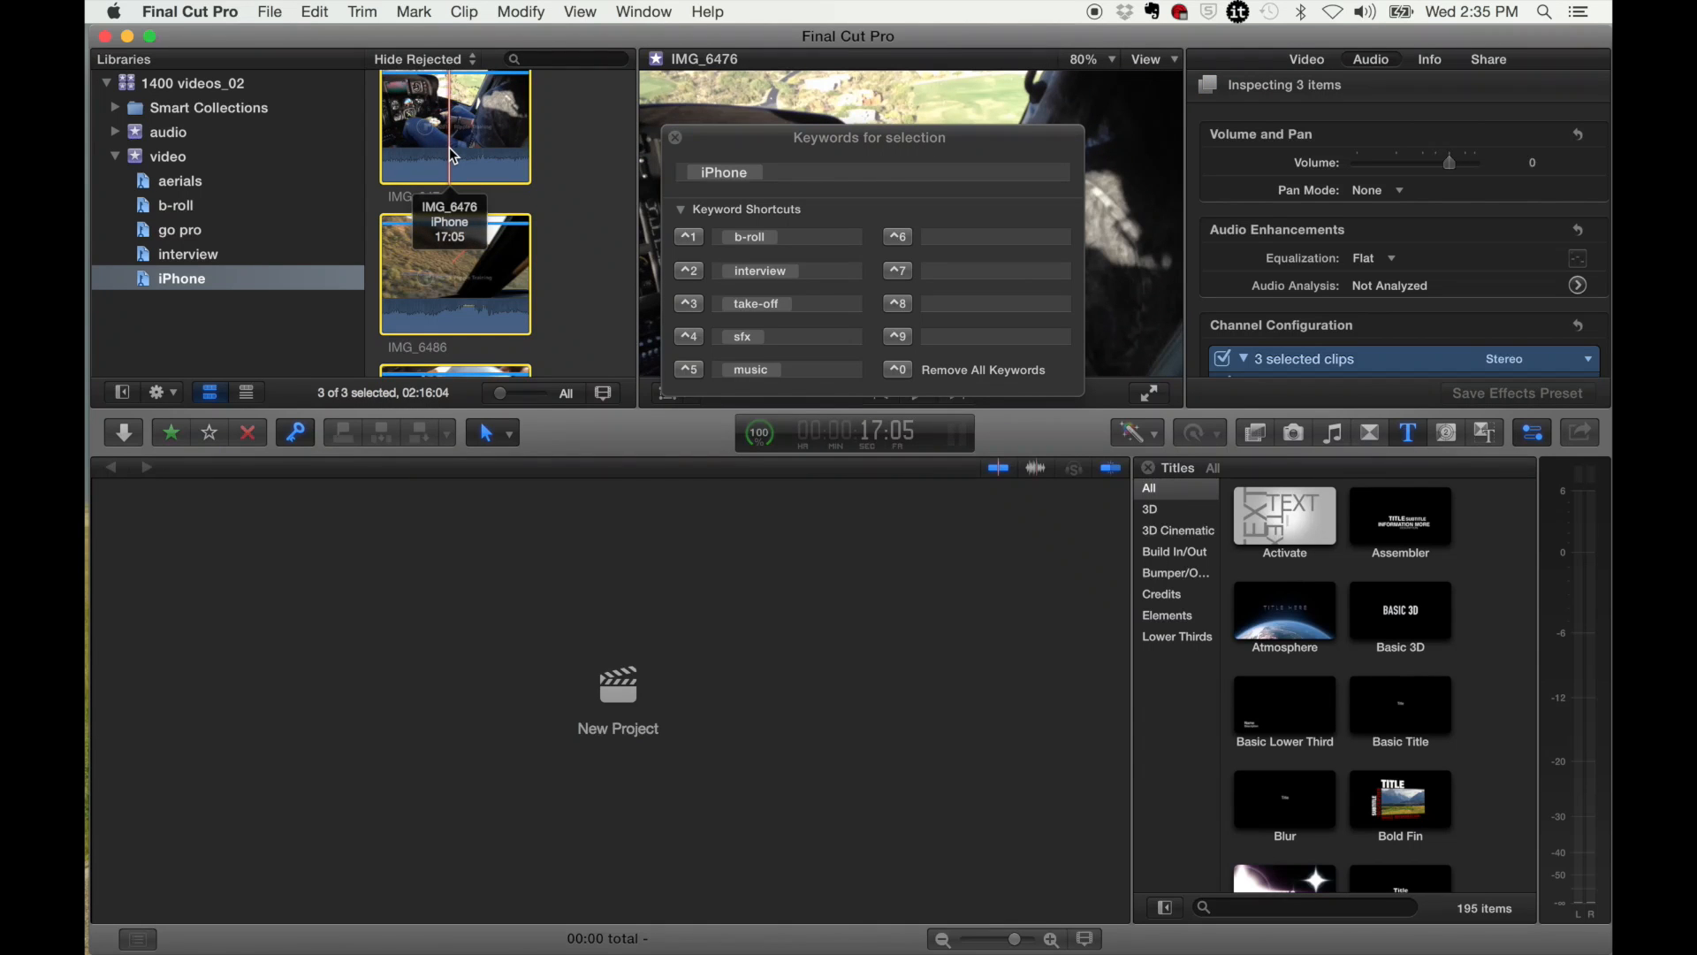
pyautogui.hotkey('ctrl', '1')
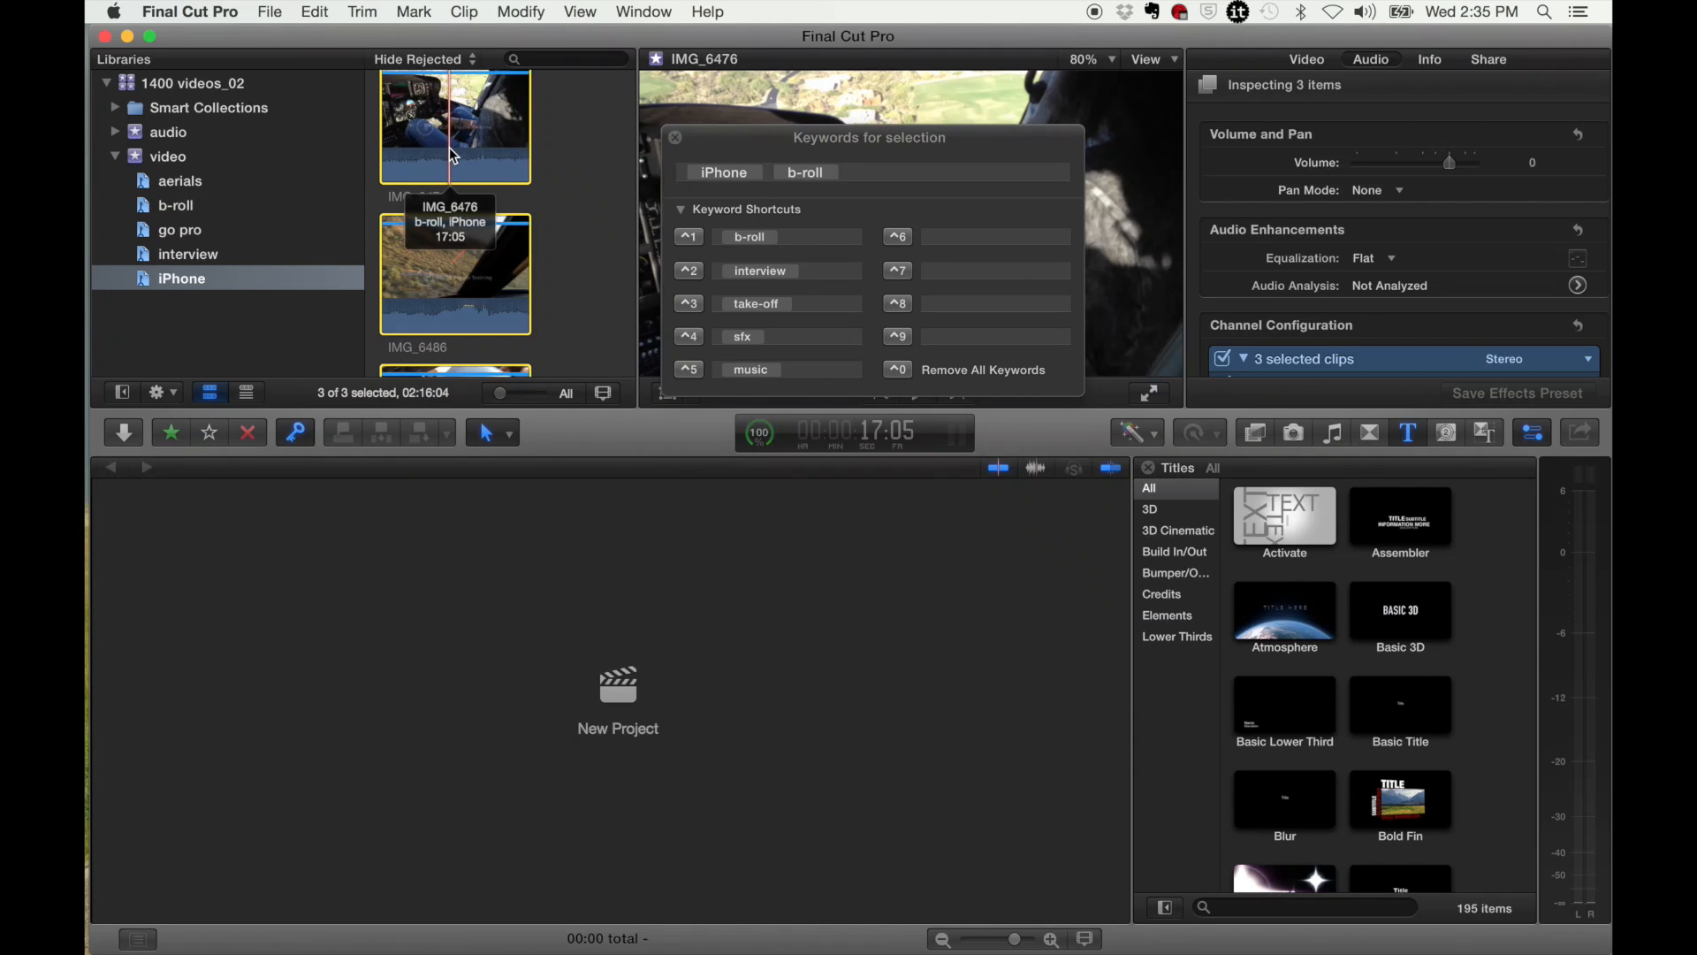
pyautogui.click(616, 222)
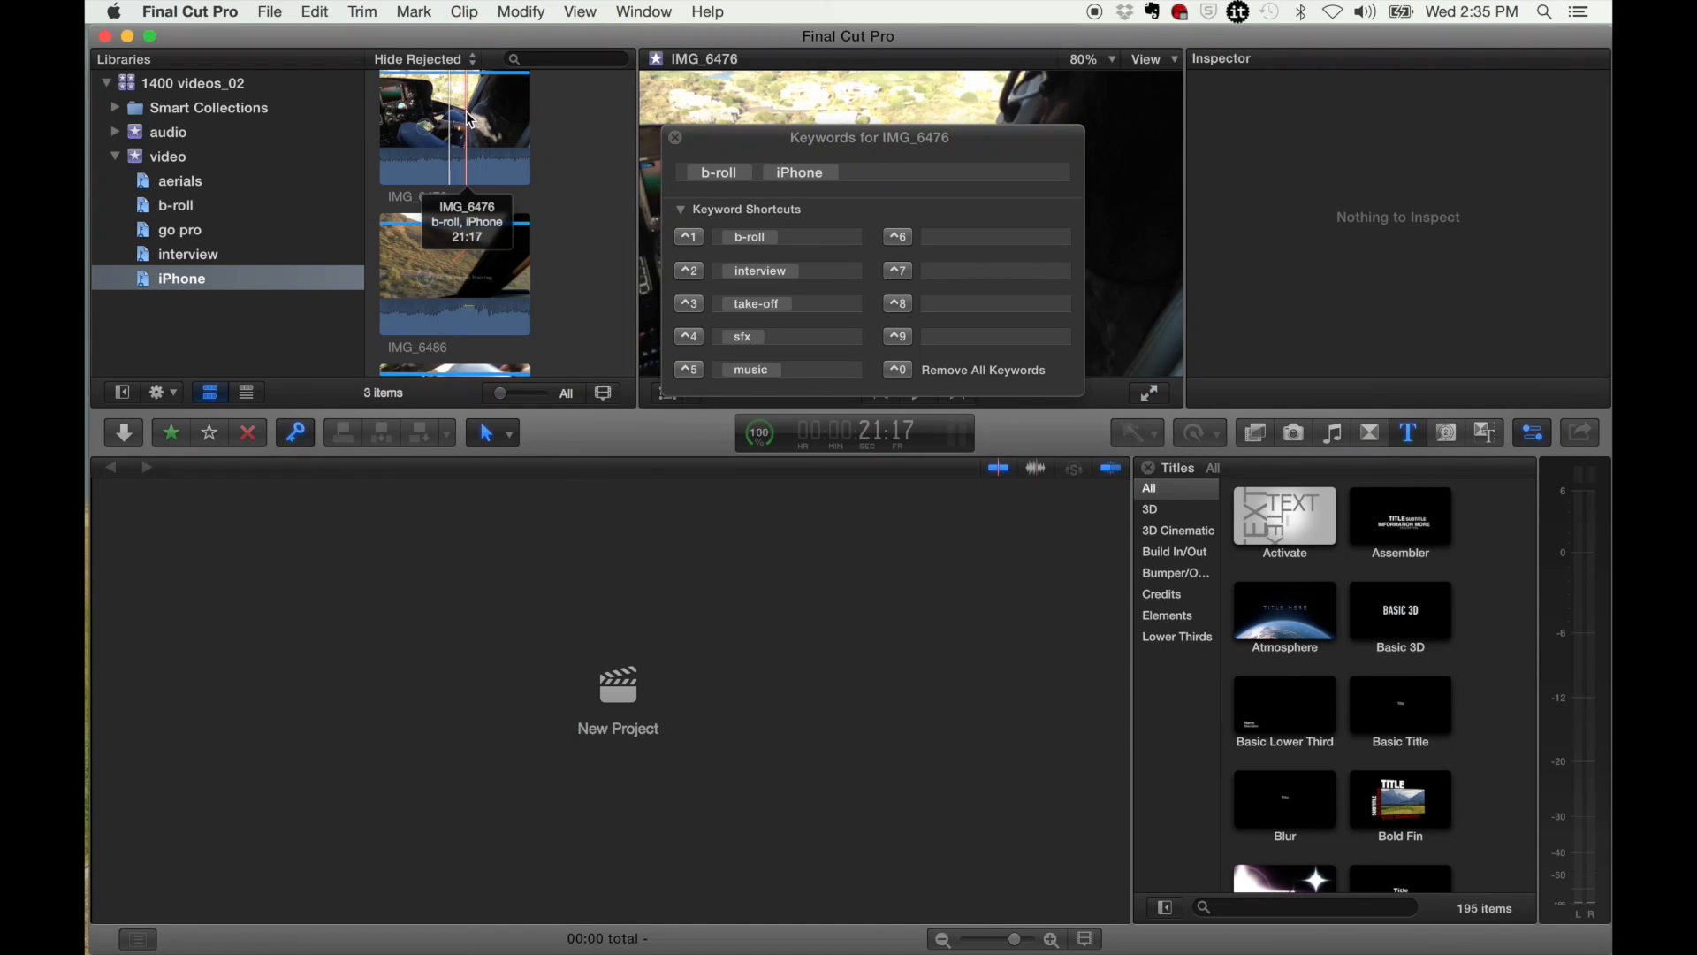
# - Check the keywords on IMG_6476 and look for the iPhone clips in the b-roll keyword collection
pyautogui.click(488, 119)
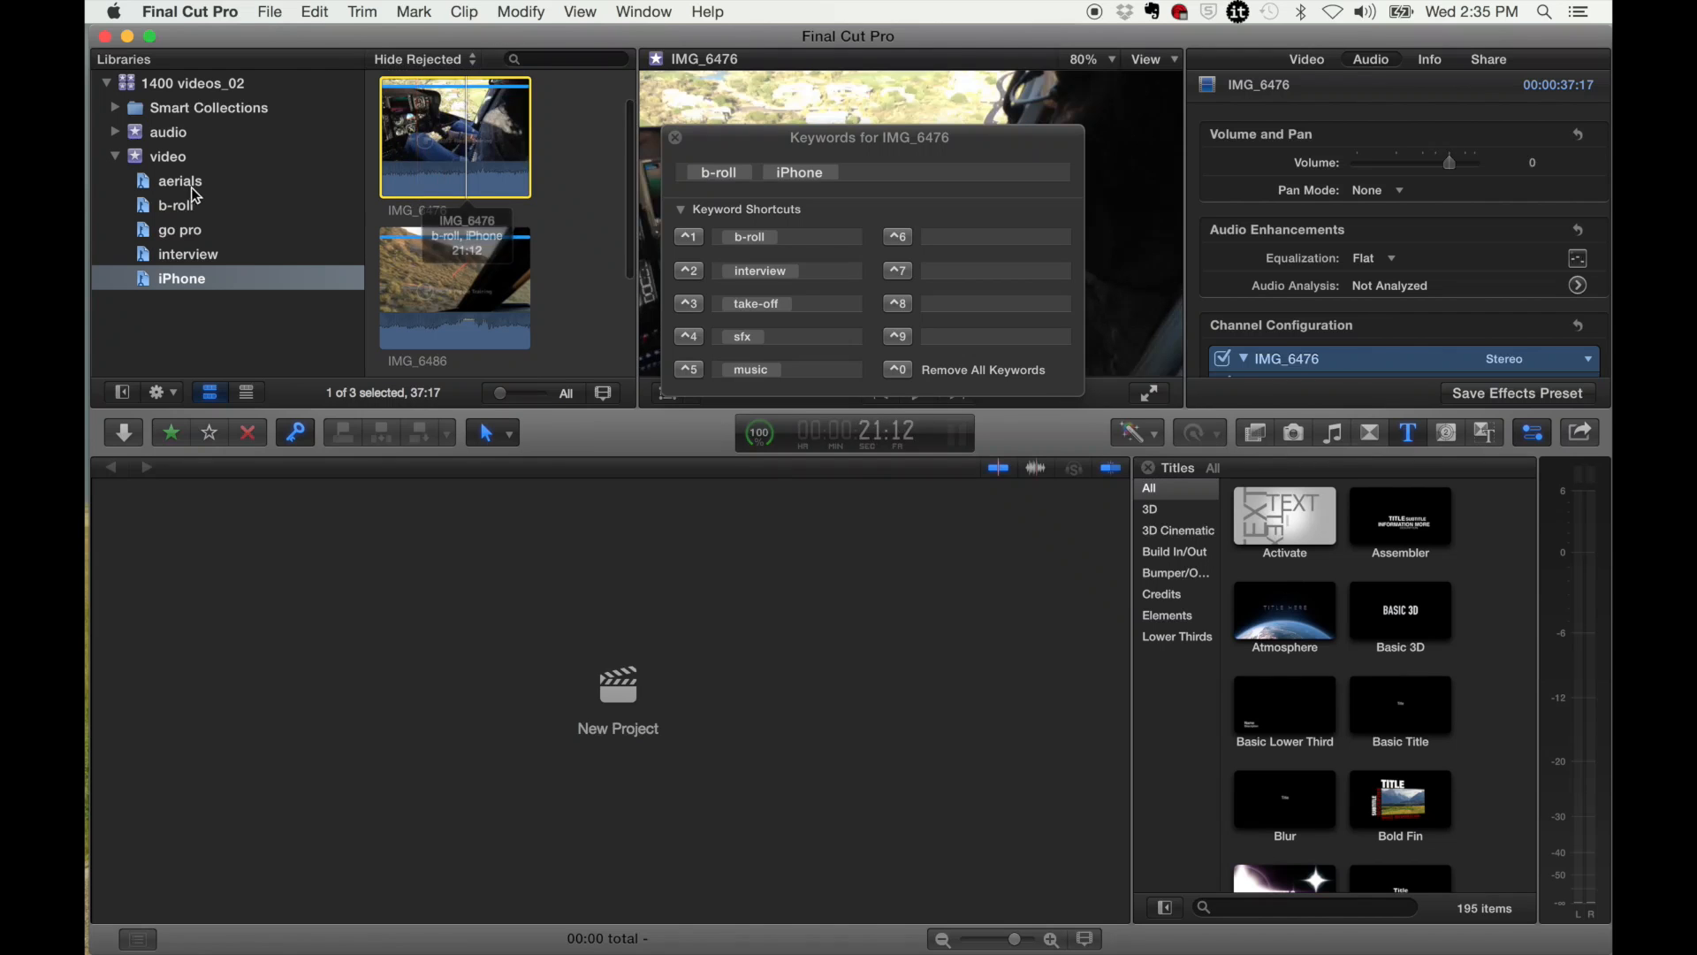
pyautogui.click(176, 206)
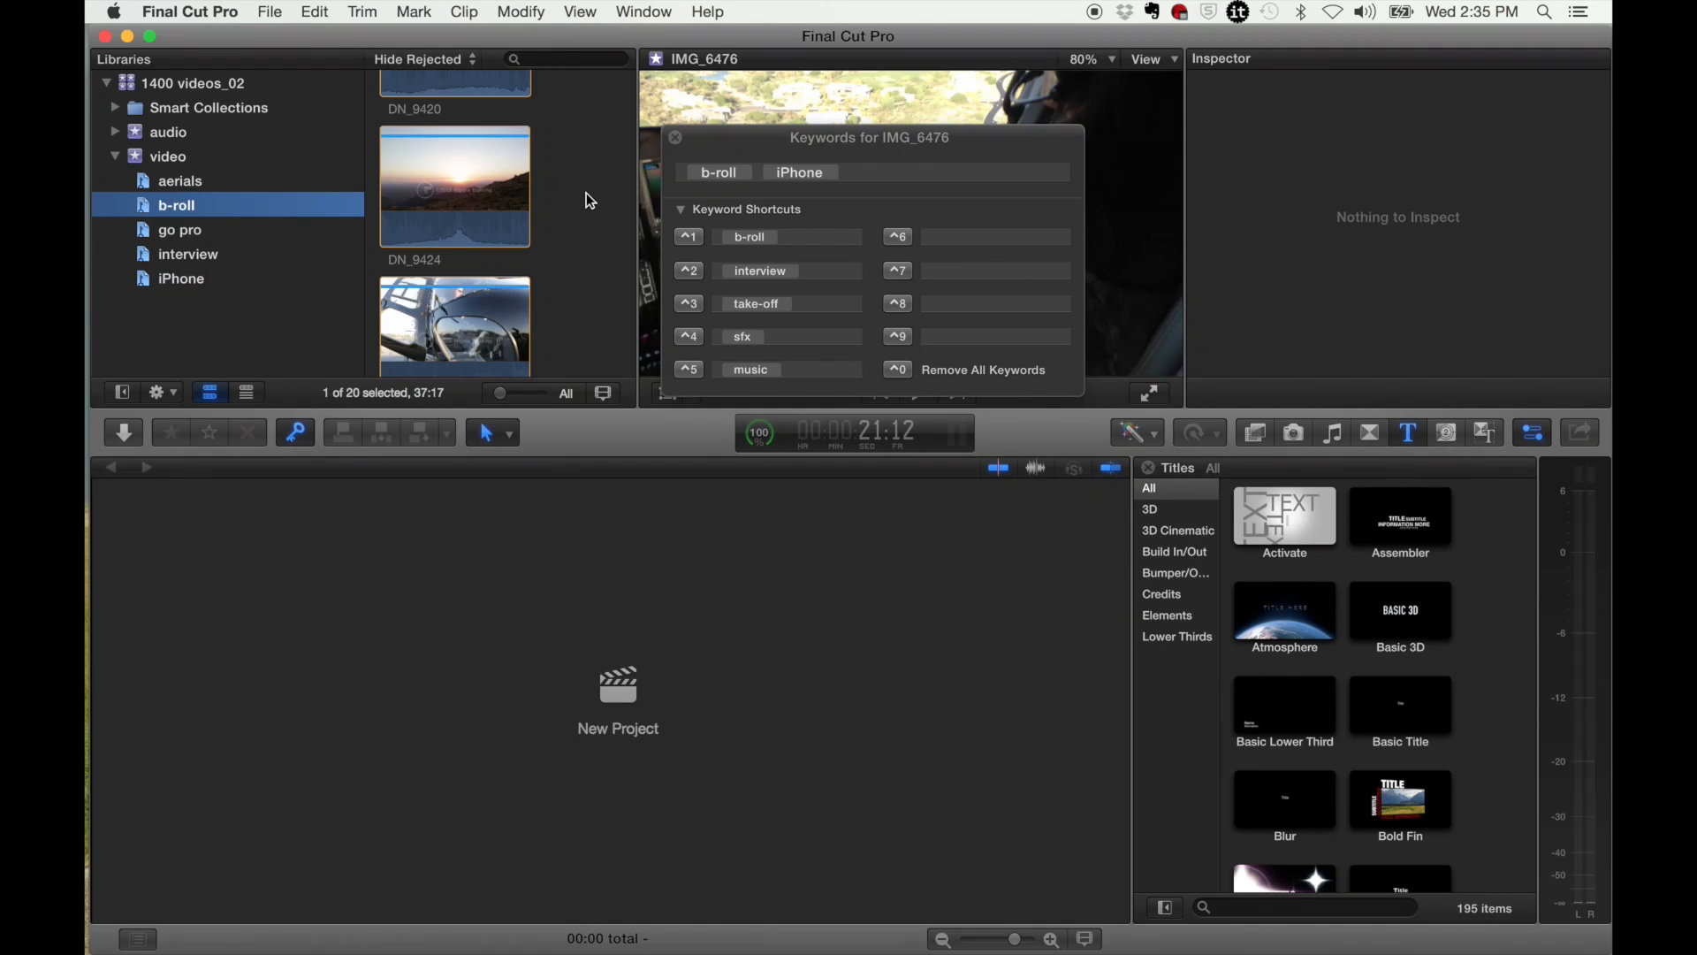
pyautogui.scroll(-10, 590, 202)
pyautogui.scroll(-15, 591, 202)
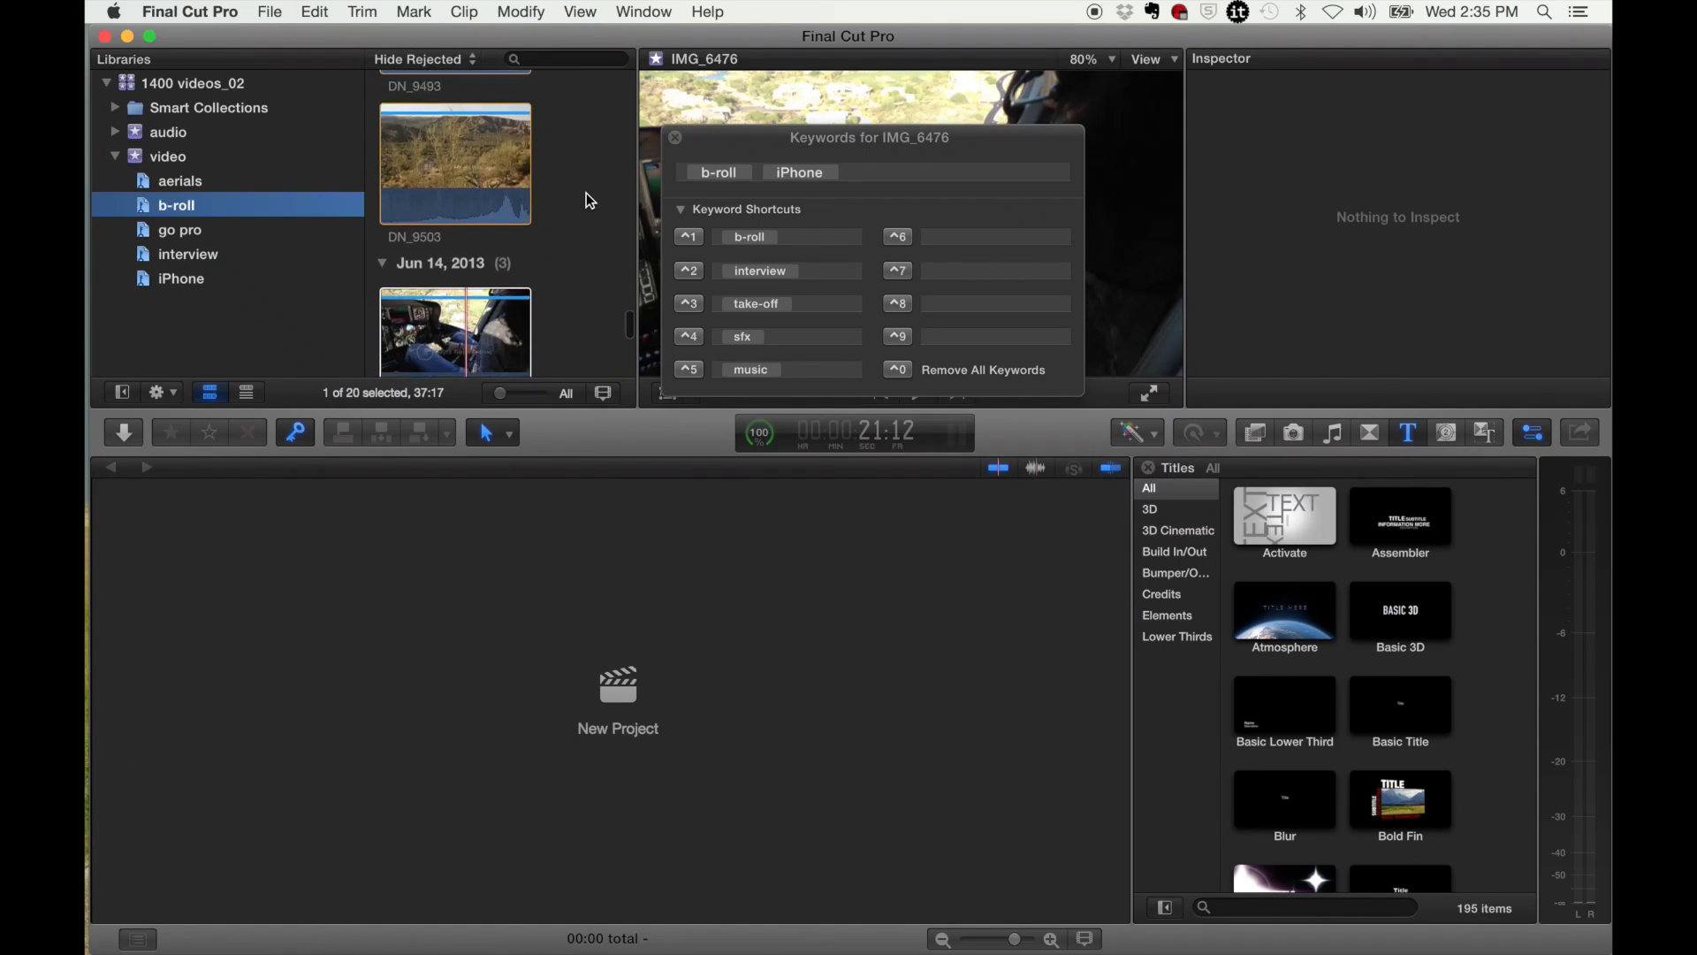
pyautogui.click(445, 278)
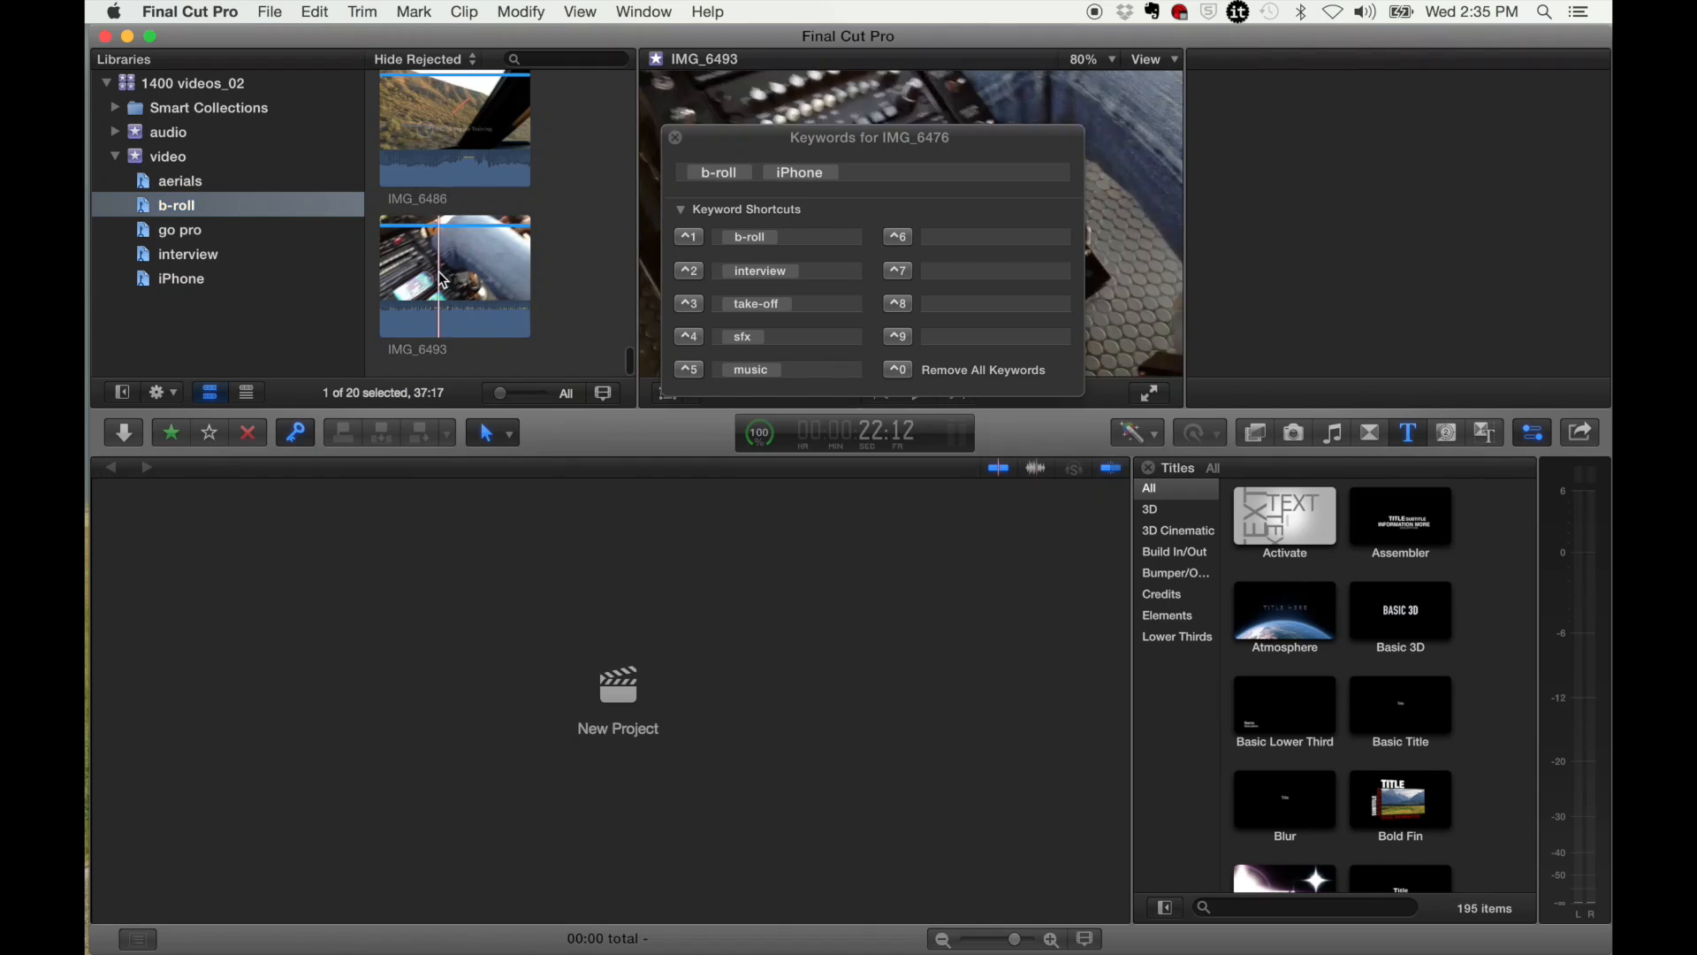